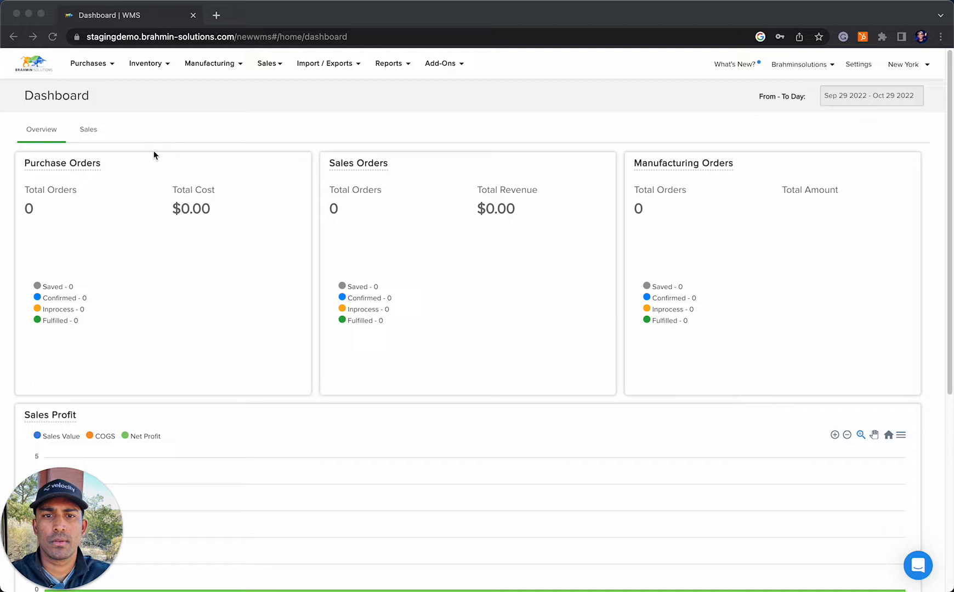
Open the inventory's list of products
click(148, 66)
click(66, 144)
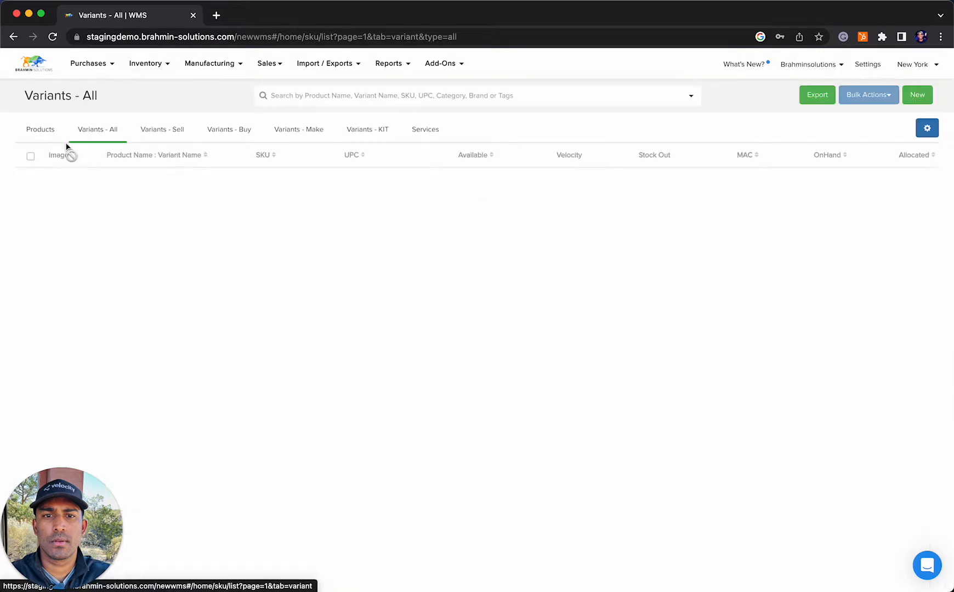
click(55, 132)
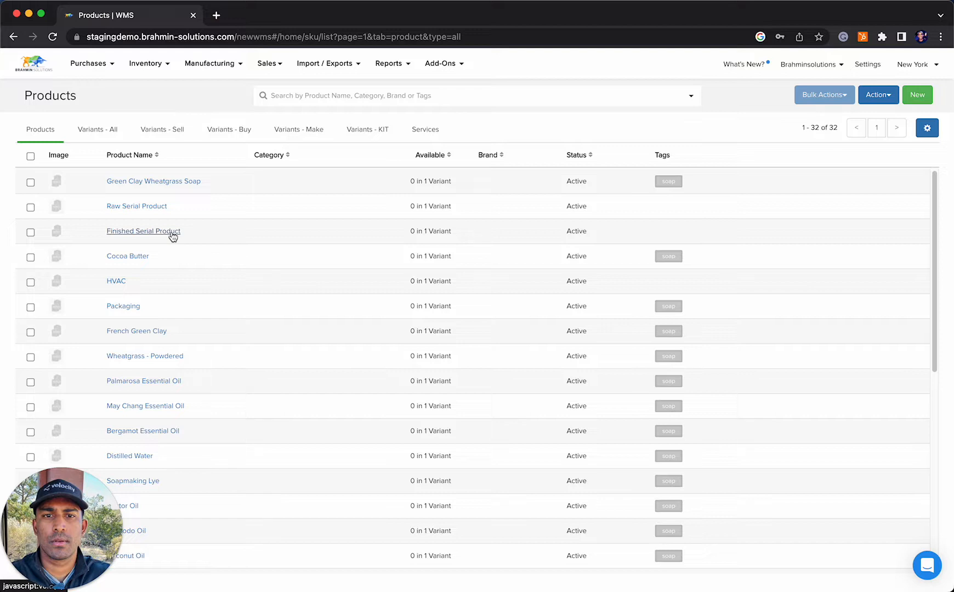
Search the list of all variants for "seri"
click(112, 138)
click(357, 95)
text(s)
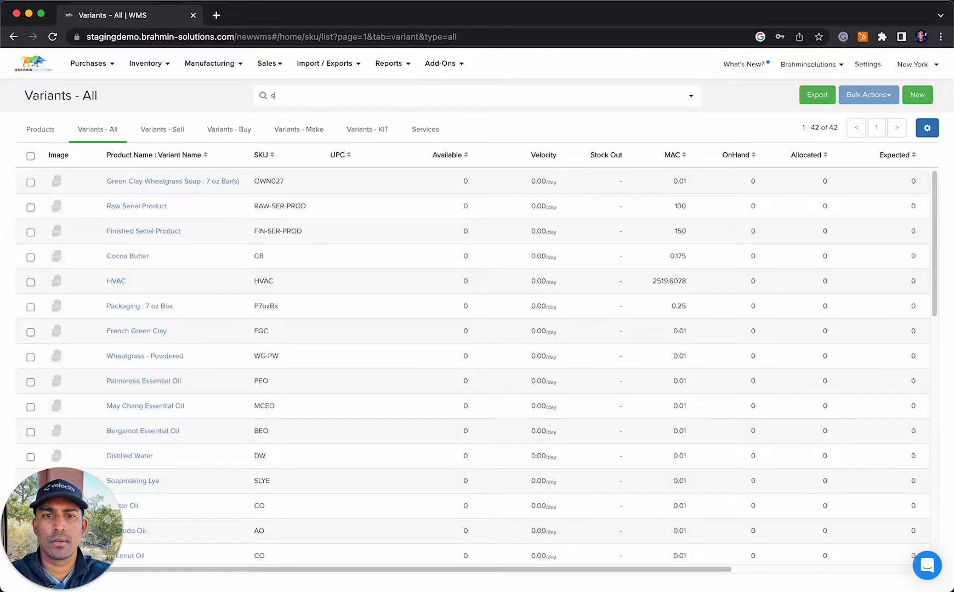
text(eri)
key(Return)
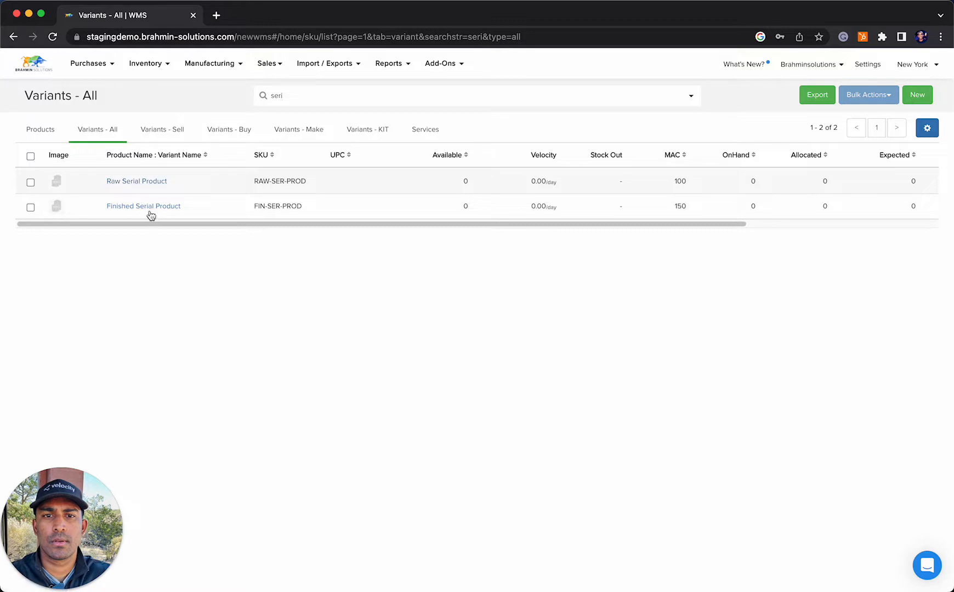
Open the Raw Serial Product variant and examine its general settings and tracking fields
click(147, 182)
scroll(168, 186, down, 6)
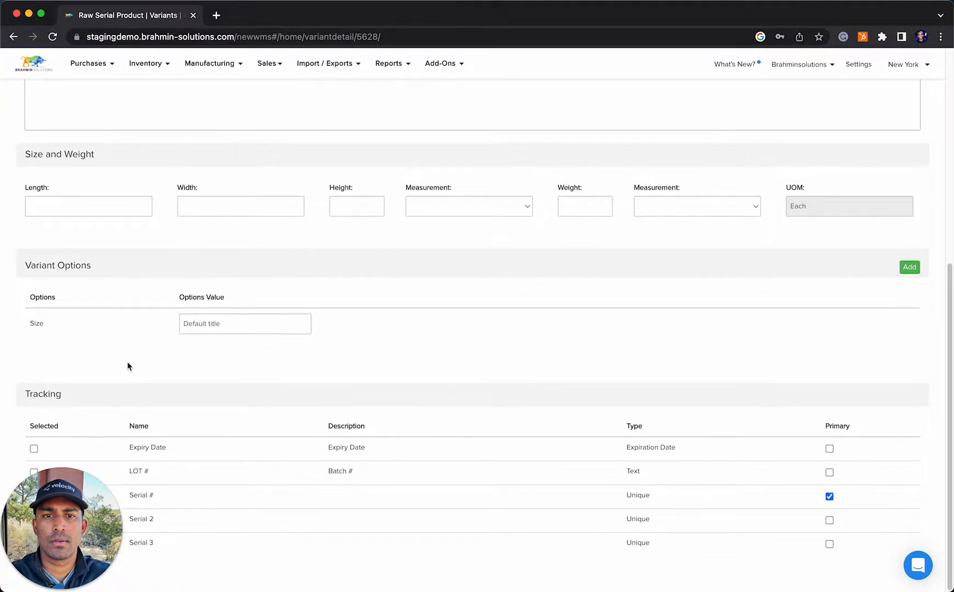
drag(77, 525, 908, 529)
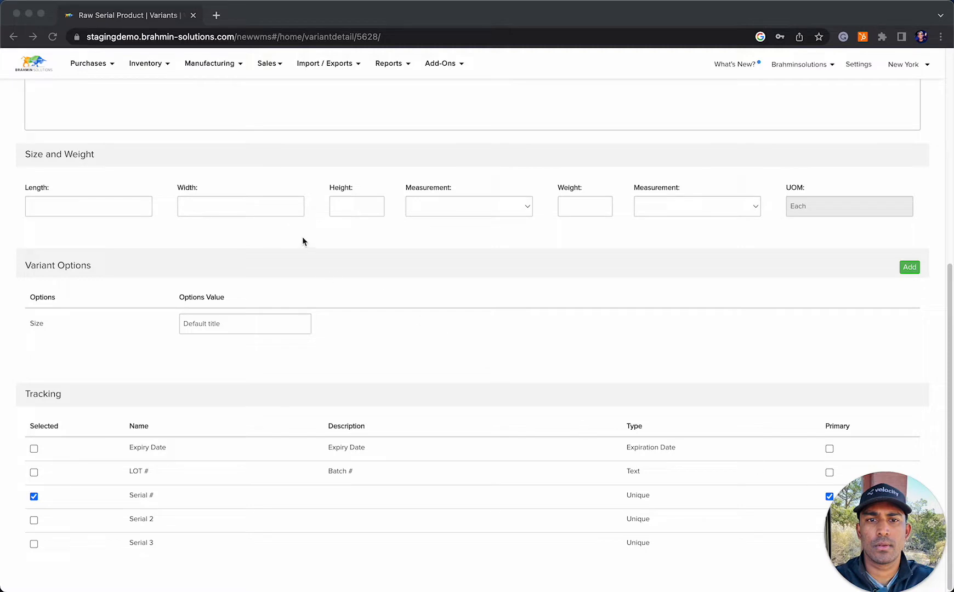
scroll(304, 241, up, 6)
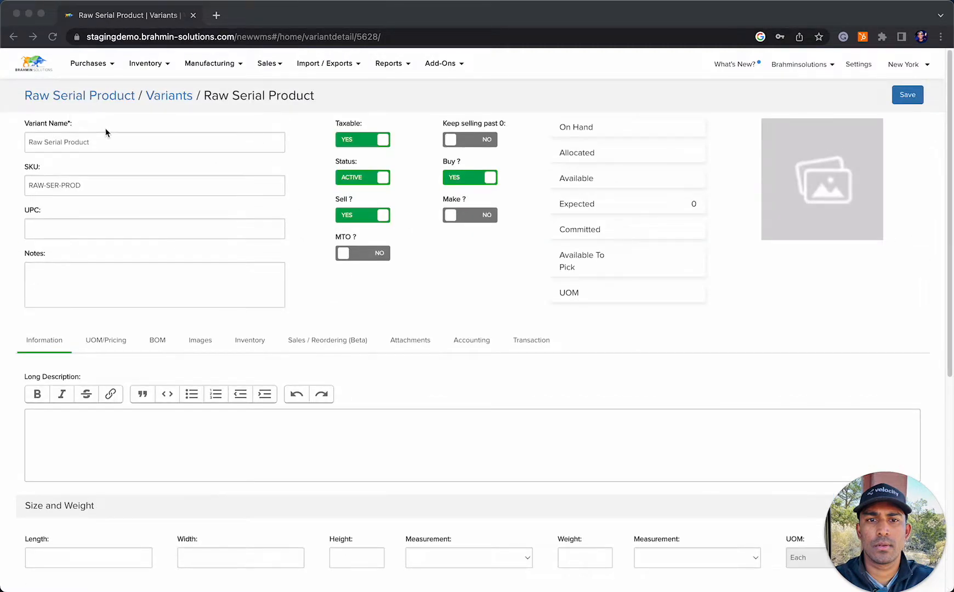
scroll(110, 131, down, 6)
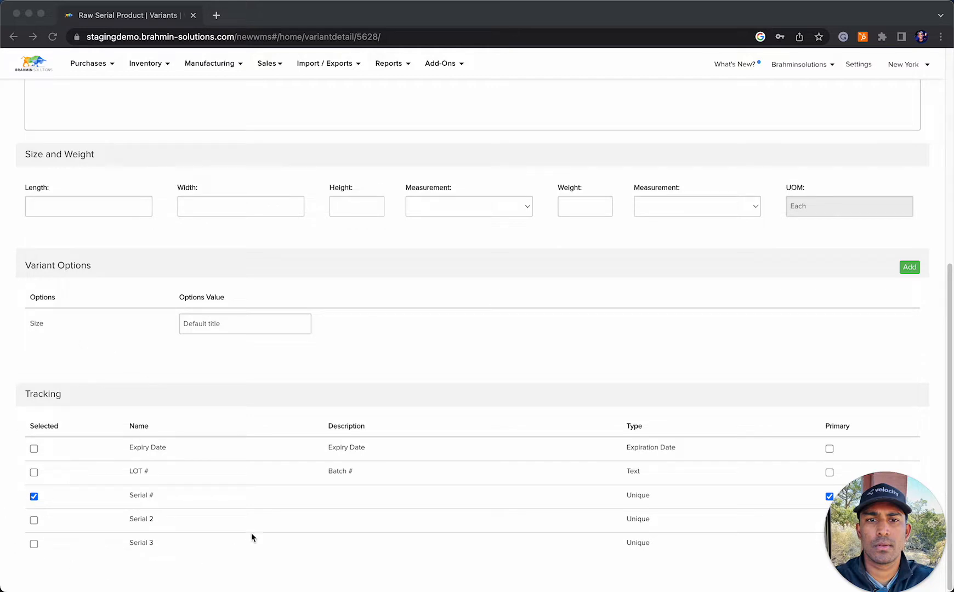
drag(877, 526, 873, 114)
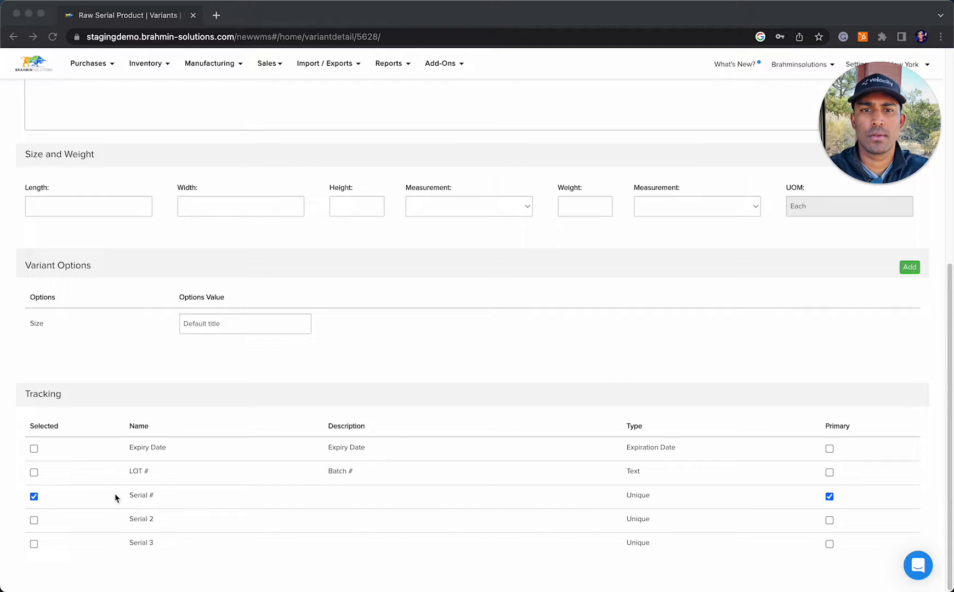
scroll(49, 442, up, 6)
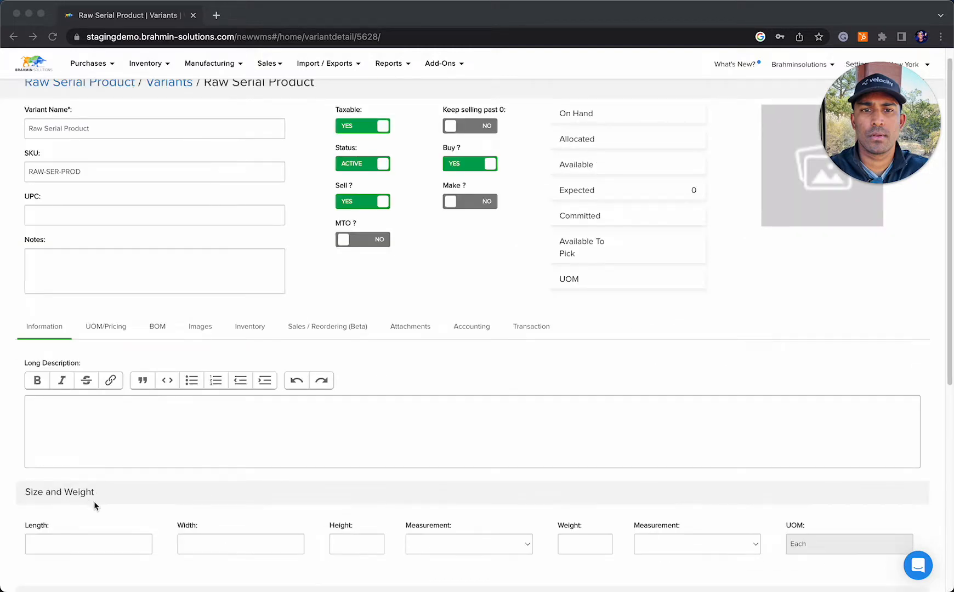
Review the Raw Serial Product's units and pricing and its inventory locations, and return to its general information
click(119, 329)
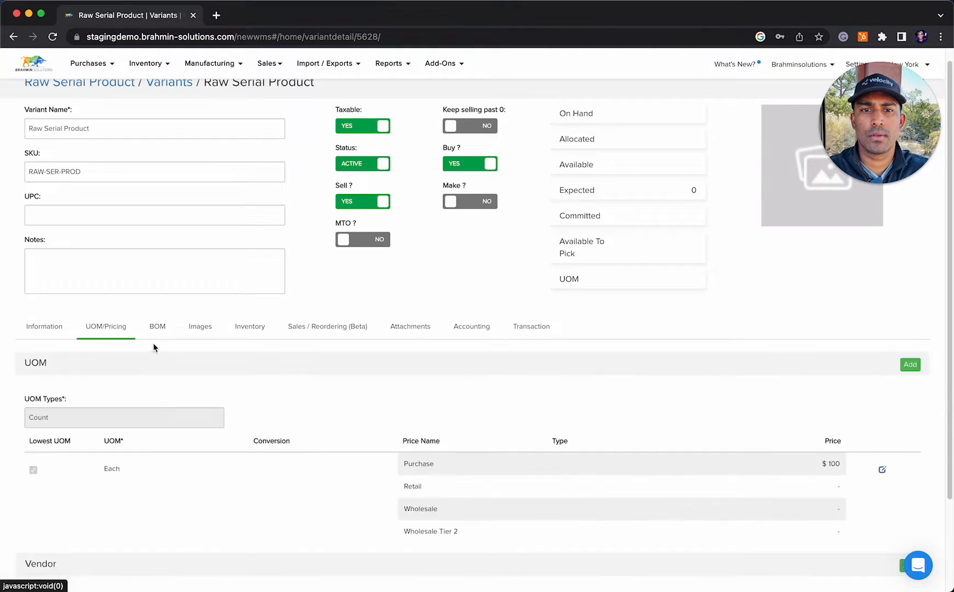
click(258, 330)
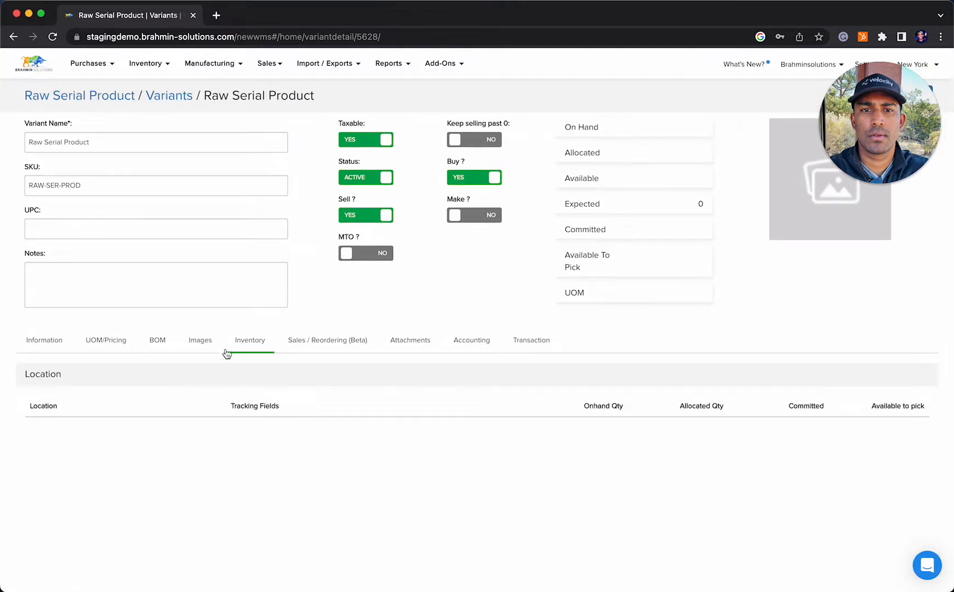
click(35, 349)
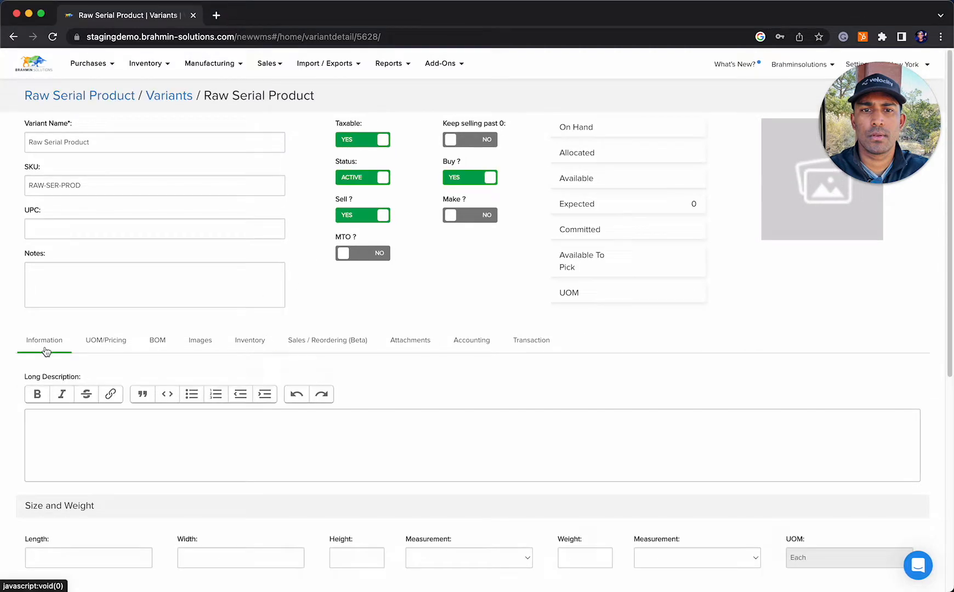
Go back to the variant search results, open Finished Serial Product and examine its tracking fields
click(14, 39)
click(125, 204)
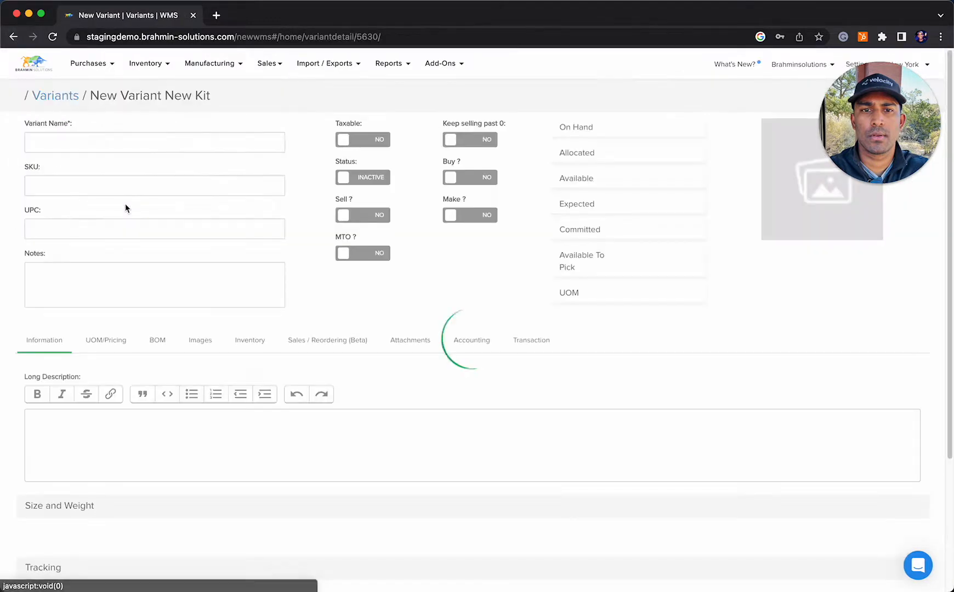
scroll(156, 279, down, 6)
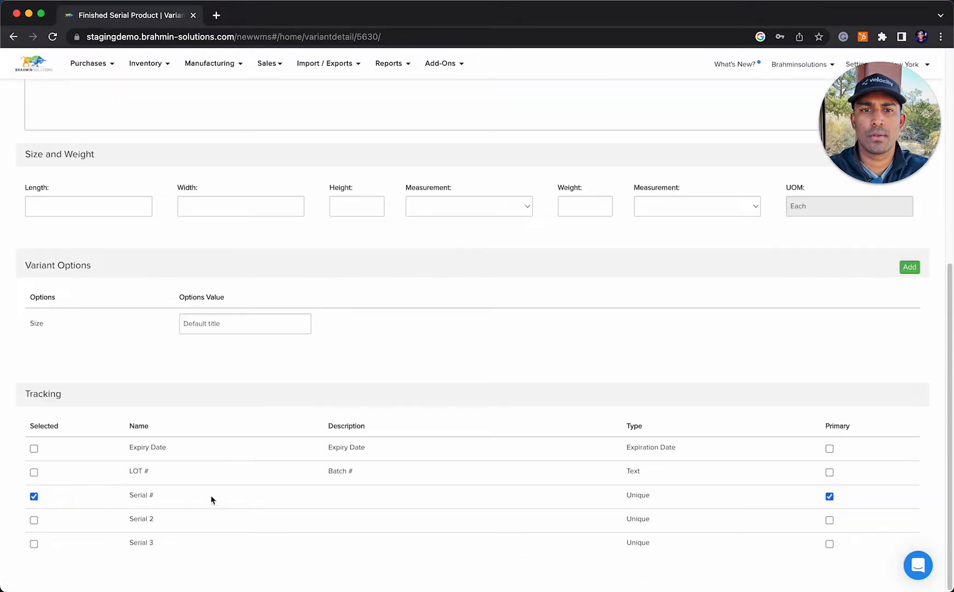
scroll(847, 504, up, 6)
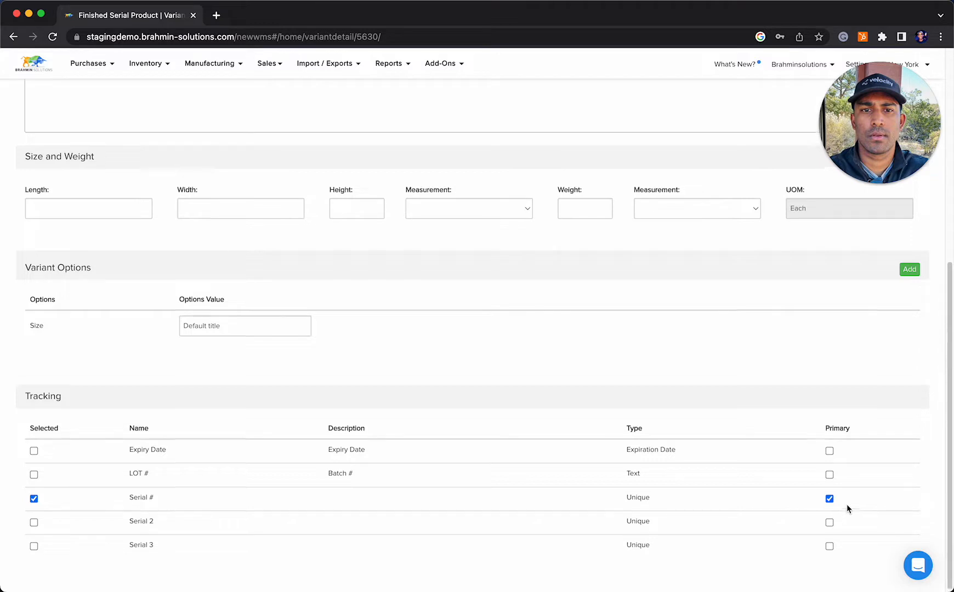
Look over the vendor list and start a new purchase order
click(95, 73)
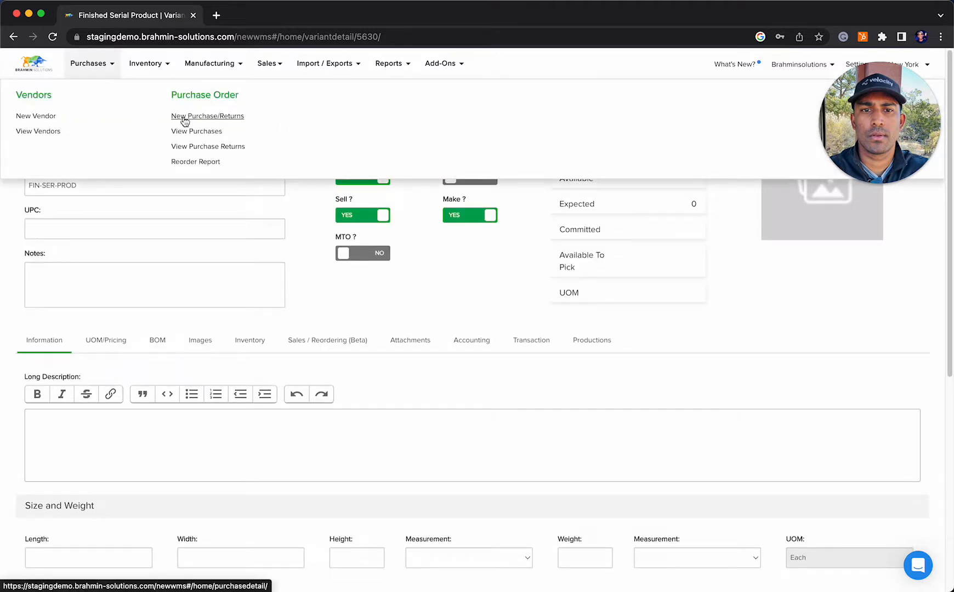
click(39, 132)
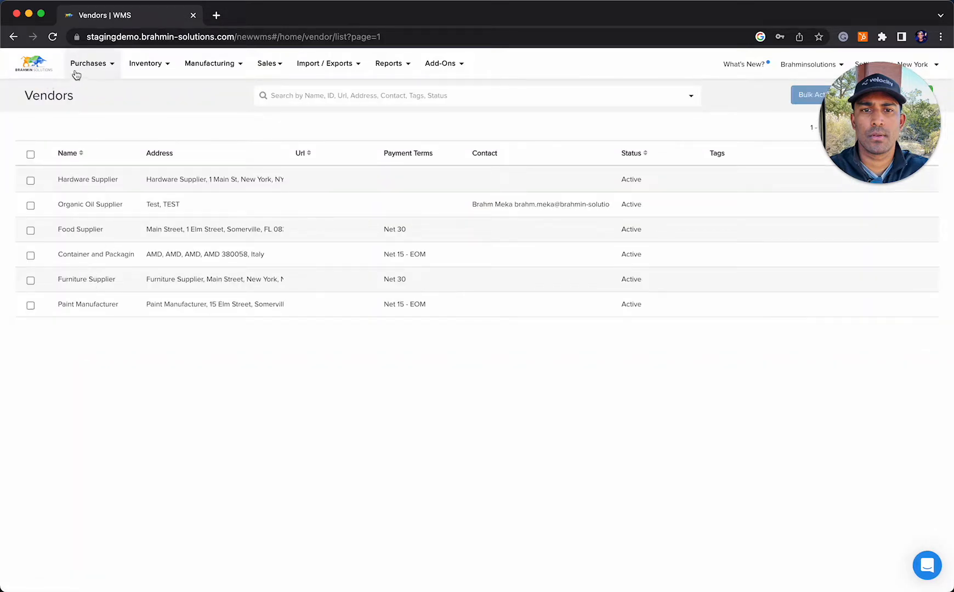
click(82, 63)
click(210, 119)
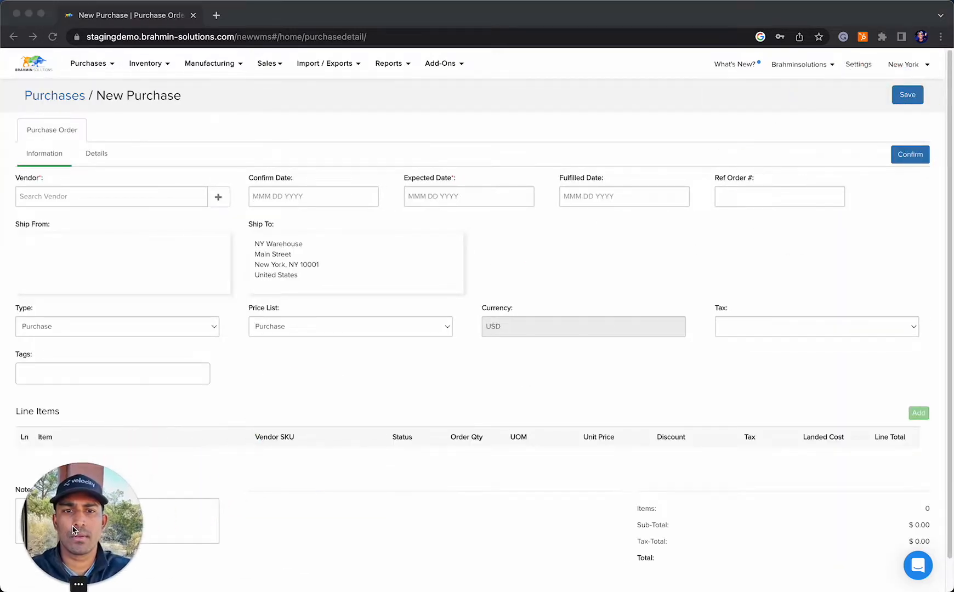
Set the purchase order's vendor to Hardware Supplier
click(113, 197)
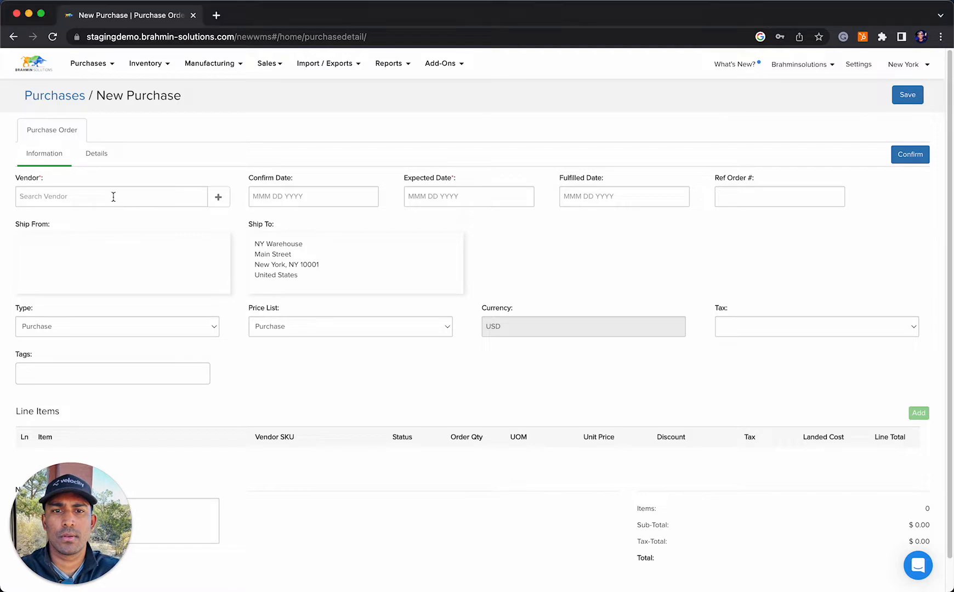
text(su)
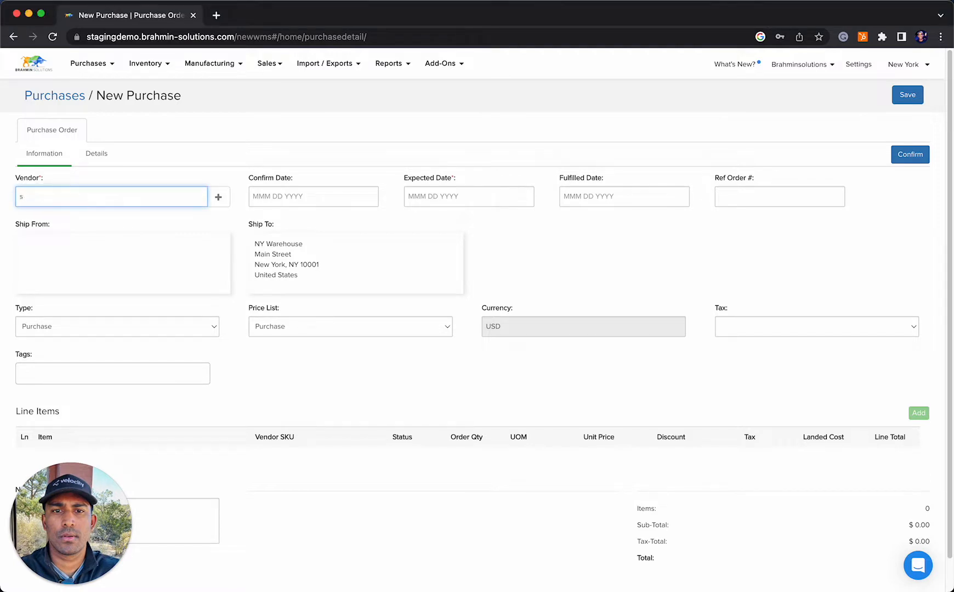
key(BackSpace)
text(hard)
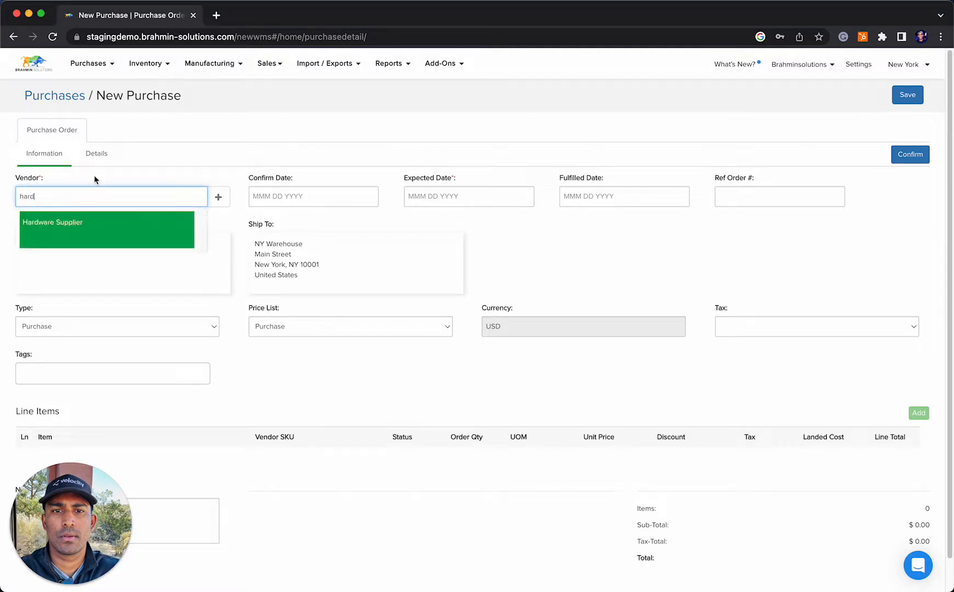
click(108, 235)
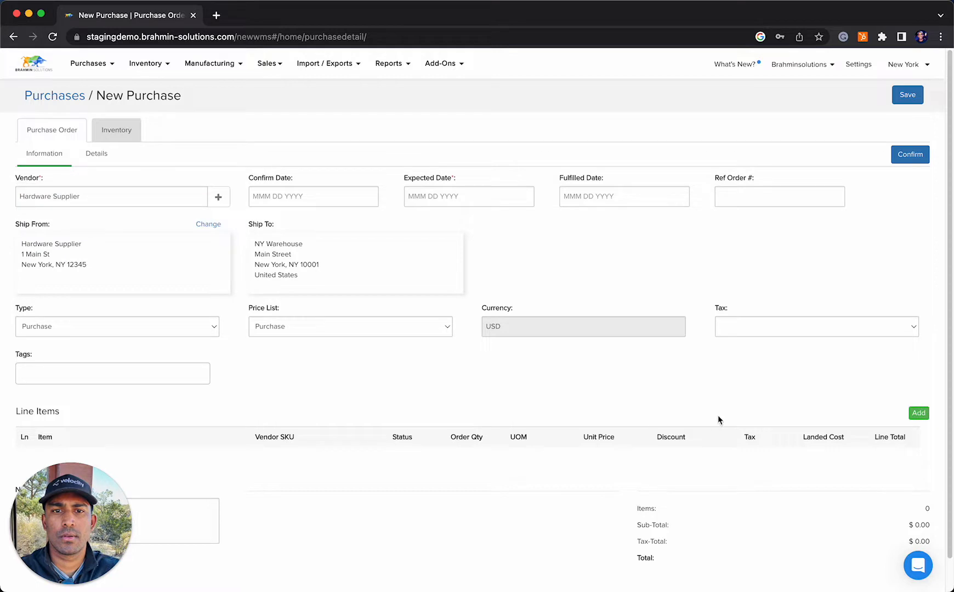
Add Raw Serial Product (SKU RAW-SER-PROD) as a line item on the purchase order
click(918, 413)
scroll(106, 379, down, 2)
click(99, 360)
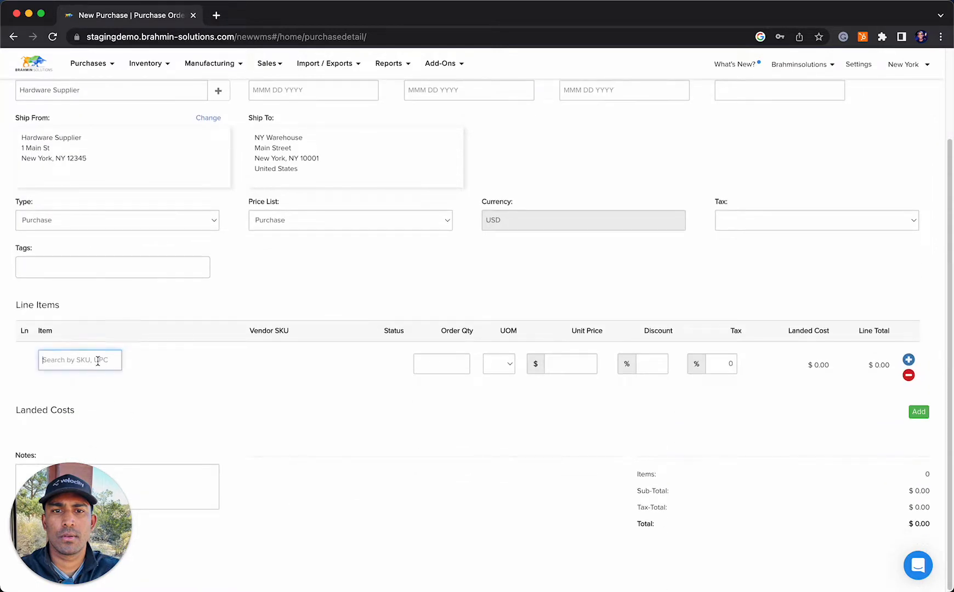
text(ra)
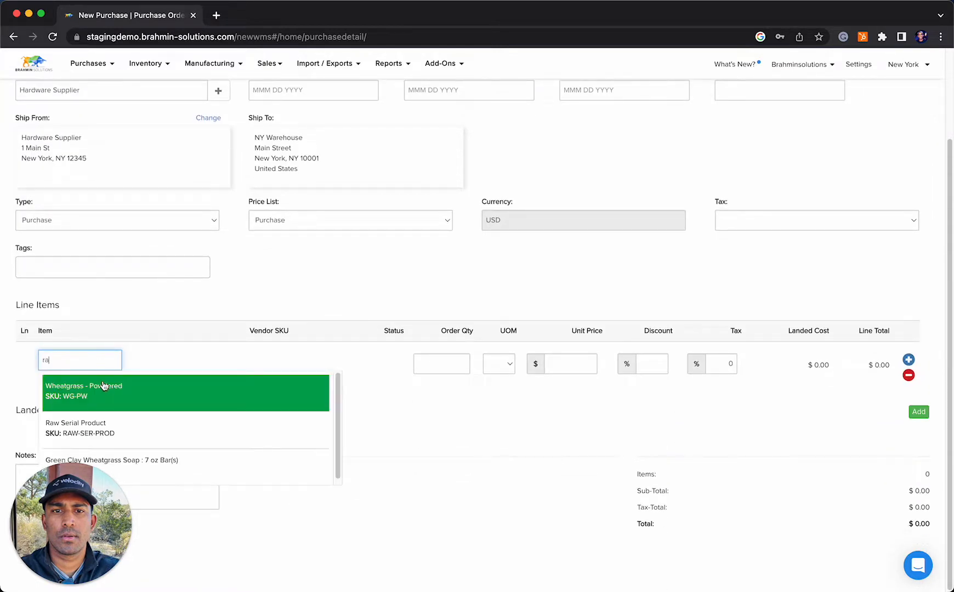
text(w)
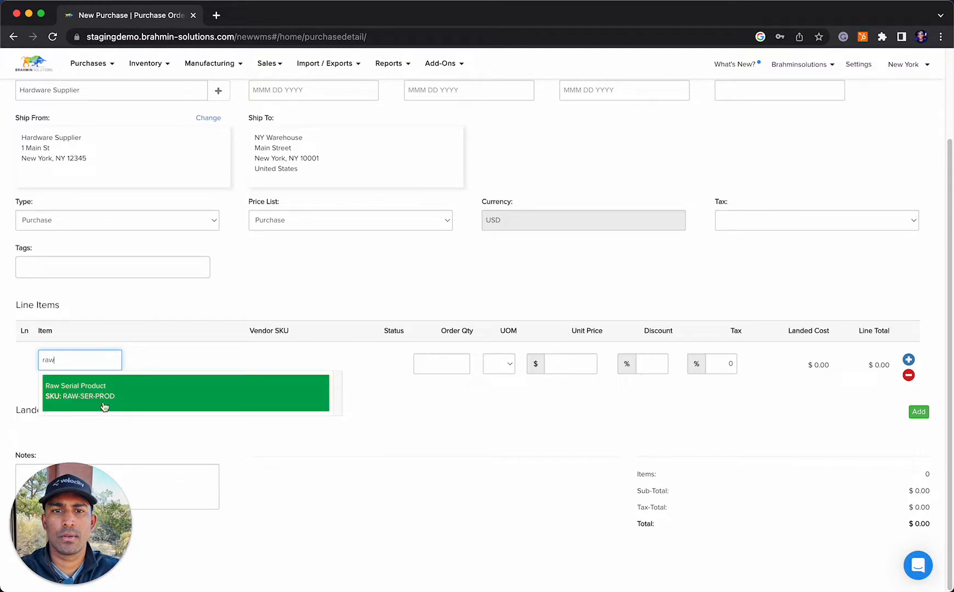
click(103, 405)
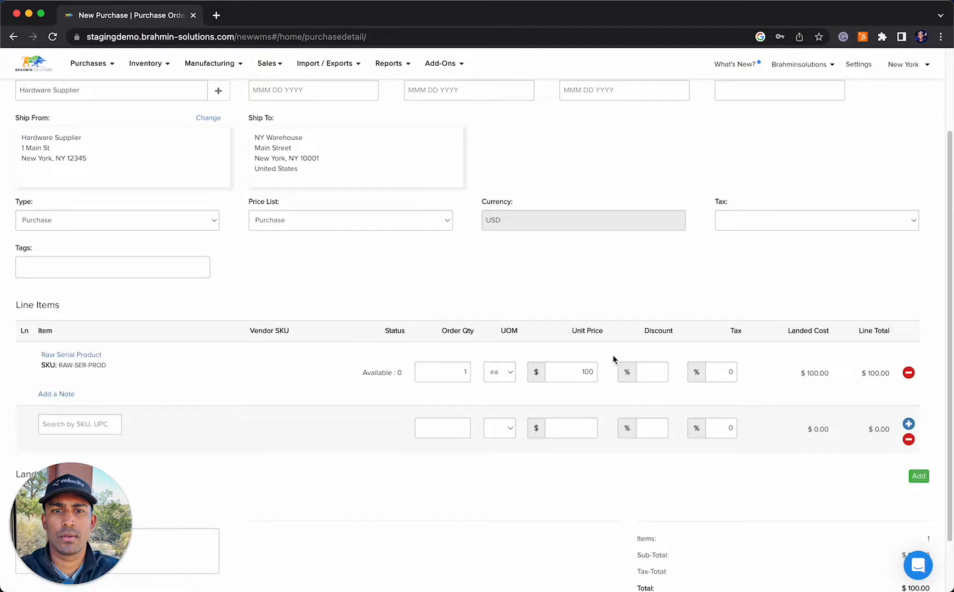
Set the order quantity of the Raw Serial Product line to 10
scroll(654, 371, up, 1)
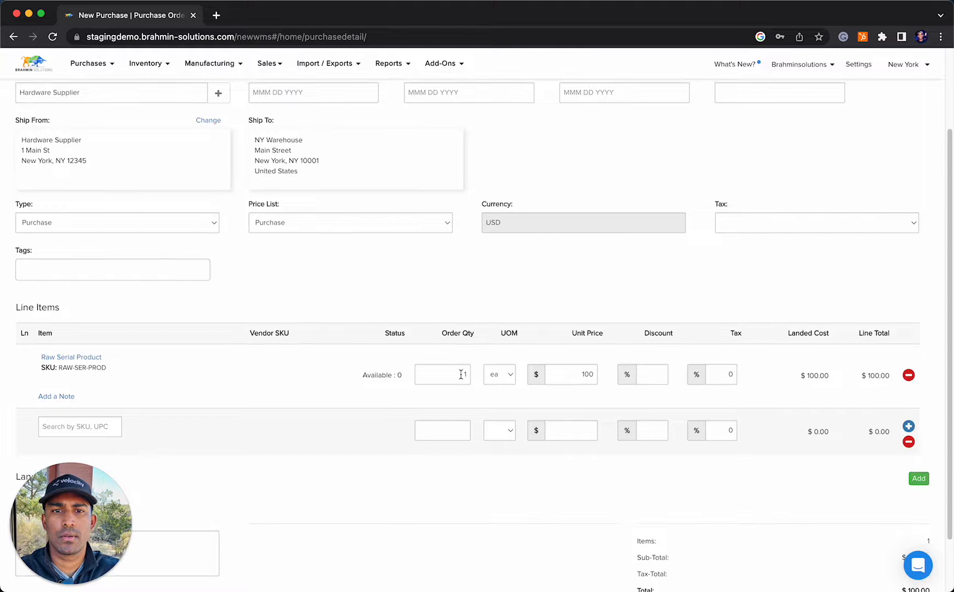
click(418, 369)
click(418, 368)
click(418, 368)
click(418, 368)
click(419, 370)
click(419, 370)
click(420, 370)
click(419, 371)
click(419, 370)
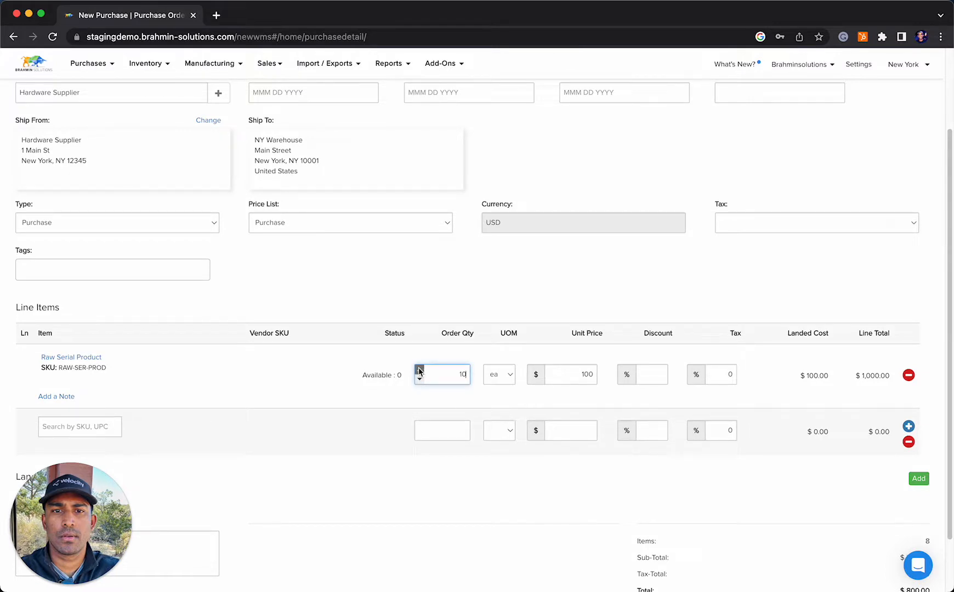
Set the expected date to October 29, 2022 and confirm the purchase order
scroll(616, 312, up, 1)
scroll(616, 312, up, 1)
click(506, 196)
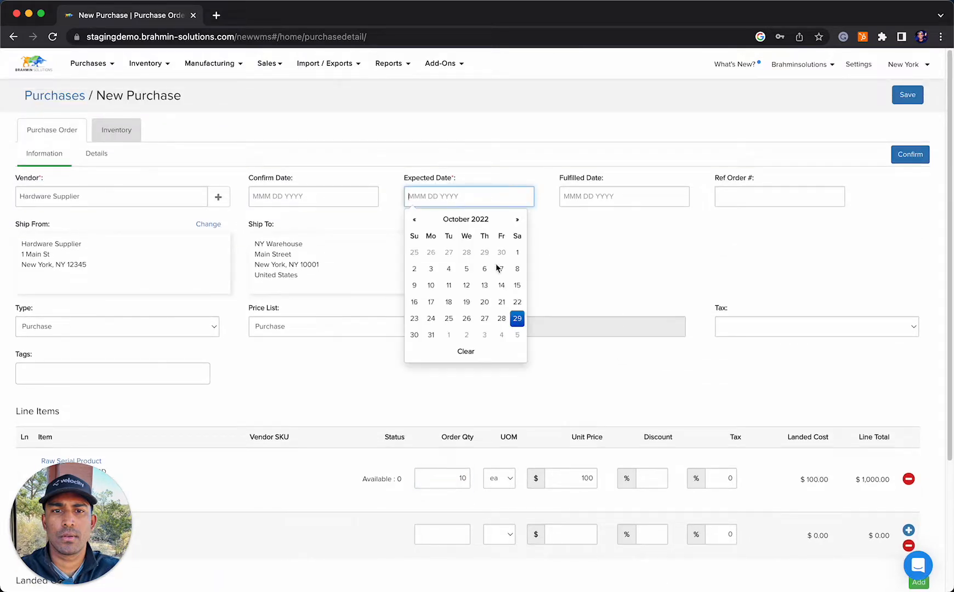
click(520, 317)
click(910, 154)
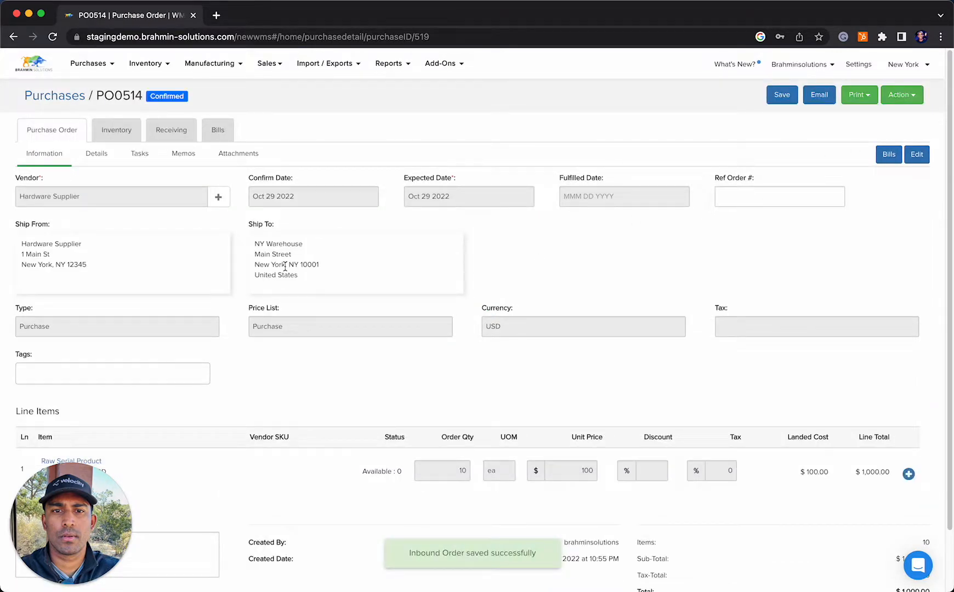
Start a receipt for the purchase order, entering a quantity of 10 and the Storage location for Raw Serial Product
click(179, 134)
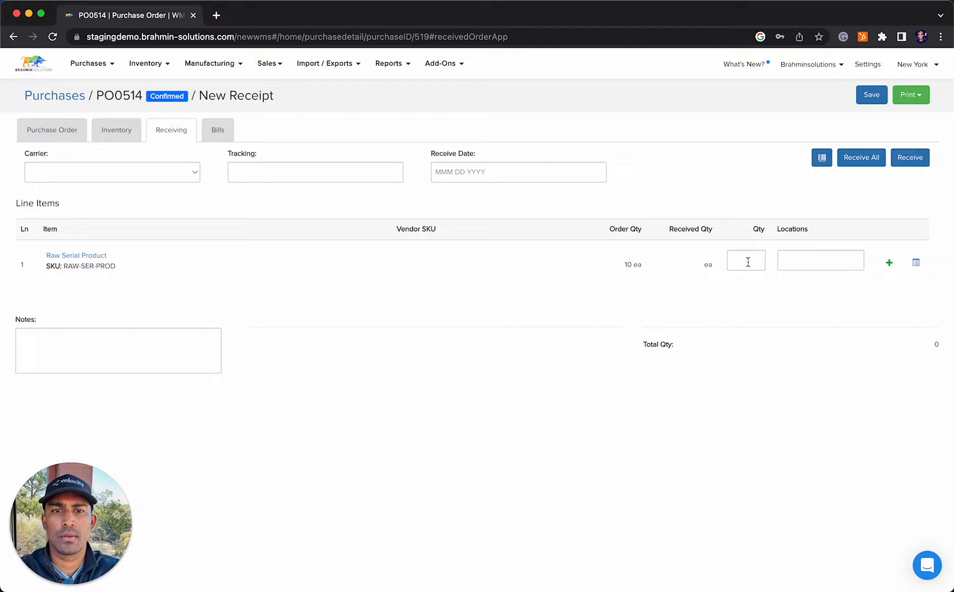
click(748, 261)
text(10)
key(Tab)
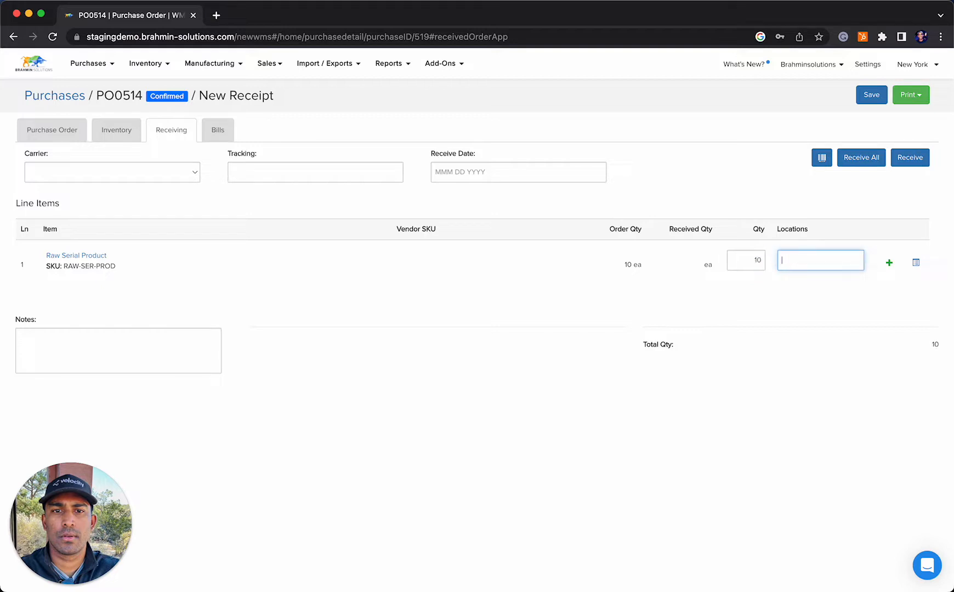
text(sr)
key(BackSpace)
click(843, 280)
Auto-generate serial numbers with the prefix RSP, starting at RSP-0001, in the tracking details of the Raw Serial Product receipt line
click(915, 263)
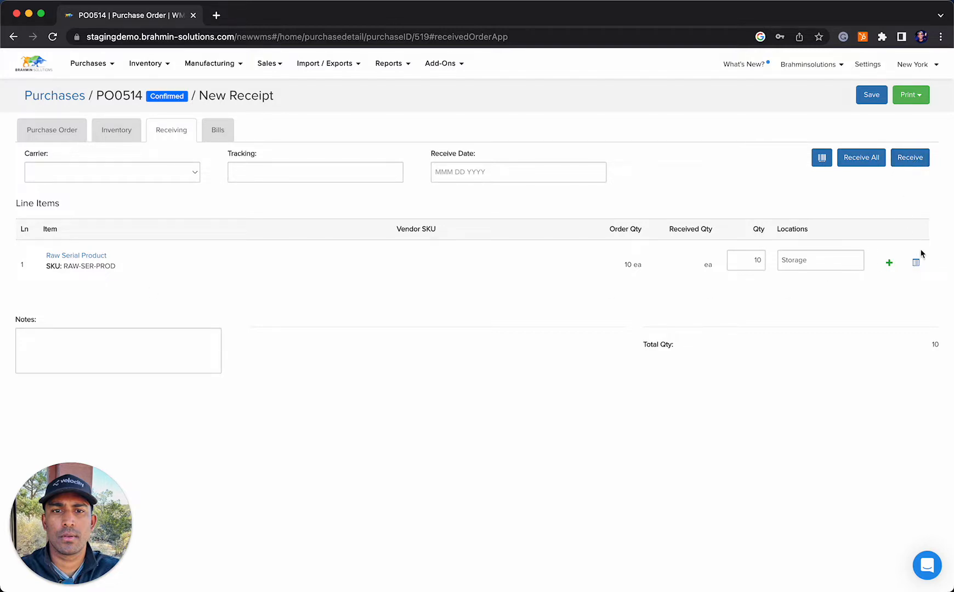
click(916, 264)
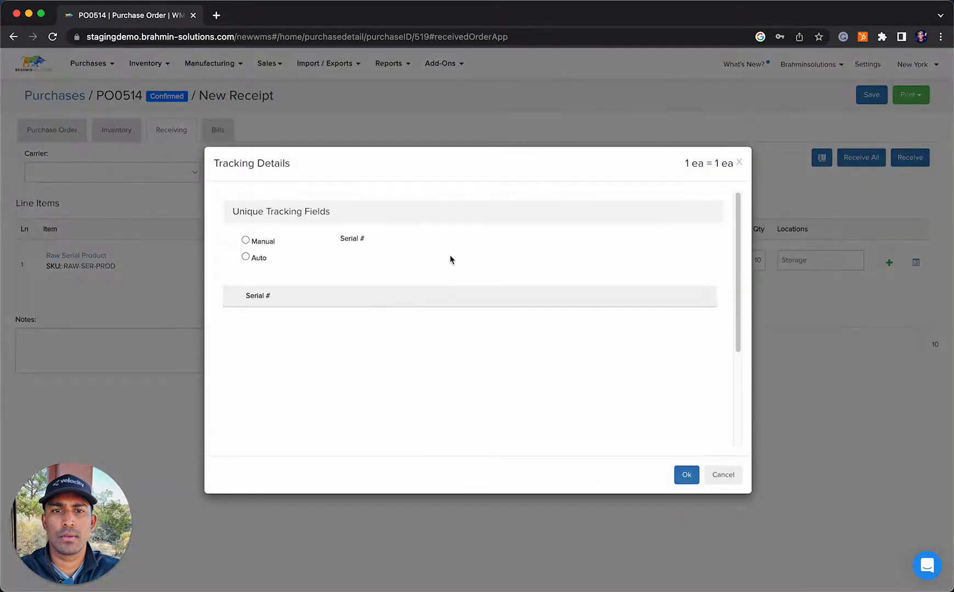
click(246, 241)
click(481, 247)
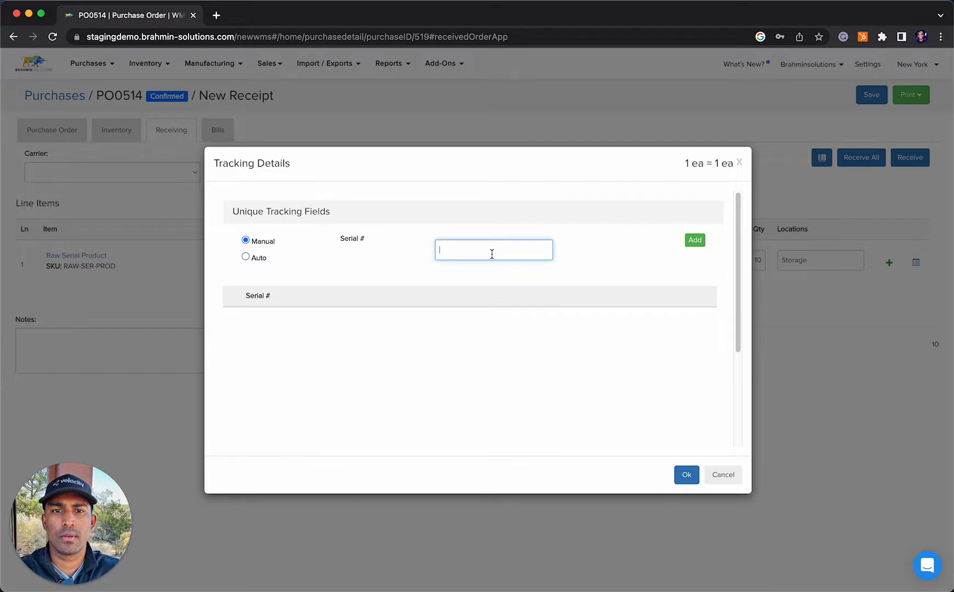
click(245, 256)
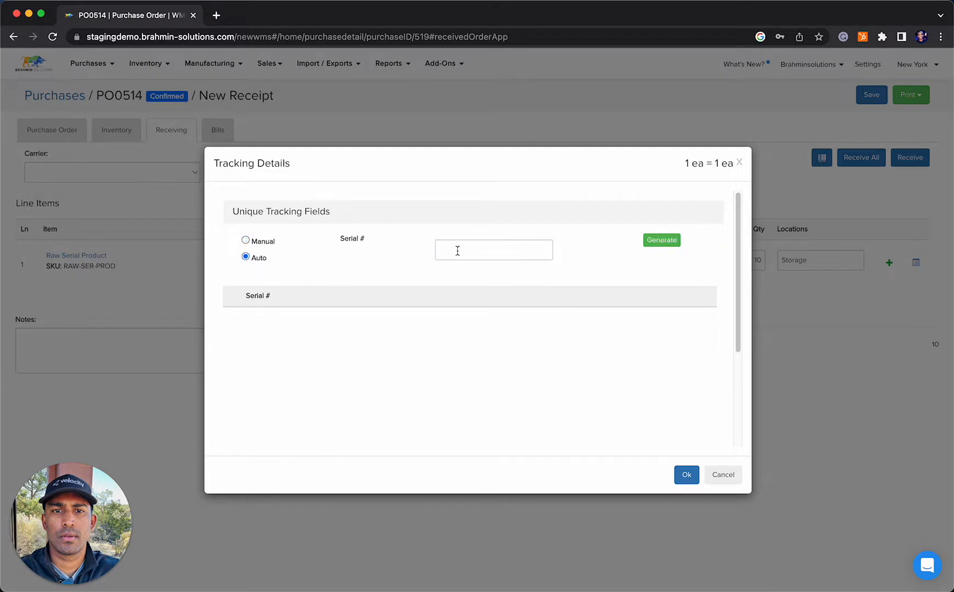
click(457, 251)
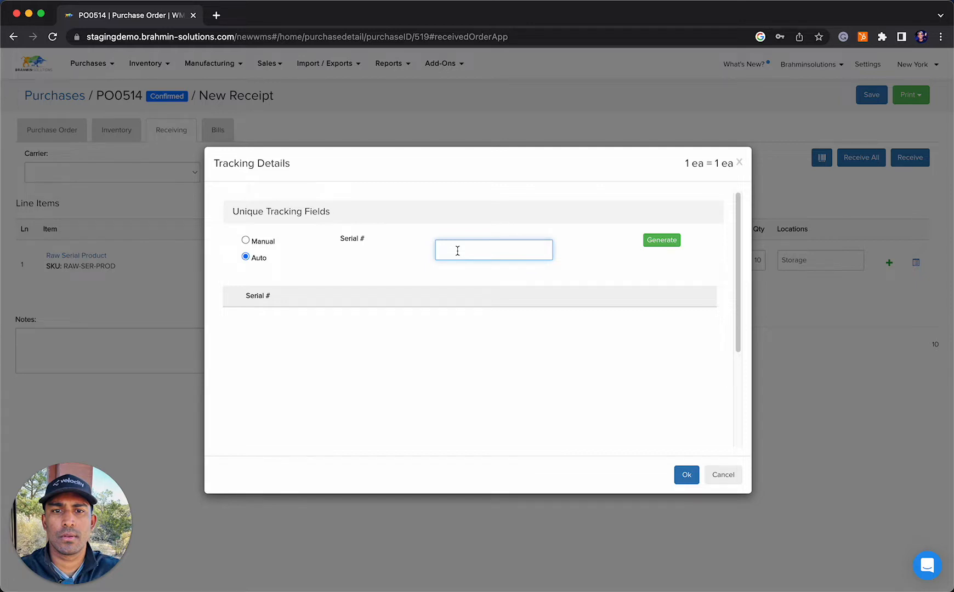
text(RSP-0001)
click(661, 246)
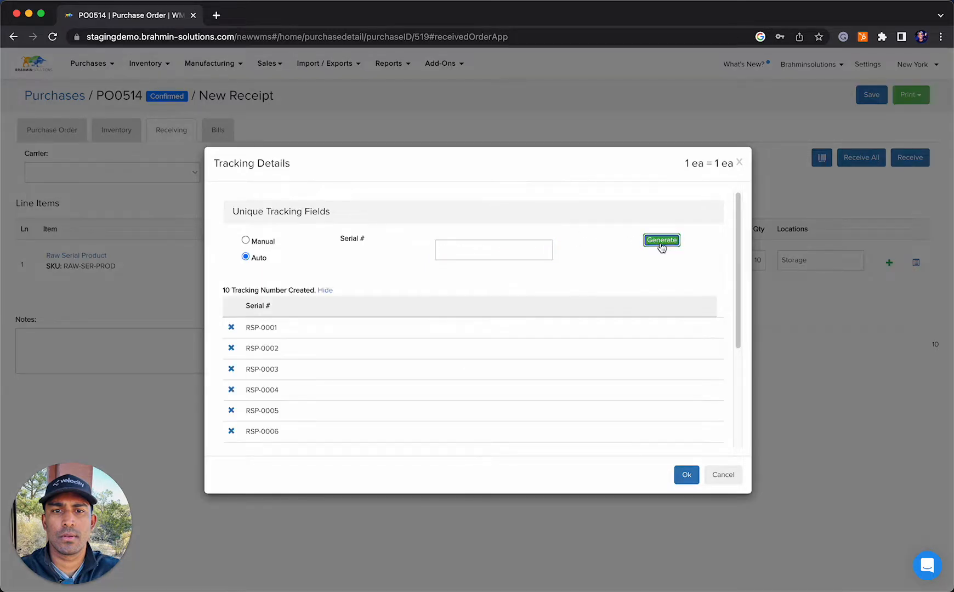
Review and accept the generated serial numbers, and receive the purchase order
scroll(289, 328, down, 5)
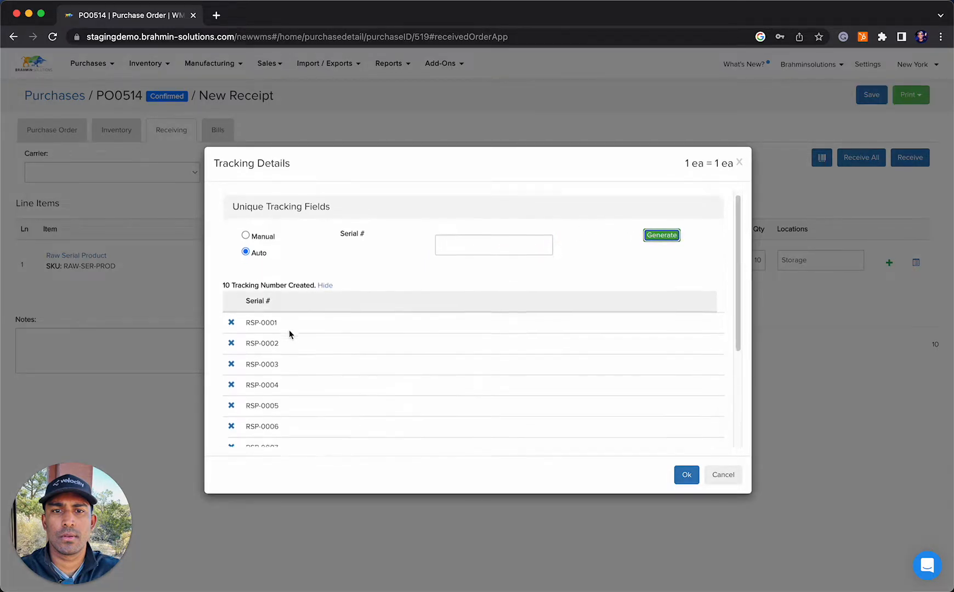
scroll(278, 375, up, 5)
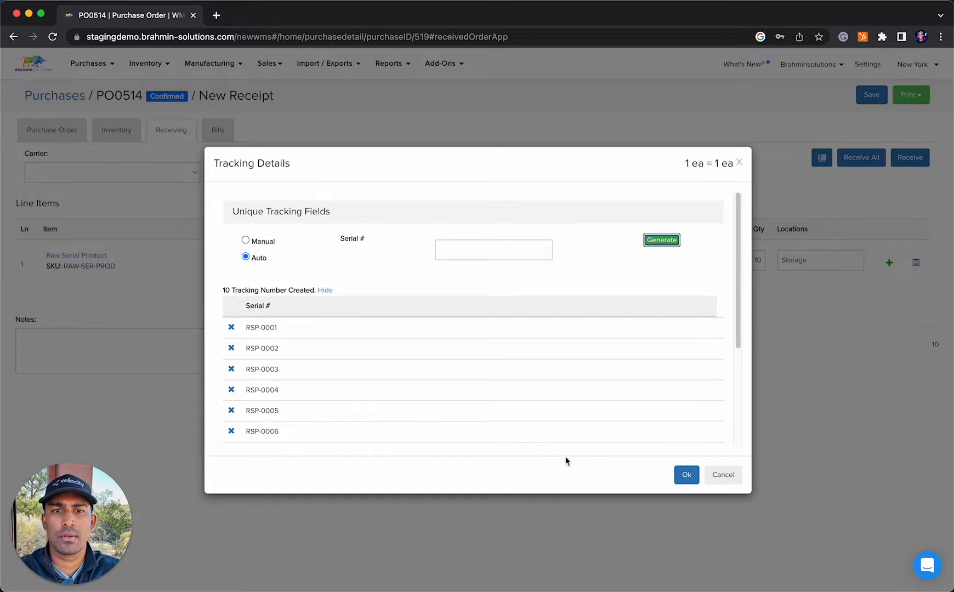
click(685, 474)
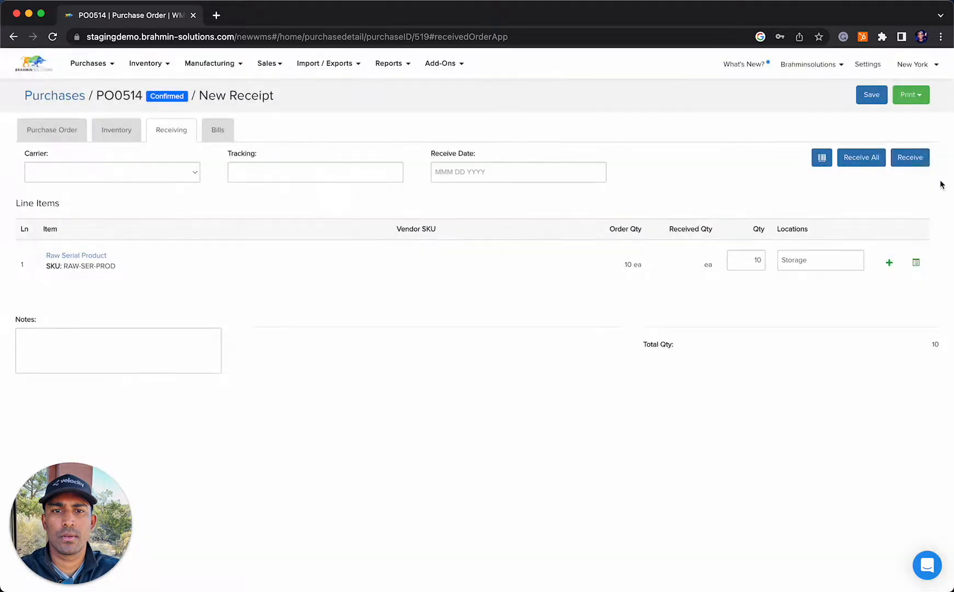
click(919, 159)
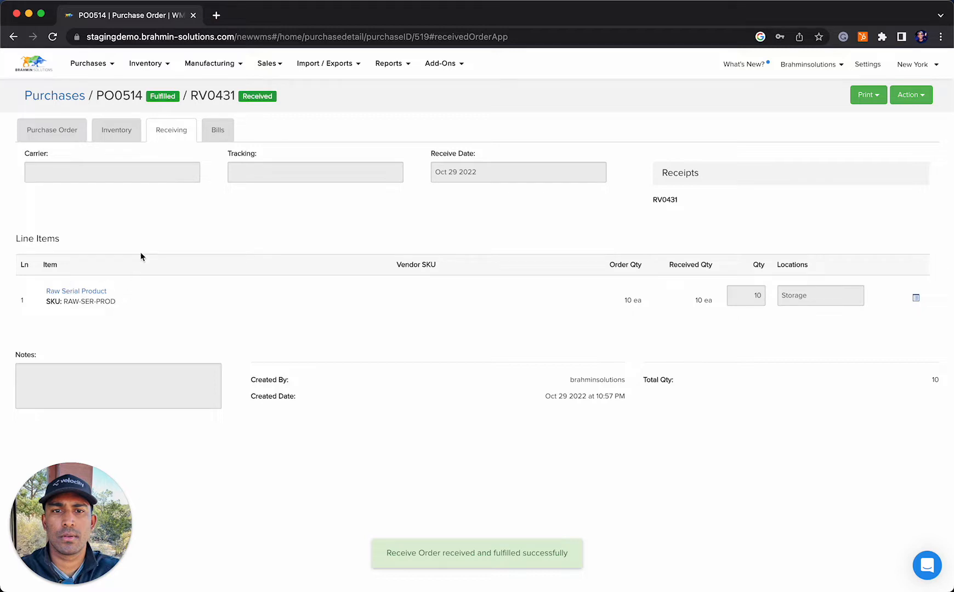
Check the on-hand stock breakdown by location for Raw Serial Product in the list of all variants
click(147, 64)
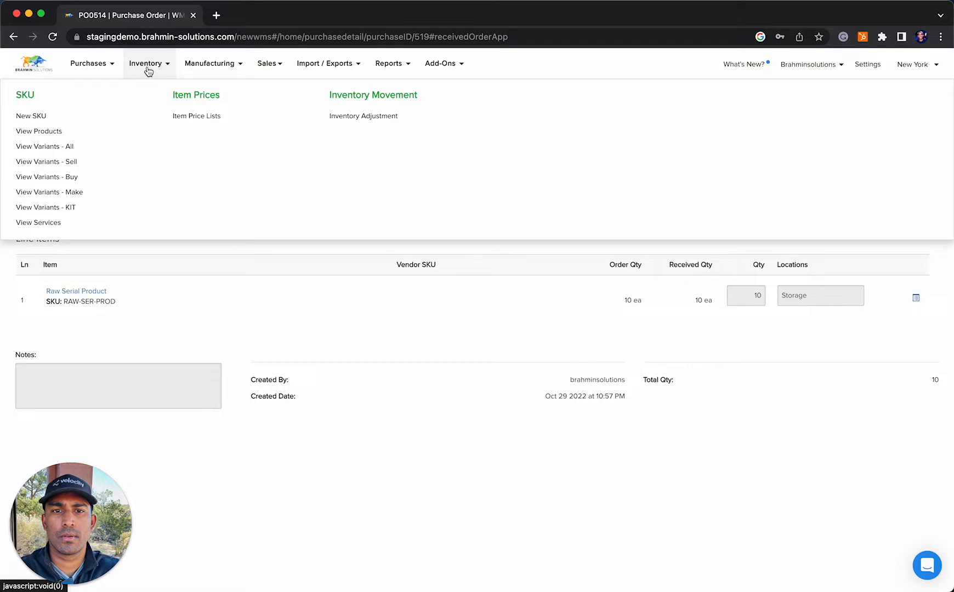
click(63, 147)
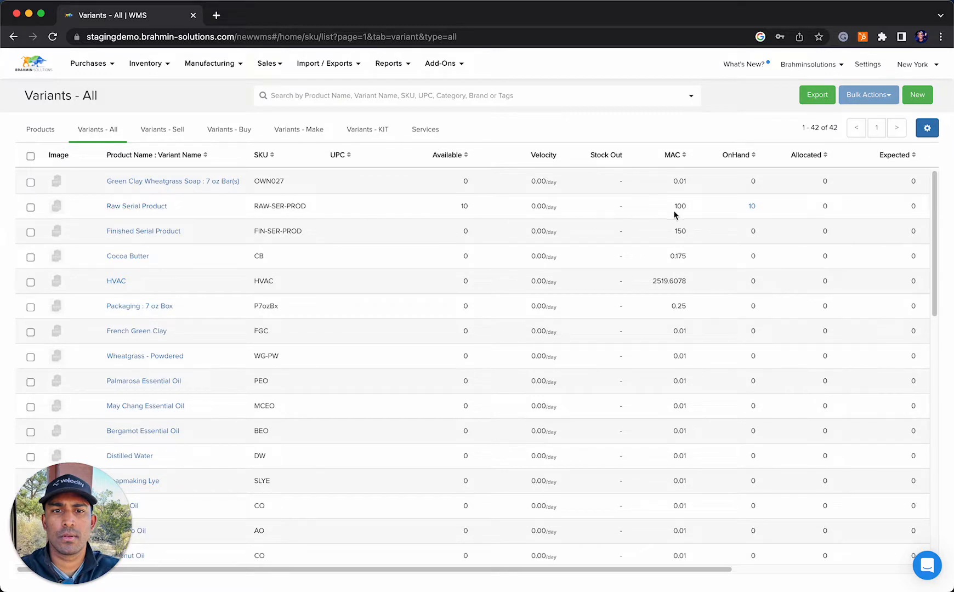
click(753, 207)
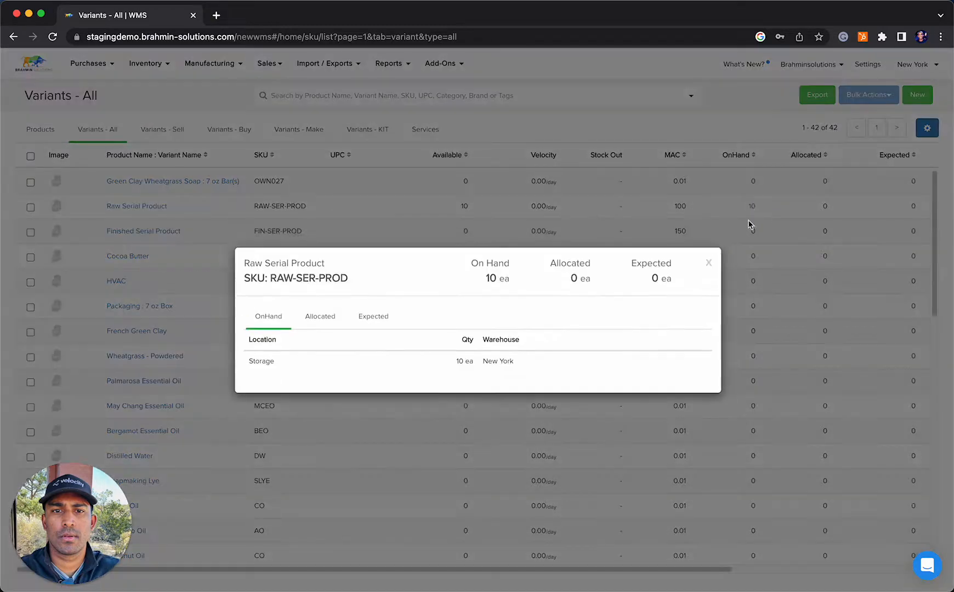
click(709, 265)
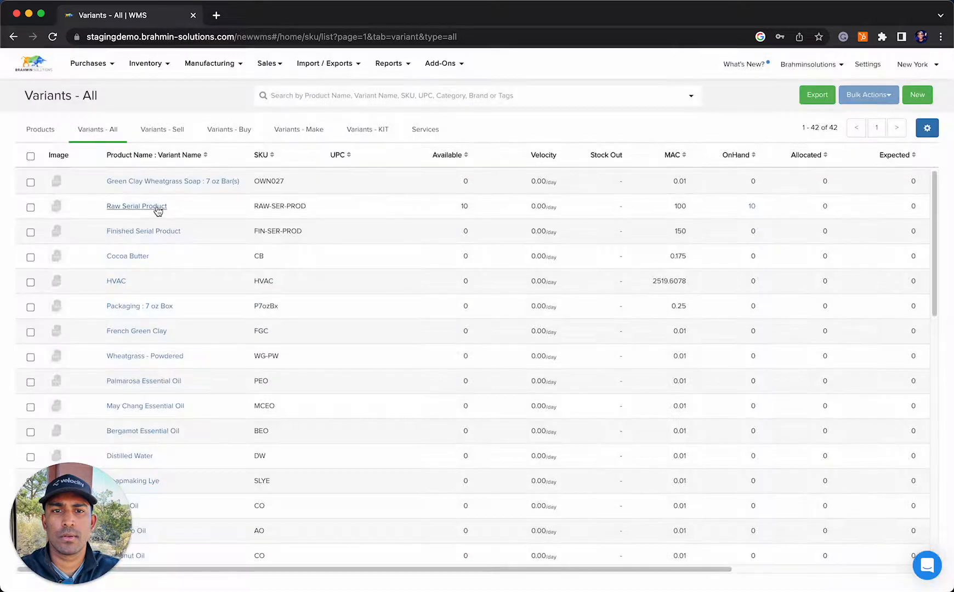
Examine the serial numbers recorded under inventory in the Raw Serial Product variant details
click(157, 207)
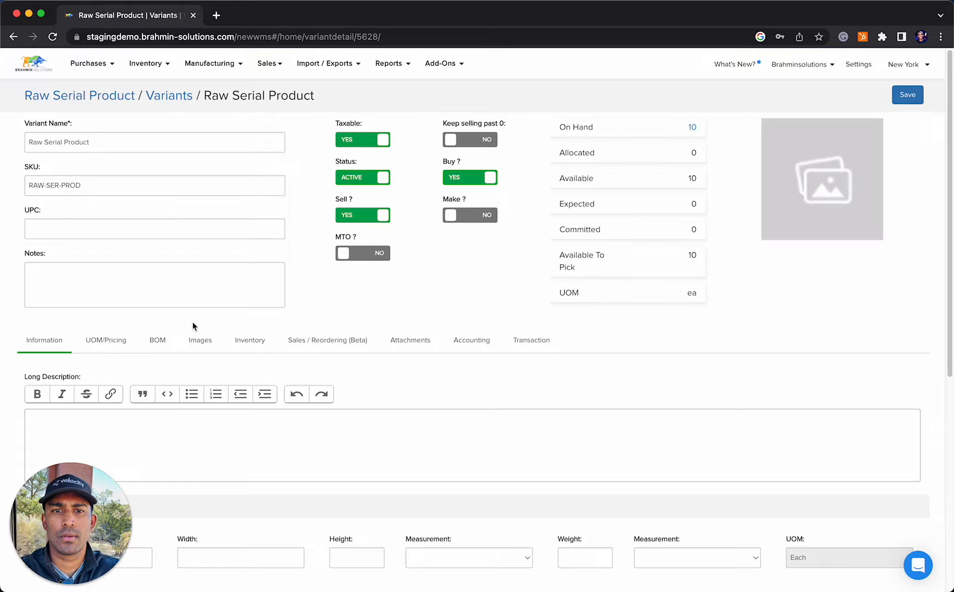
click(261, 338)
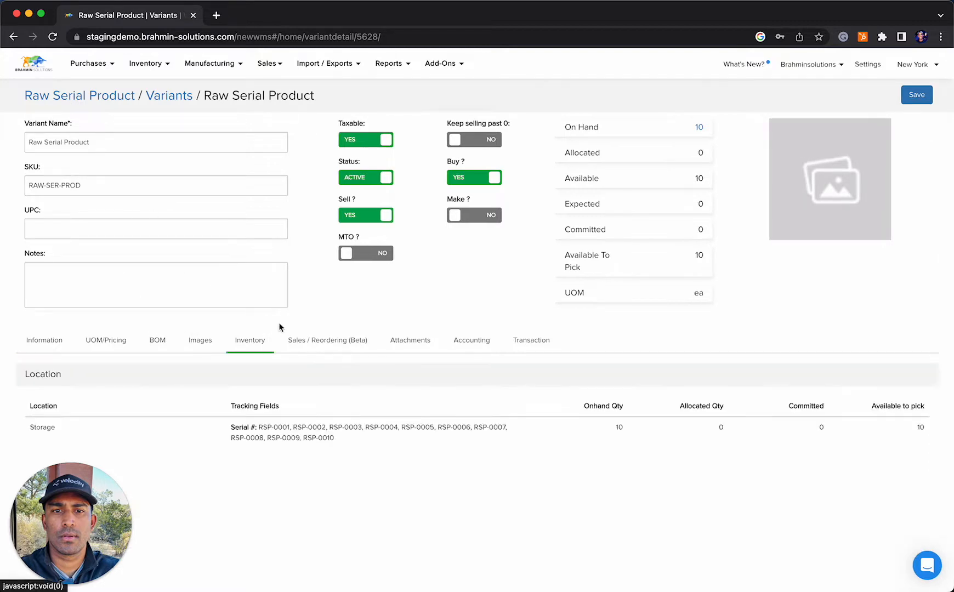
drag(369, 440, 259, 429)
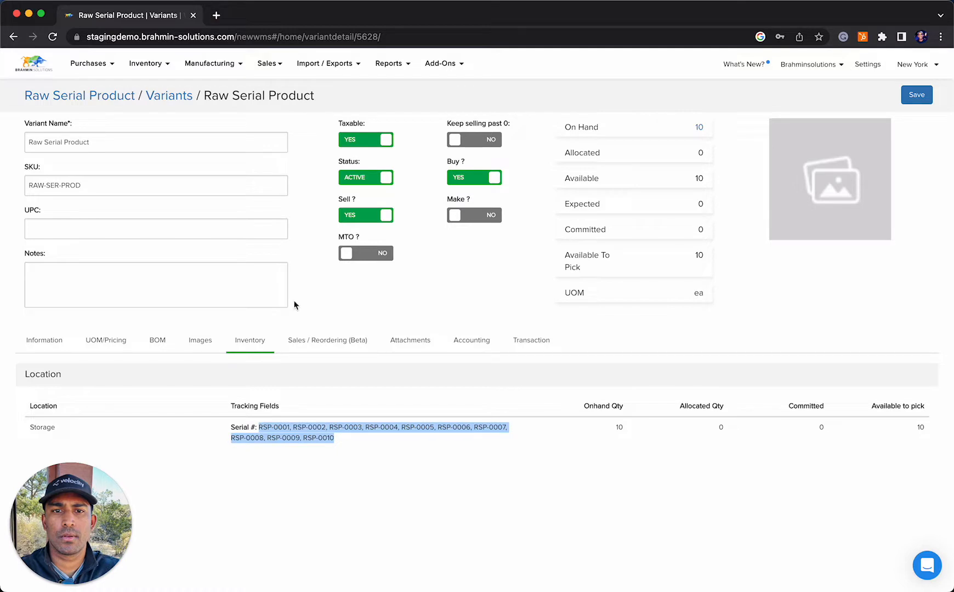
Open the Serial Number Report and examine the transaction histories of RSP-0001 and RSP-0003
mouse_move(390, 65)
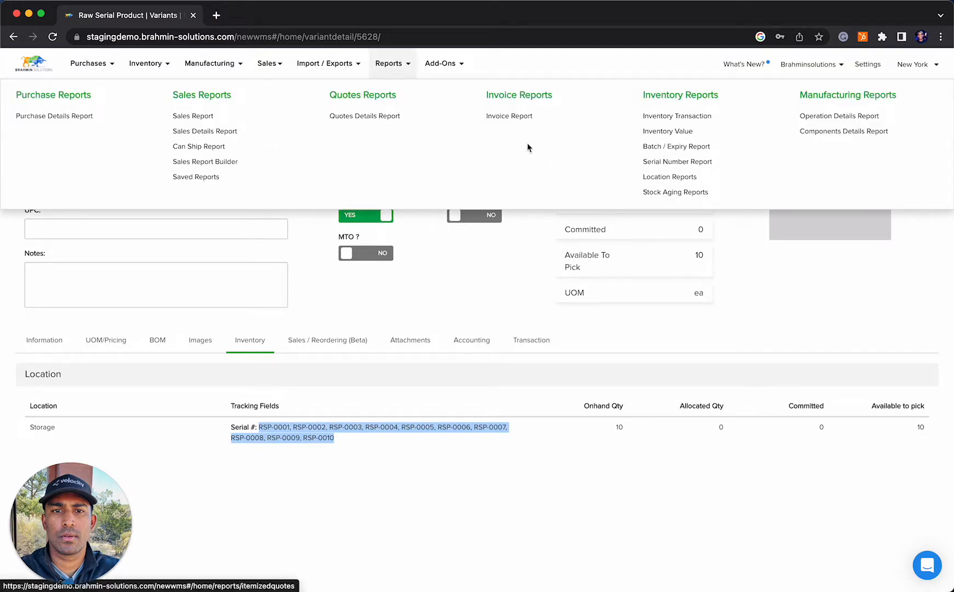
click(696, 163)
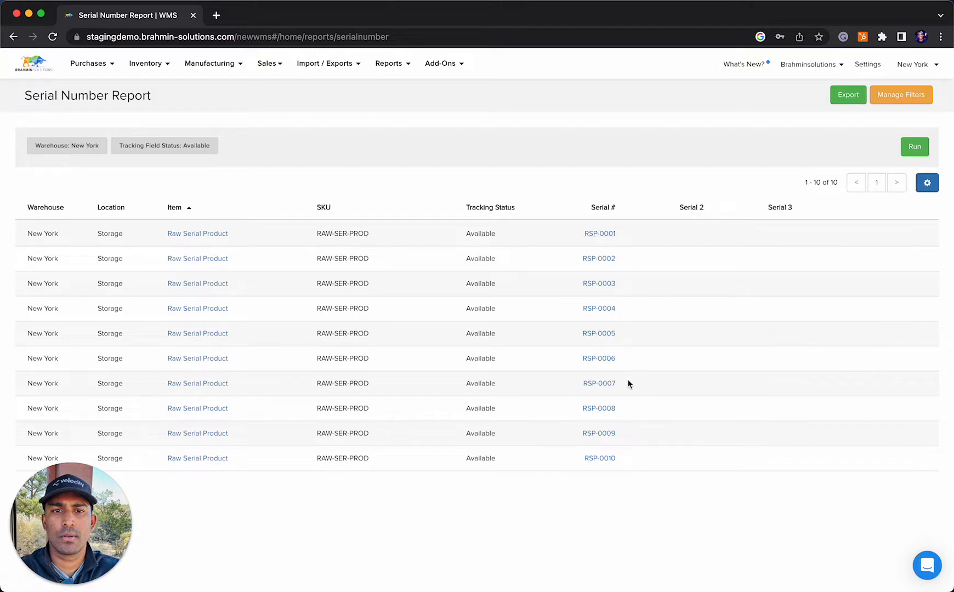
click(610, 233)
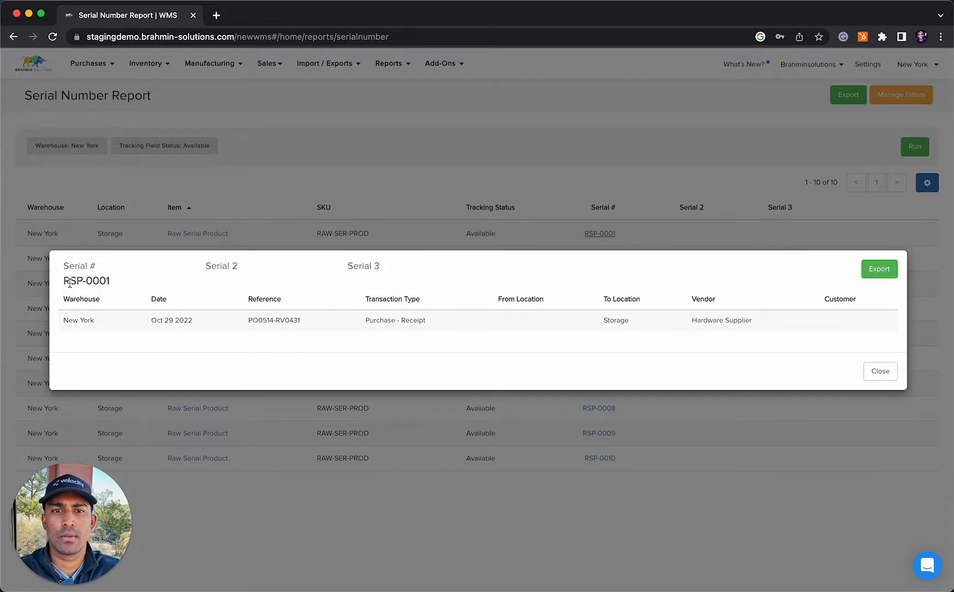
drag(63, 281, 111, 284)
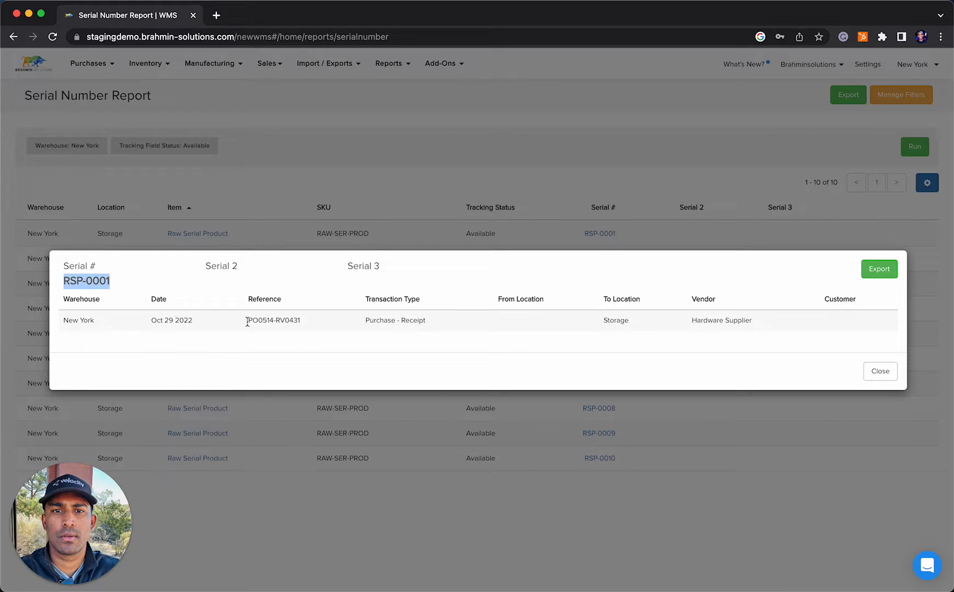
drag(249, 320, 272, 321)
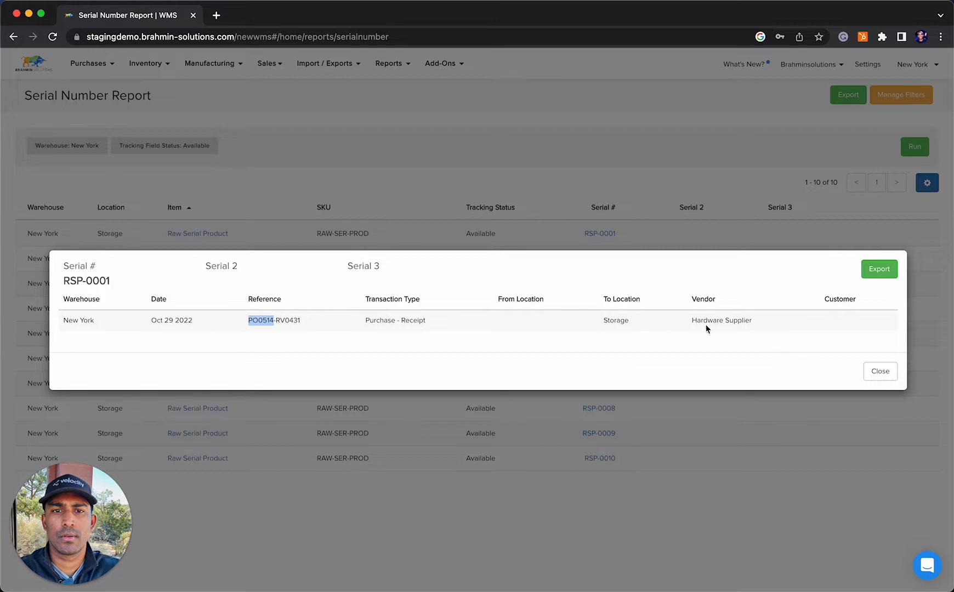
click(879, 371)
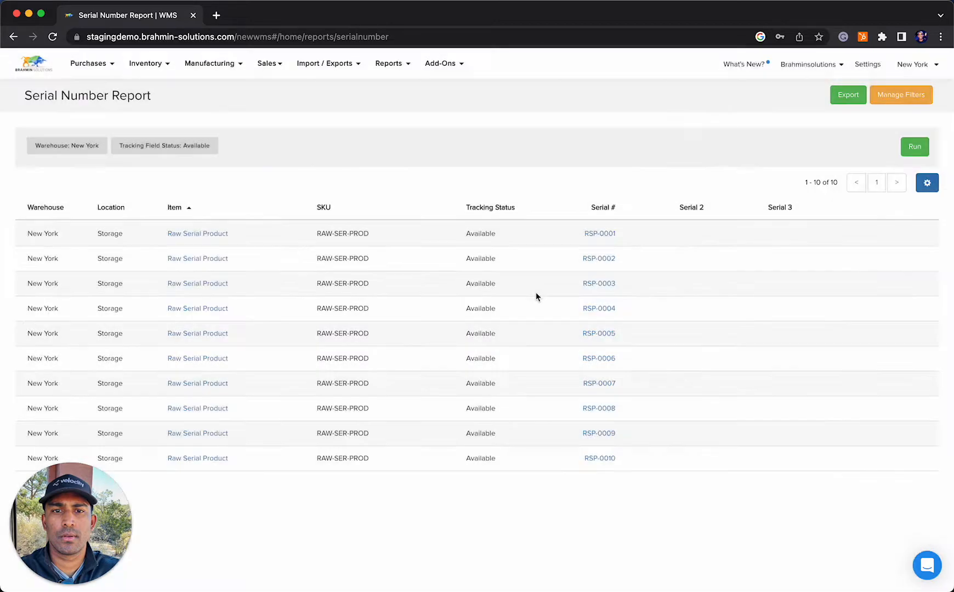
click(601, 283)
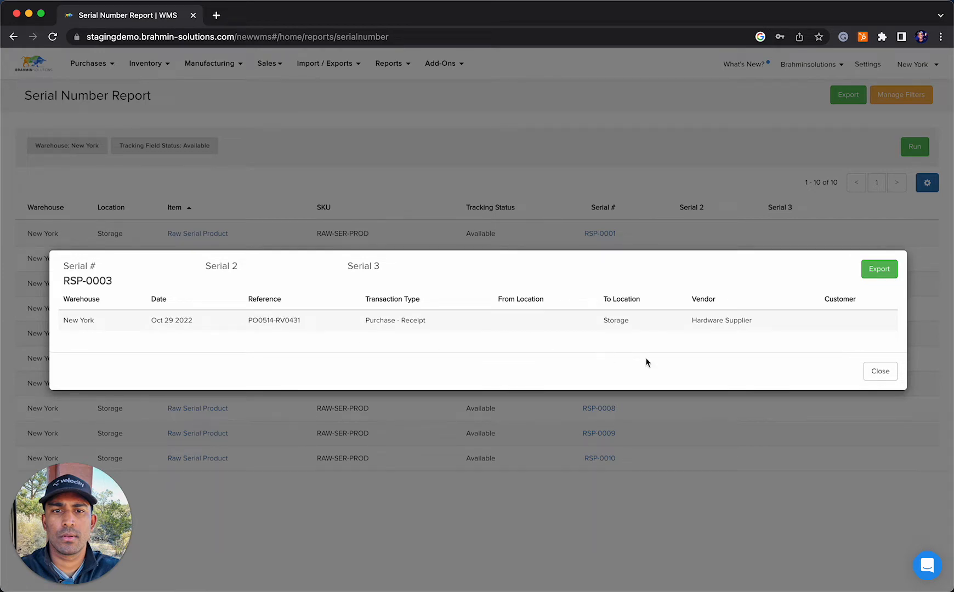
click(890, 371)
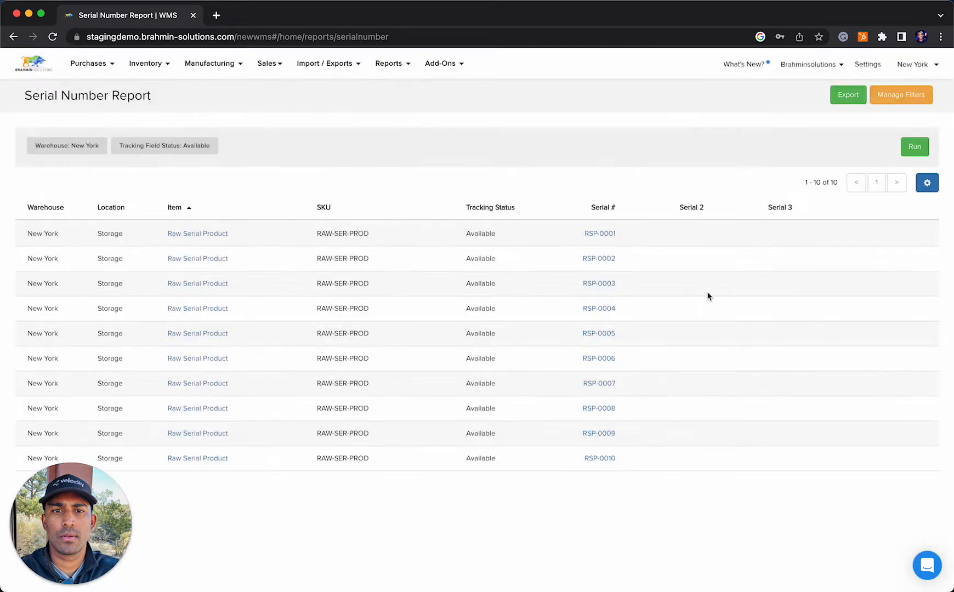
Find purchase order PO0514 among all purchases and duplicate it
mouse_move(111, 75)
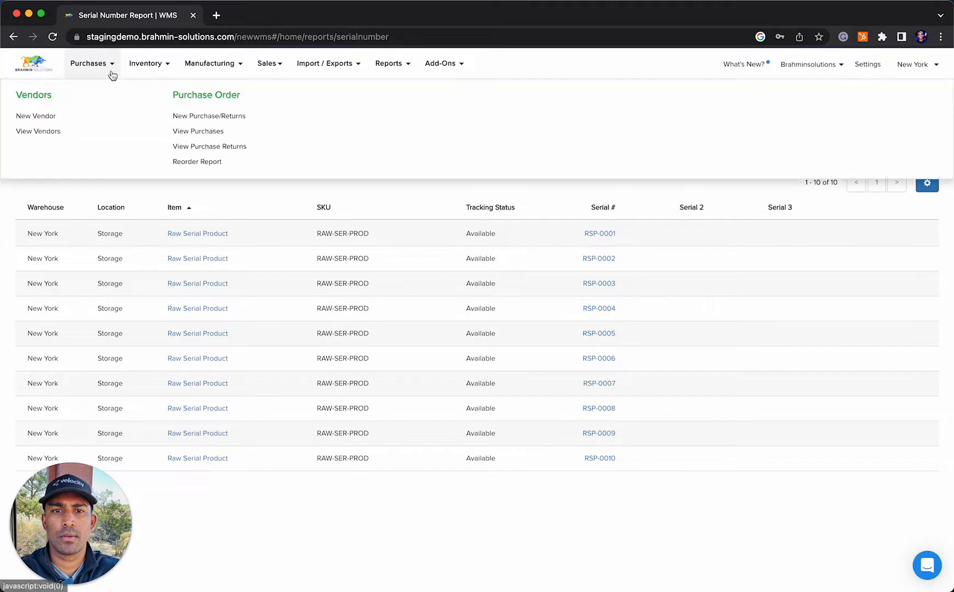
click(185, 131)
click(31, 134)
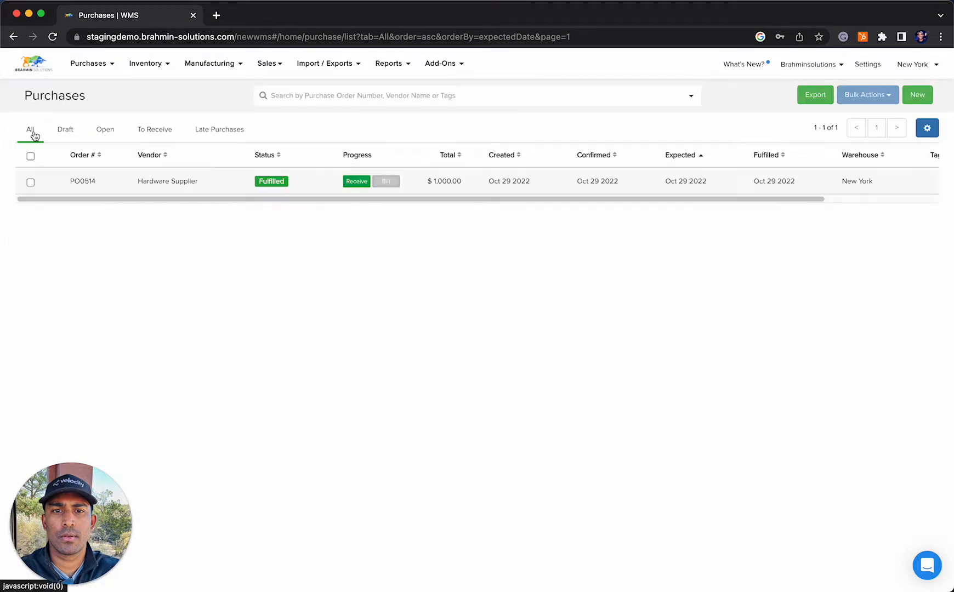
click(111, 183)
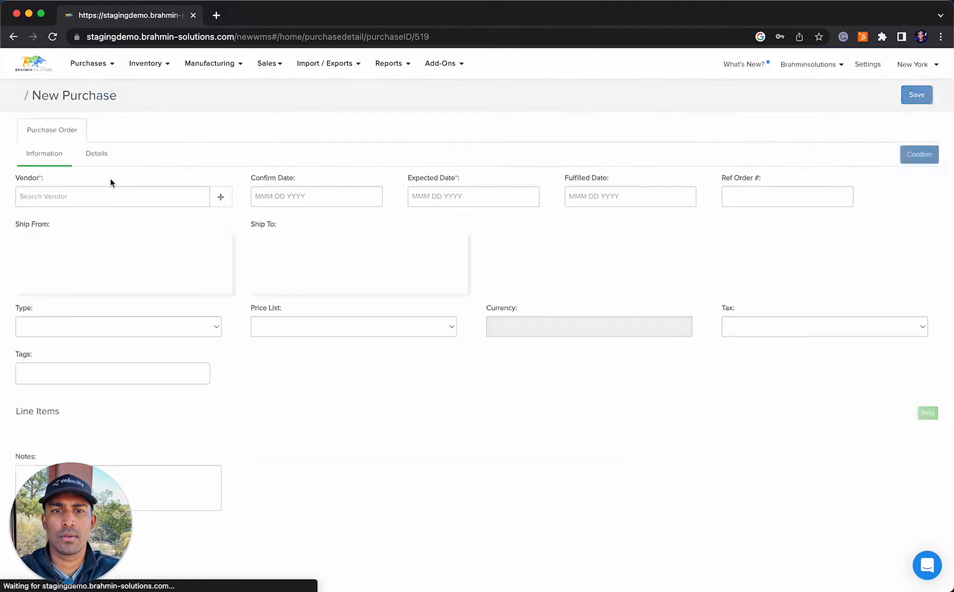
click(900, 102)
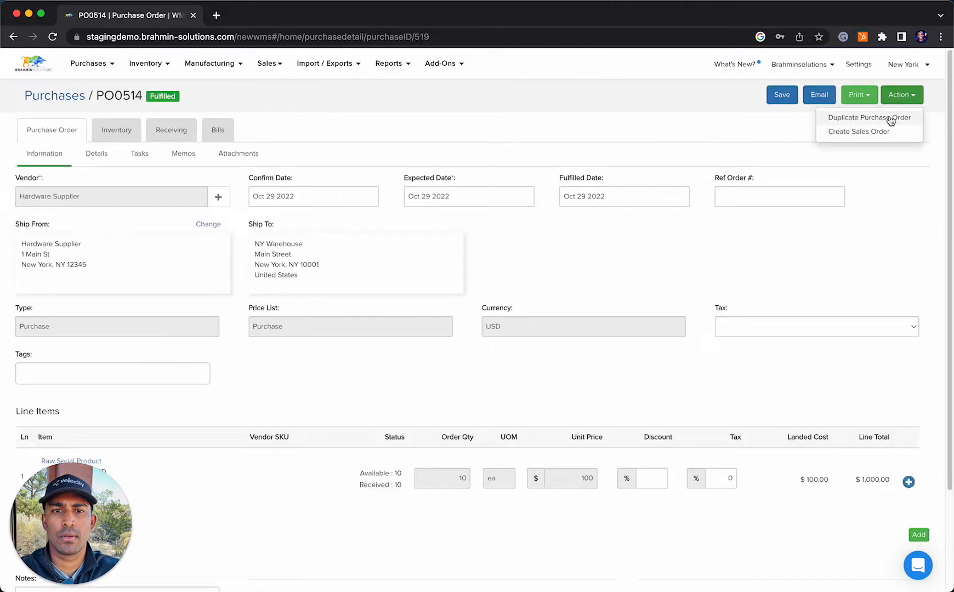
click(889, 117)
click(479, 361)
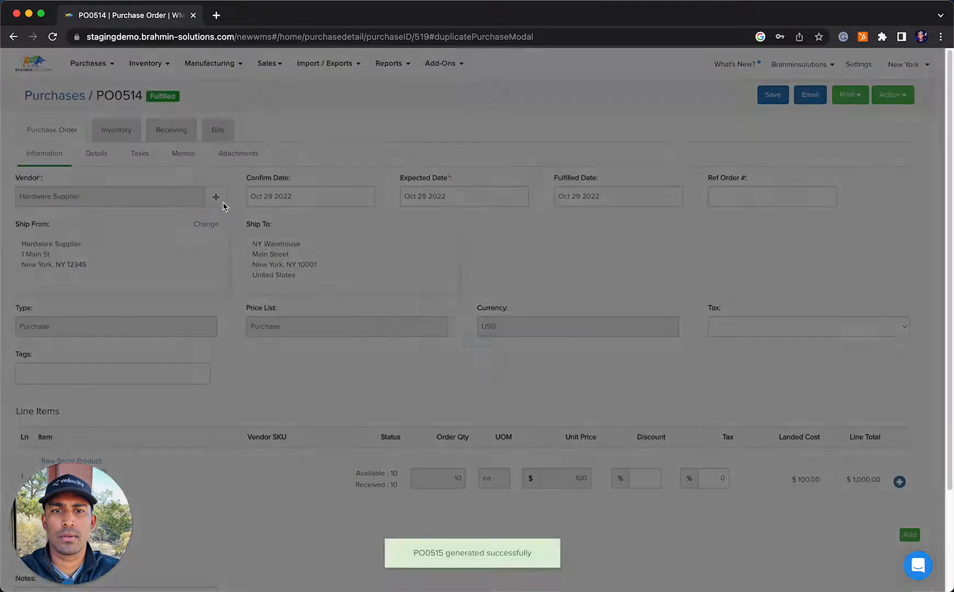
Open the duplicated purchase order from the drafts, set its expected date to October 29, 2022, and confirm it
click(65, 103)
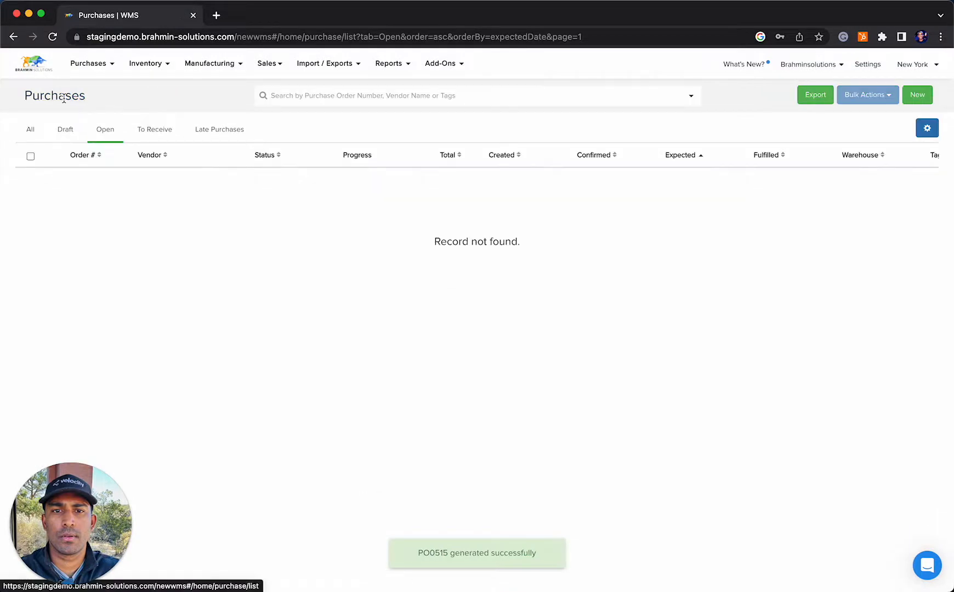
click(77, 131)
click(140, 184)
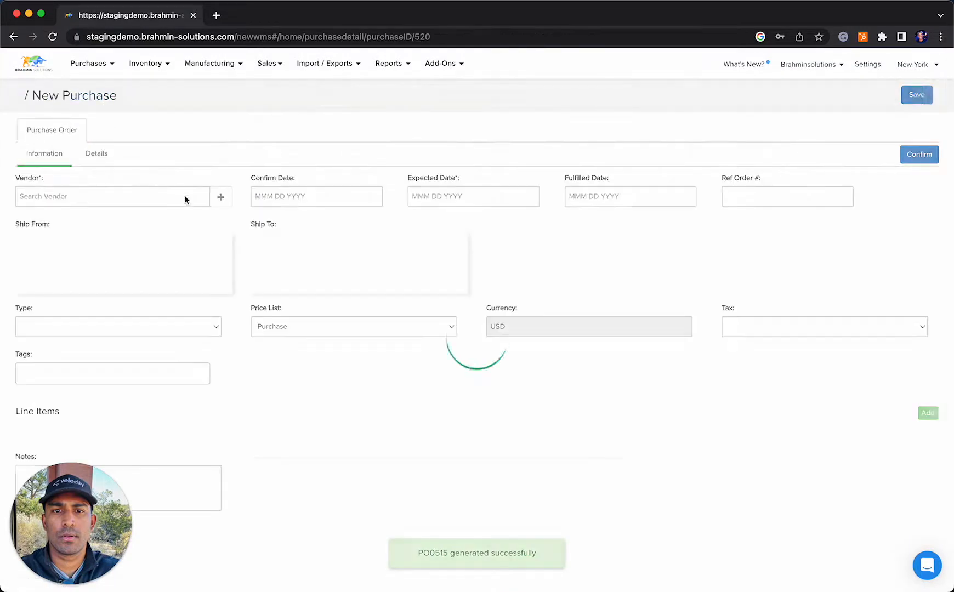
click(437, 196)
click(517, 319)
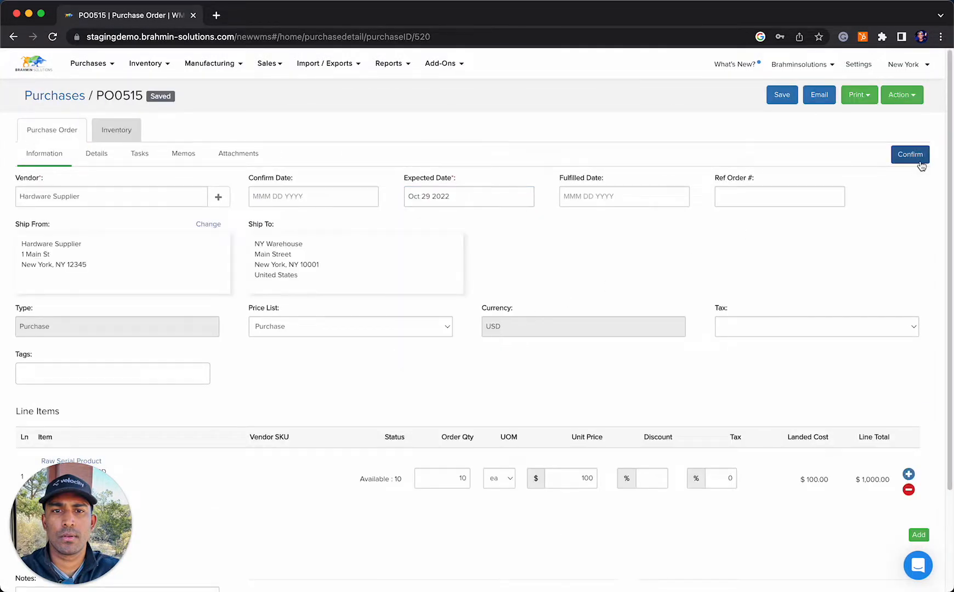
click(915, 159)
Start a receipt for purchase order PO0515 with quantity 10 of Raw Serial Product into the Storage location
click(193, 138)
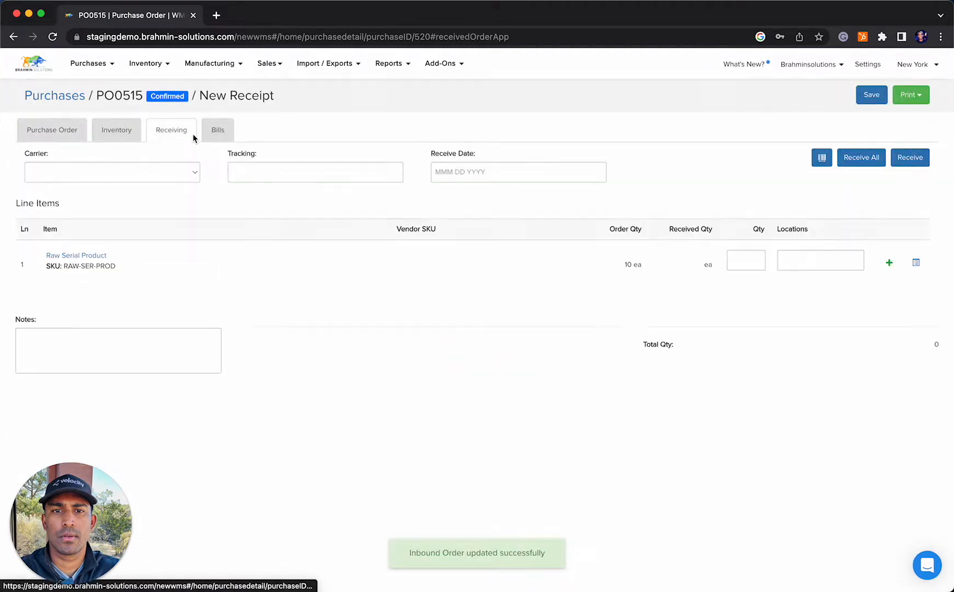
click(743, 261)
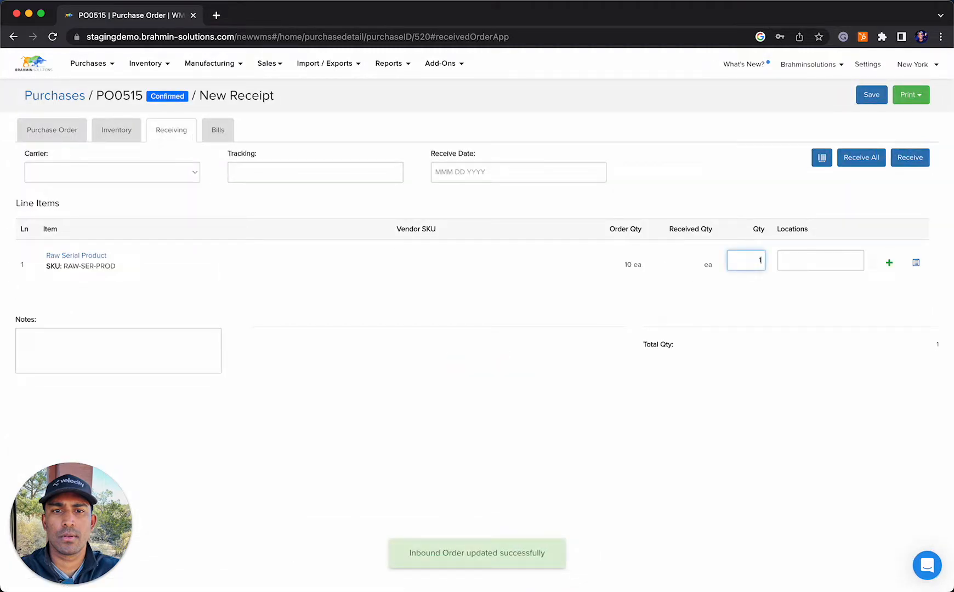
text(0)
key(Tab)
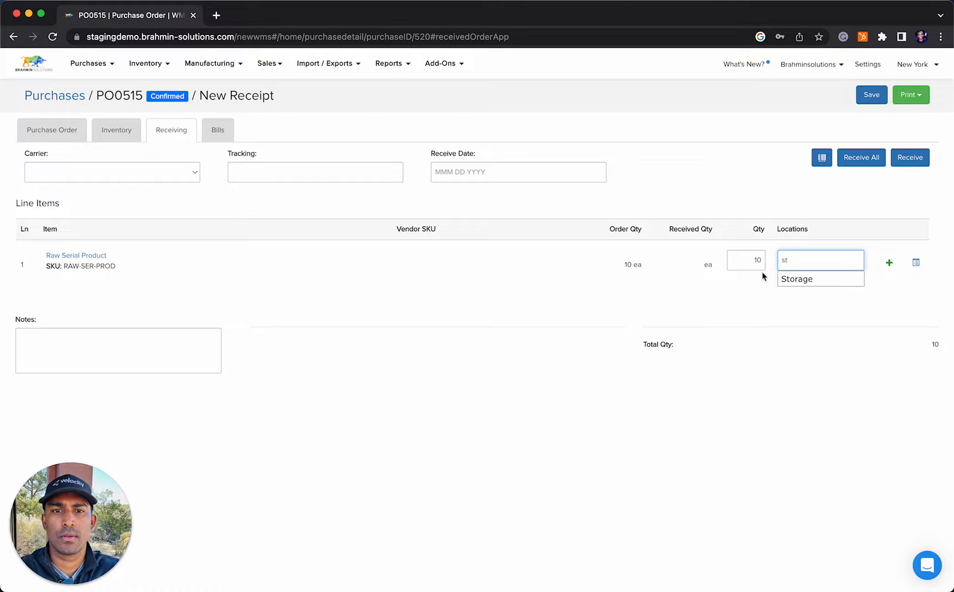
click(794, 279)
Auto-generate the Raw Serial Product serial numbers starting from RSP-0011 and receive the order
click(919, 264)
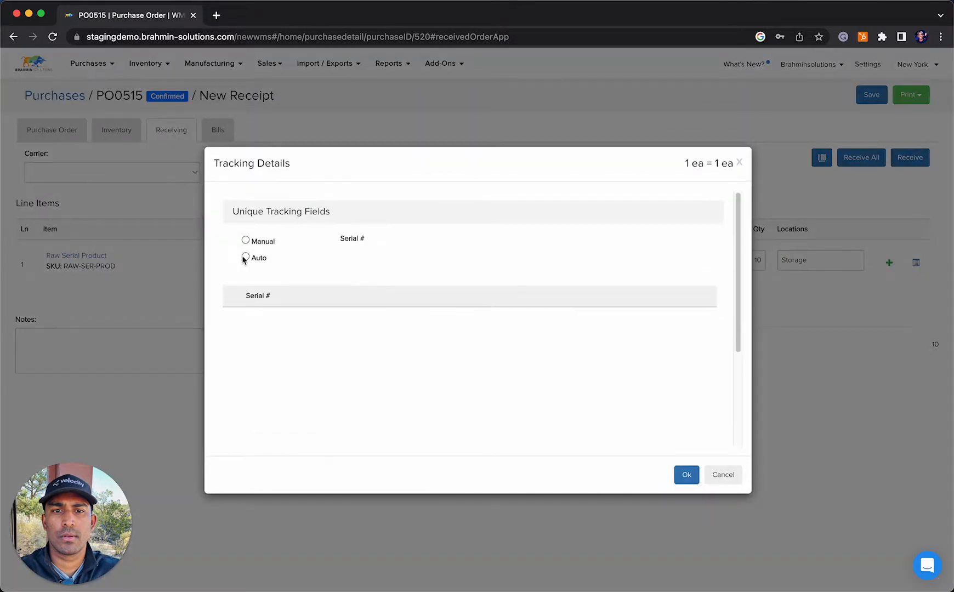
click(245, 257)
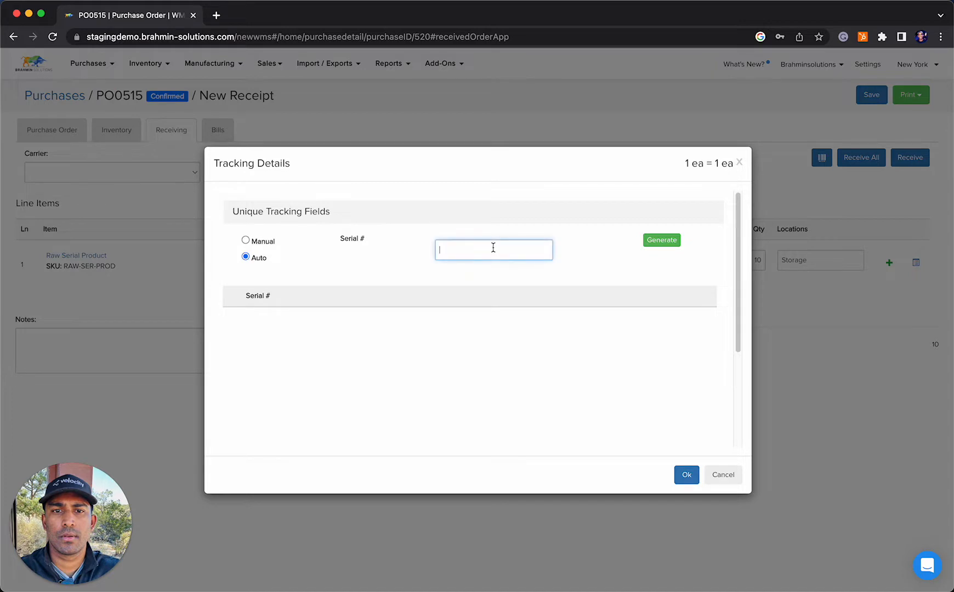
text(RSP-001)
click(666, 241)
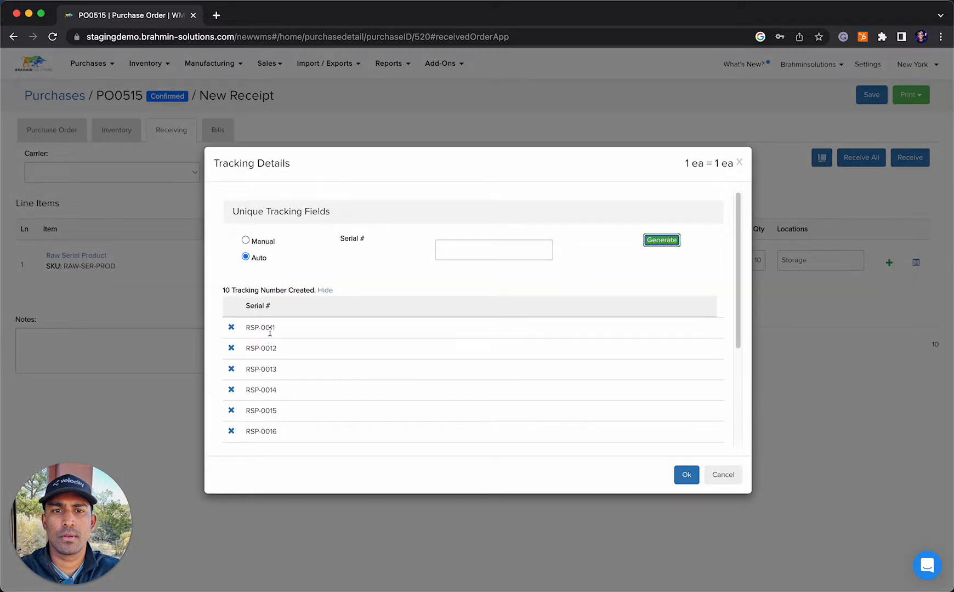
scroll(379, 400, down, 3)
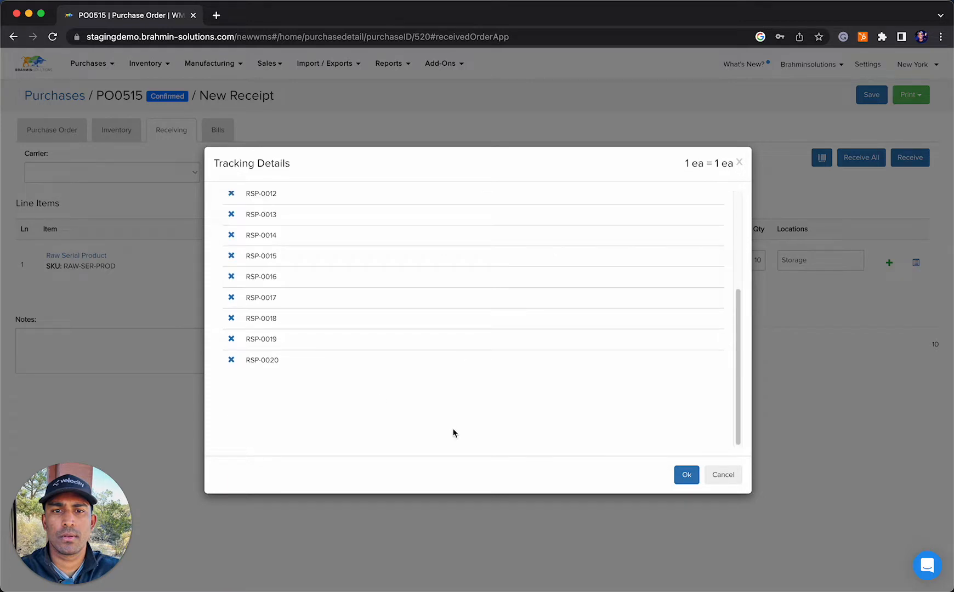
click(684, 475)
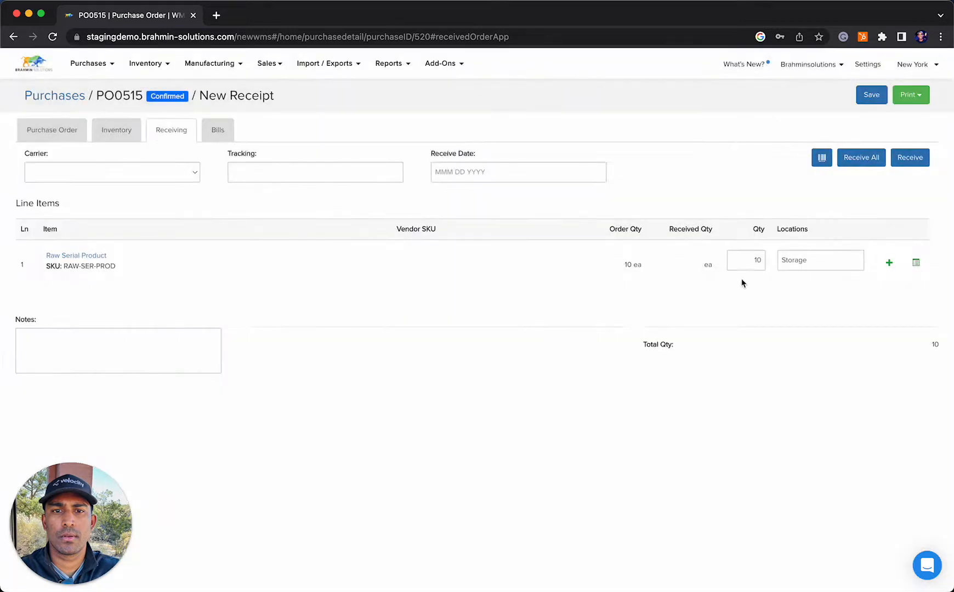
click(918, 161)
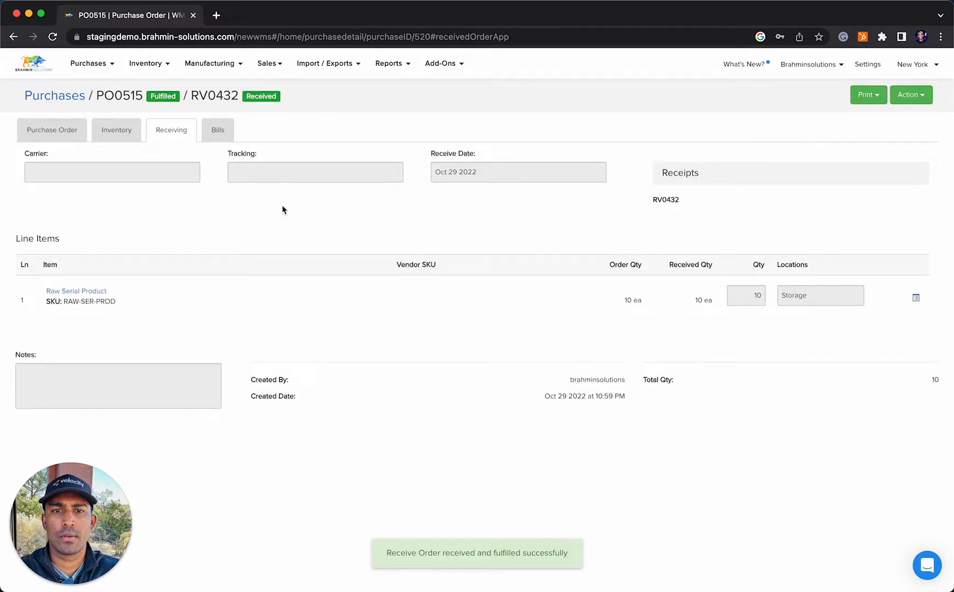
Open the Raw Serial Product variant from the variants list and examine the serial numbers held in its inventory
click(386, 67)
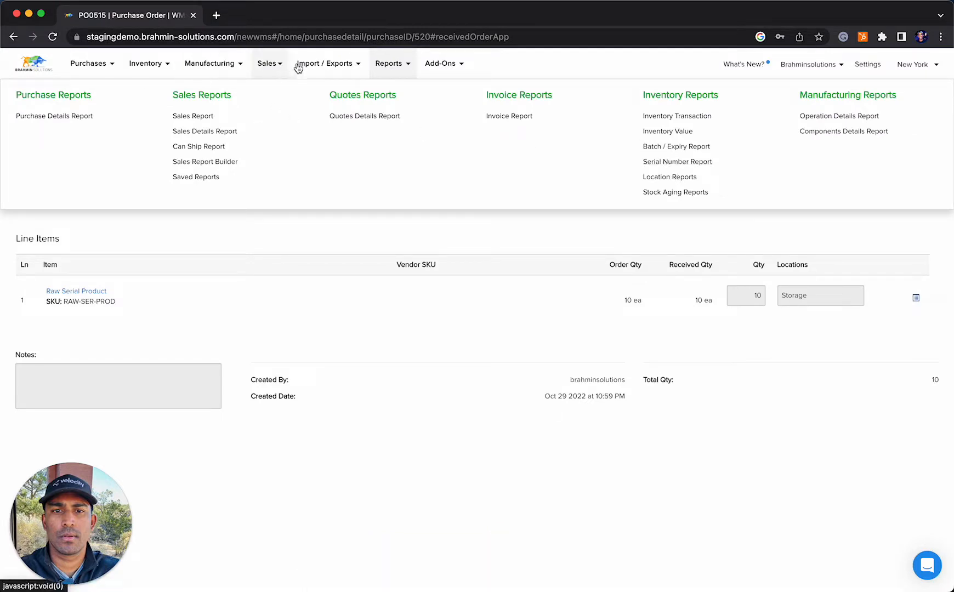
click(138, 65)
click(47, 148)
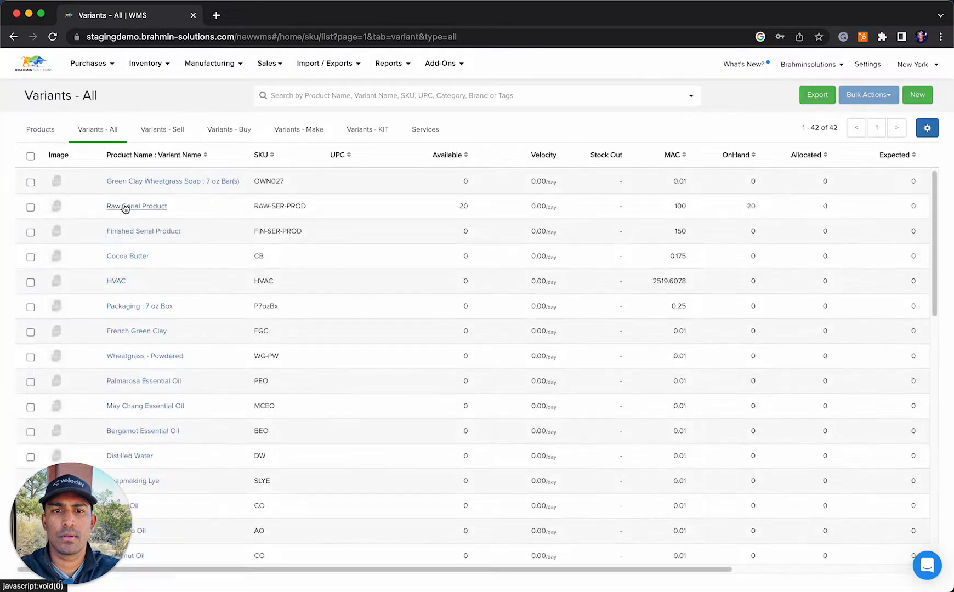
click(125, 207)
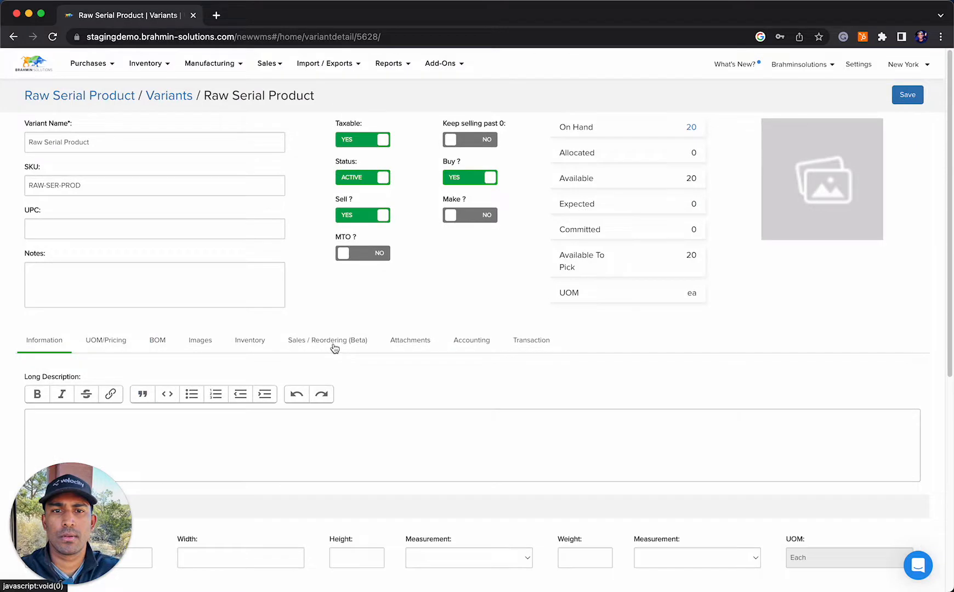
click(235, 346)
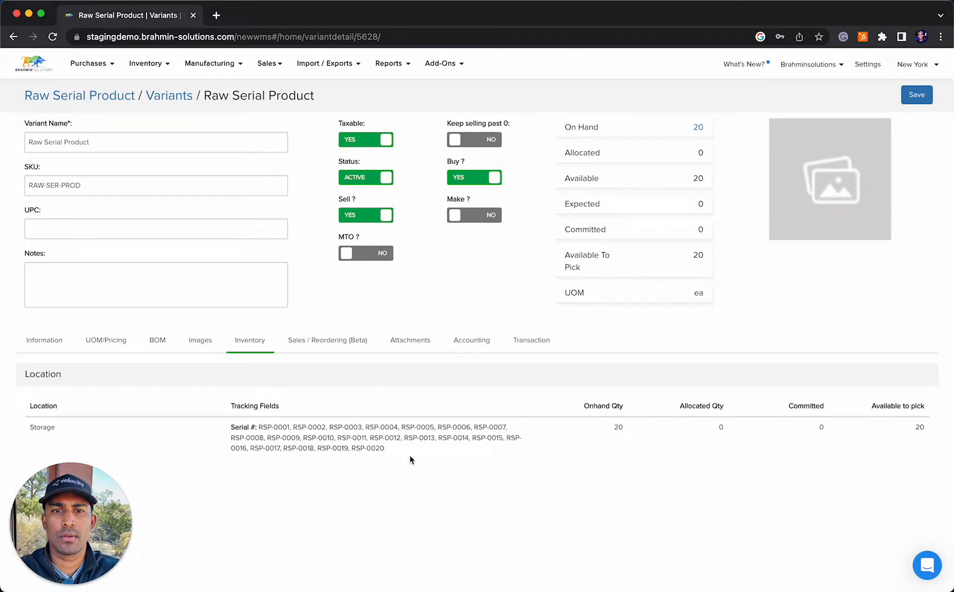
drag(410, 458, 259, 427)
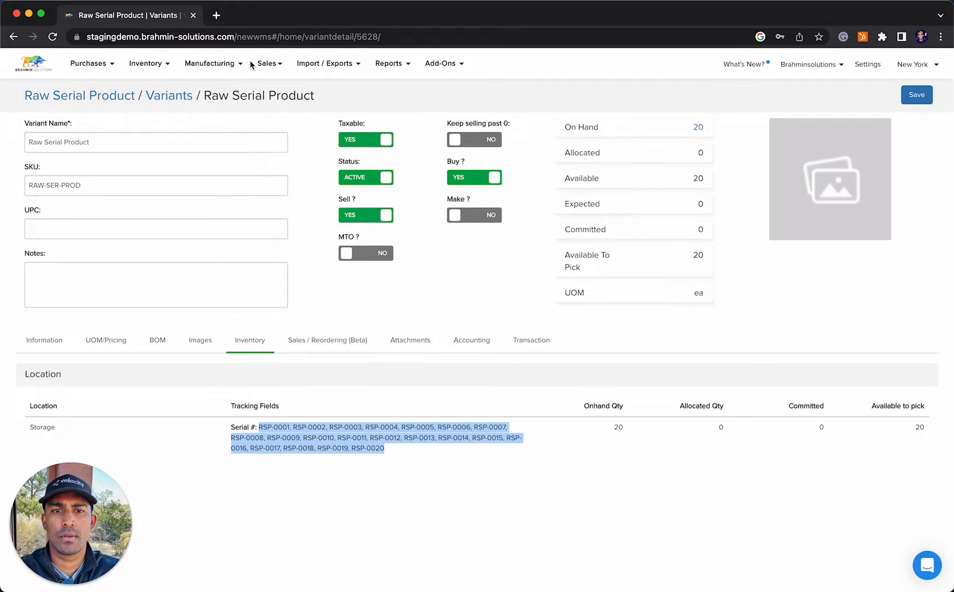
Open the Serial Number Report and compare the purchase receipt references of RSP-0011 and RSP-0010
click(404, 68)
click(677, 162)
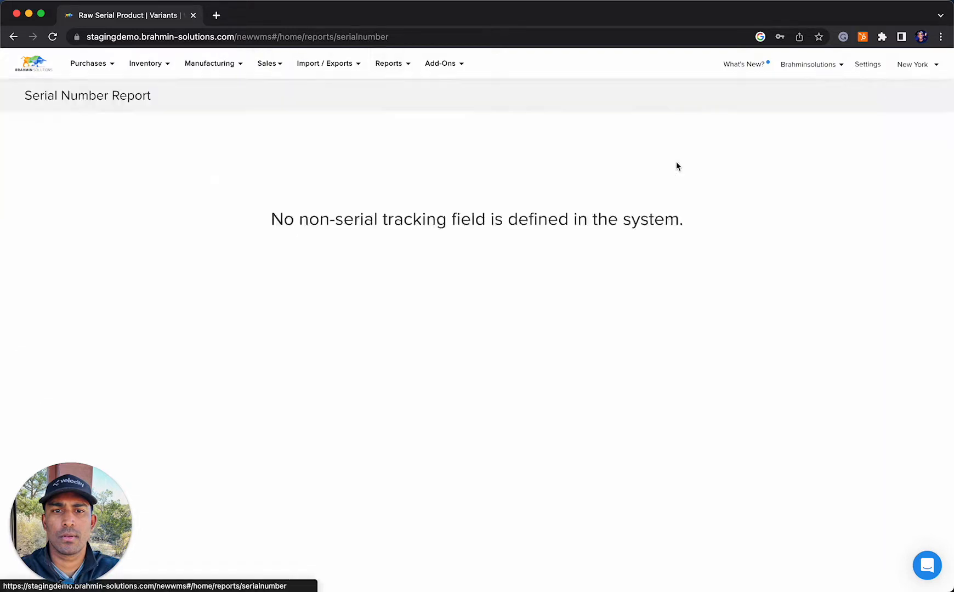
scroll(694, 218, down, 3)
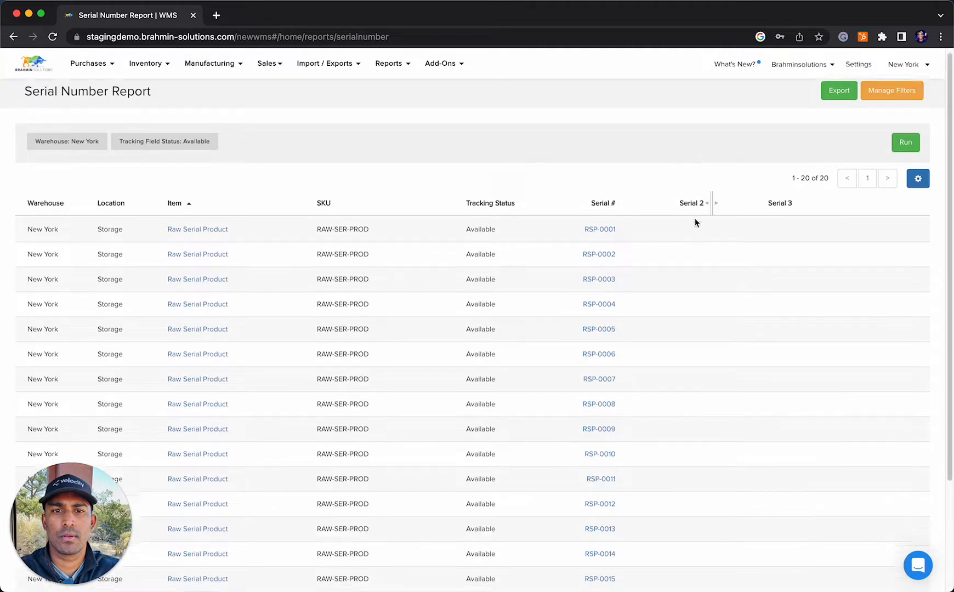
scroll(694, 213, up, 3)
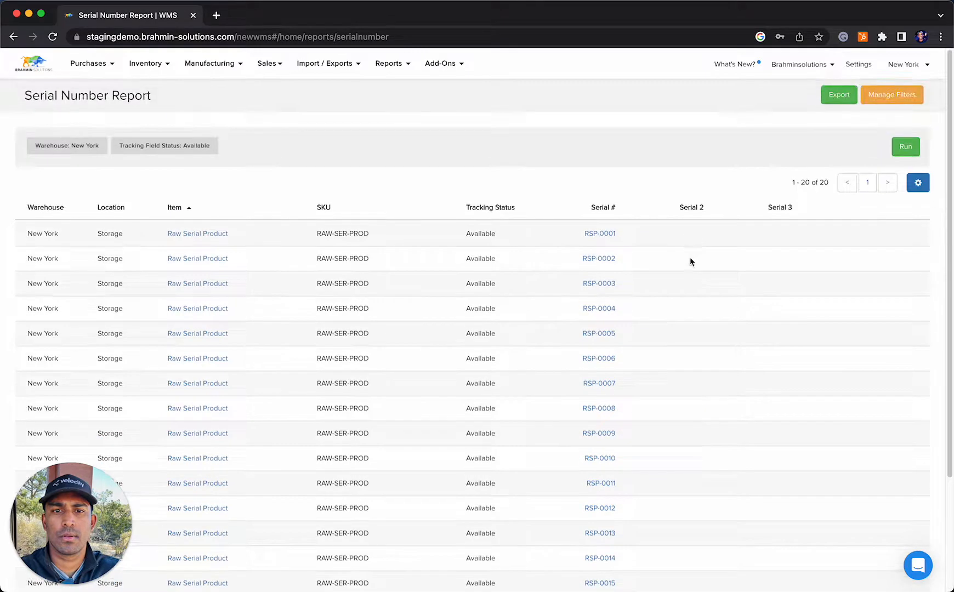
click(606, 483)
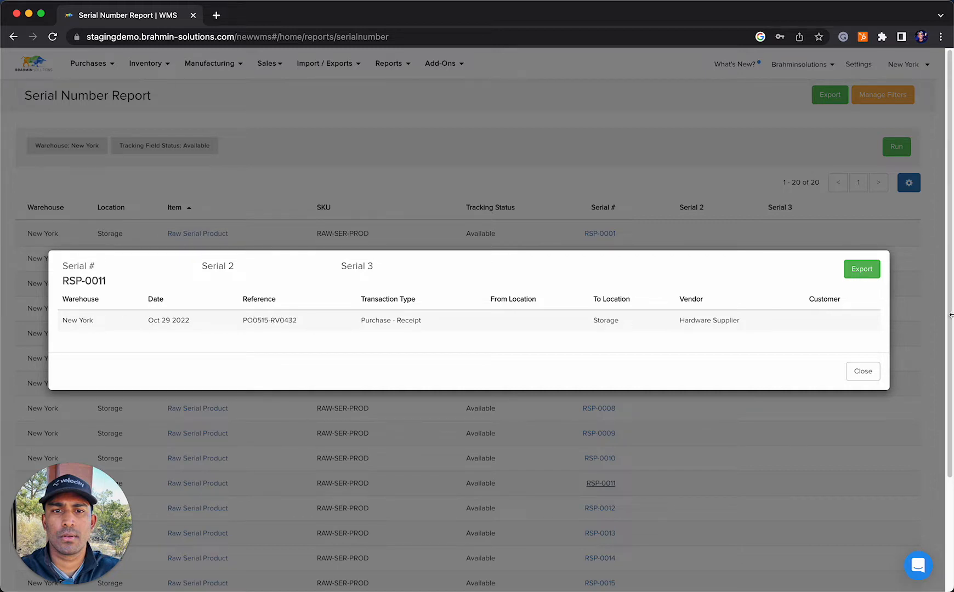
click(875, 369)
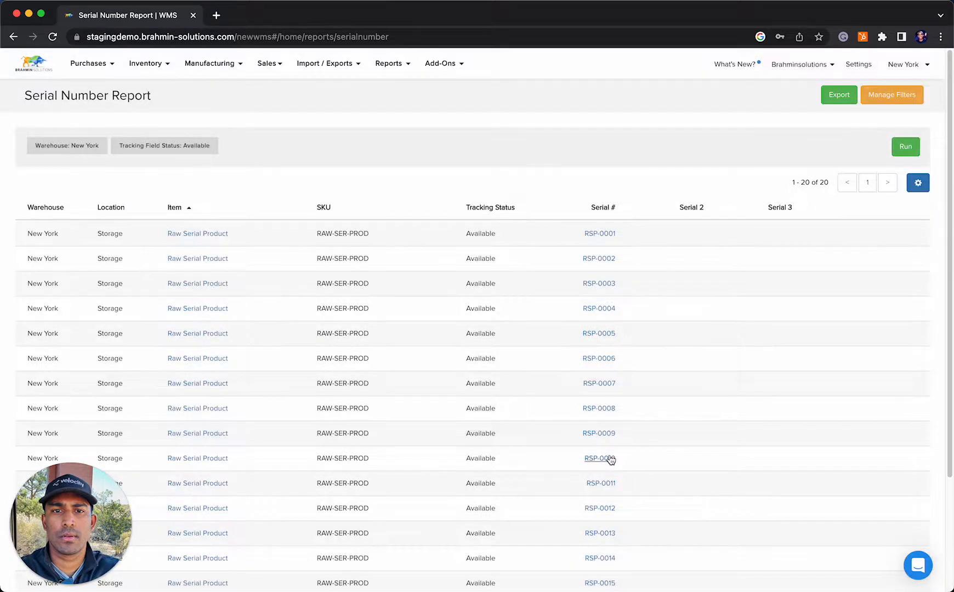
click(603, 458)
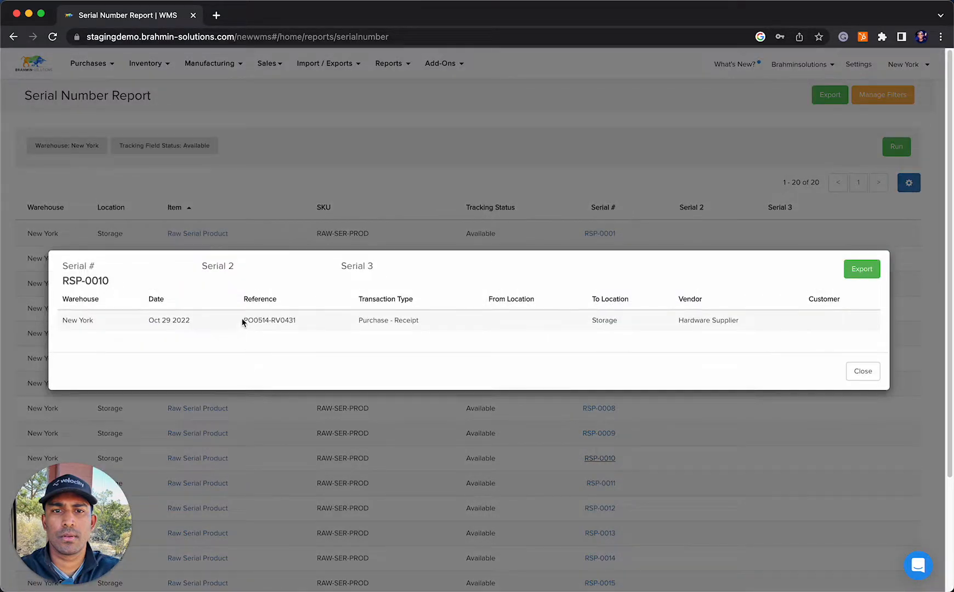
drag(242, 321, 301, 326)
click(862, 371)
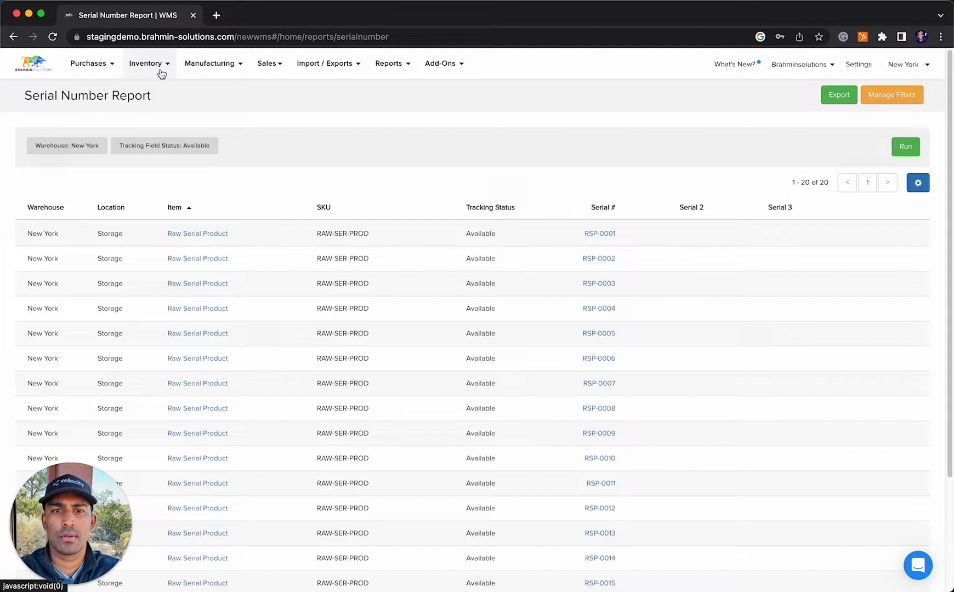
Open the FSP - Serial # bill of materials and examine its component items, operations and costs
click(198, 71)
click(49, 133)
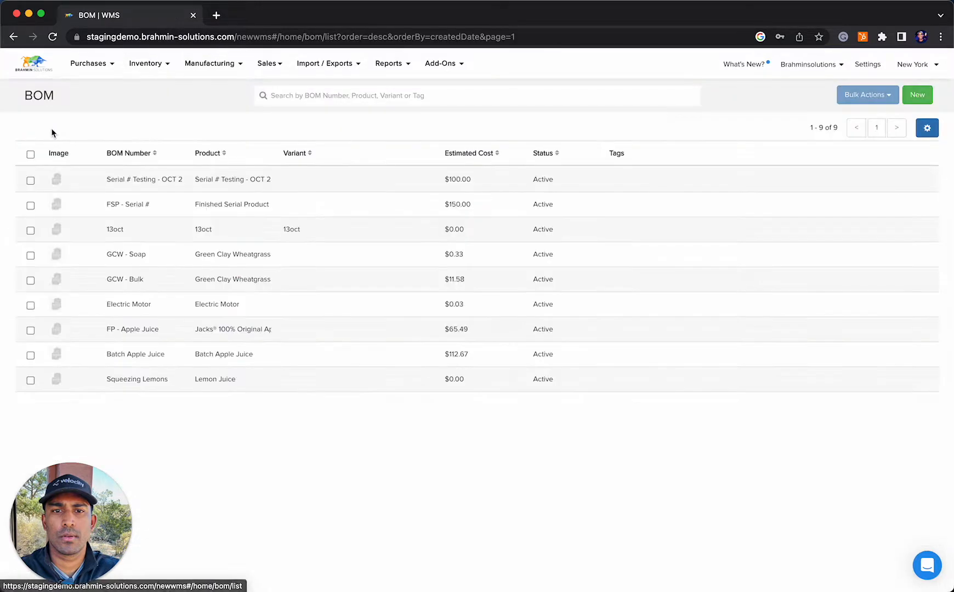
click(95, 204)
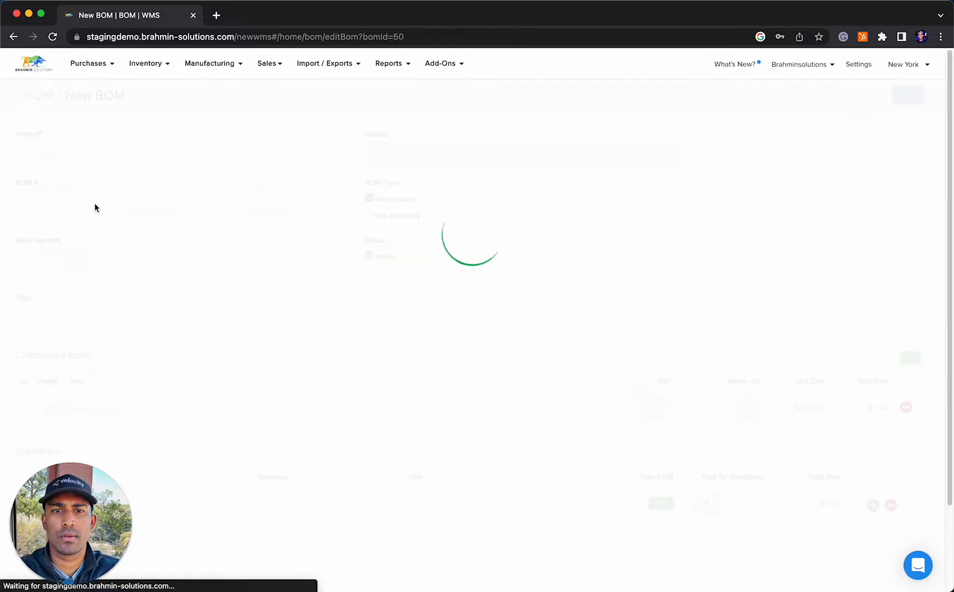
scroll(52, 201, down, 4)
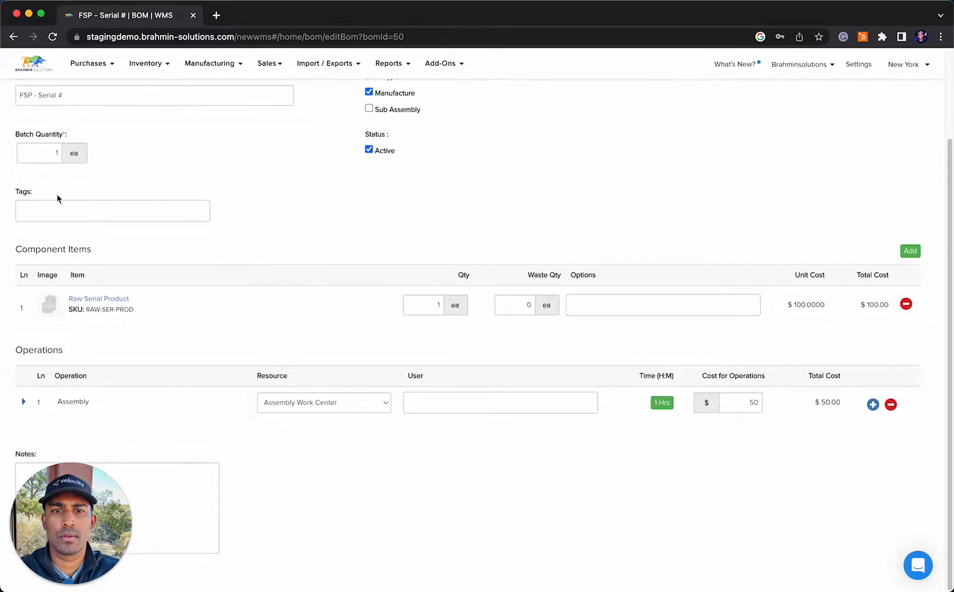
scroll(251, 207, up, 4)
scroll(268, 212, down, 4)
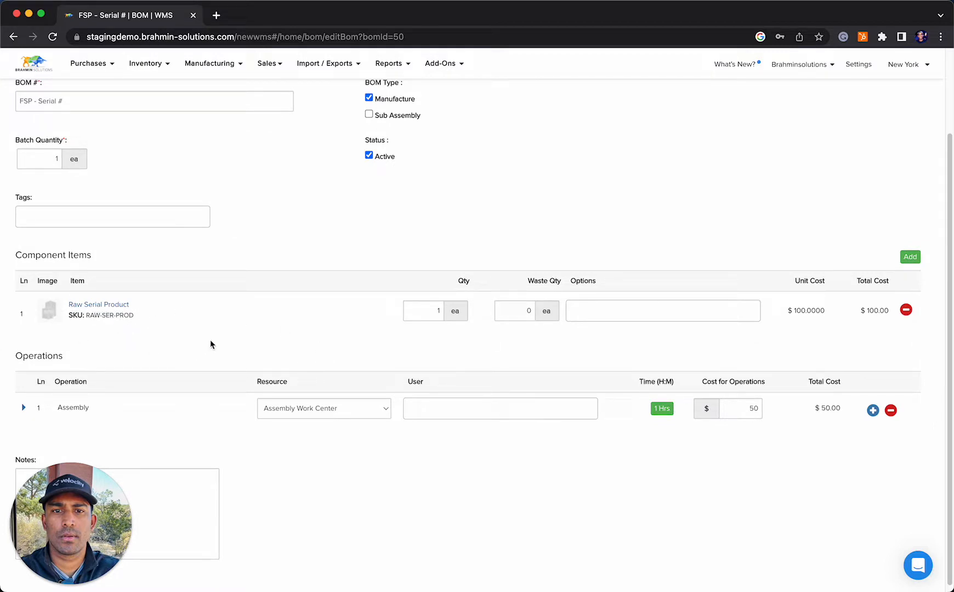
scroll(532, 397, up, 3)
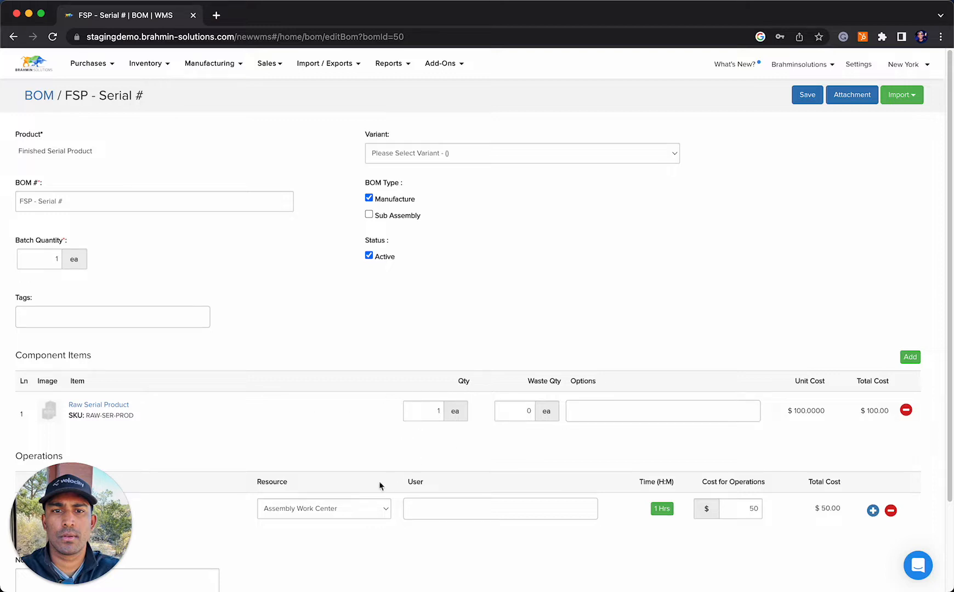
scroll(381, 486, down, 3)
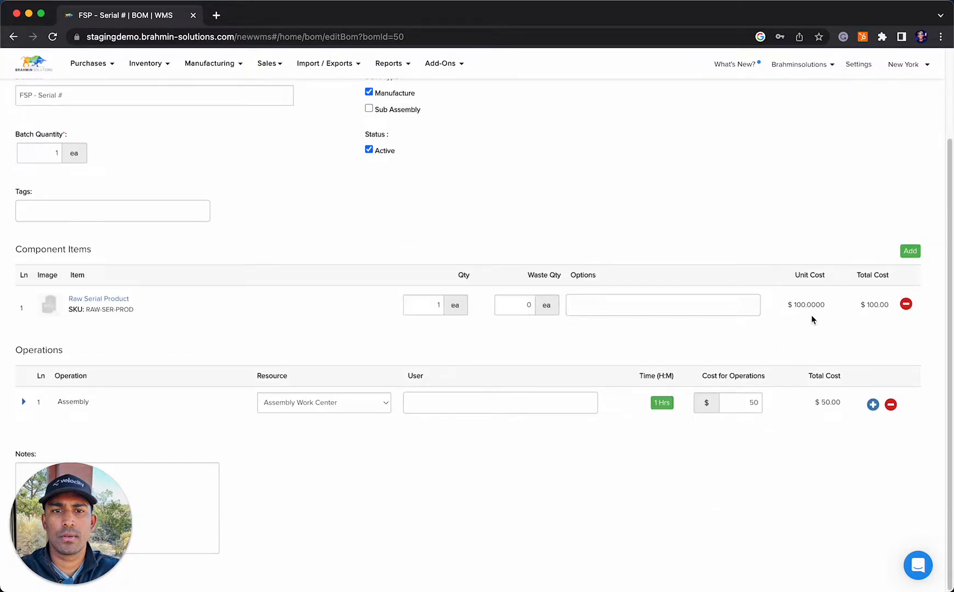
scroll(575, 313, up, 3)
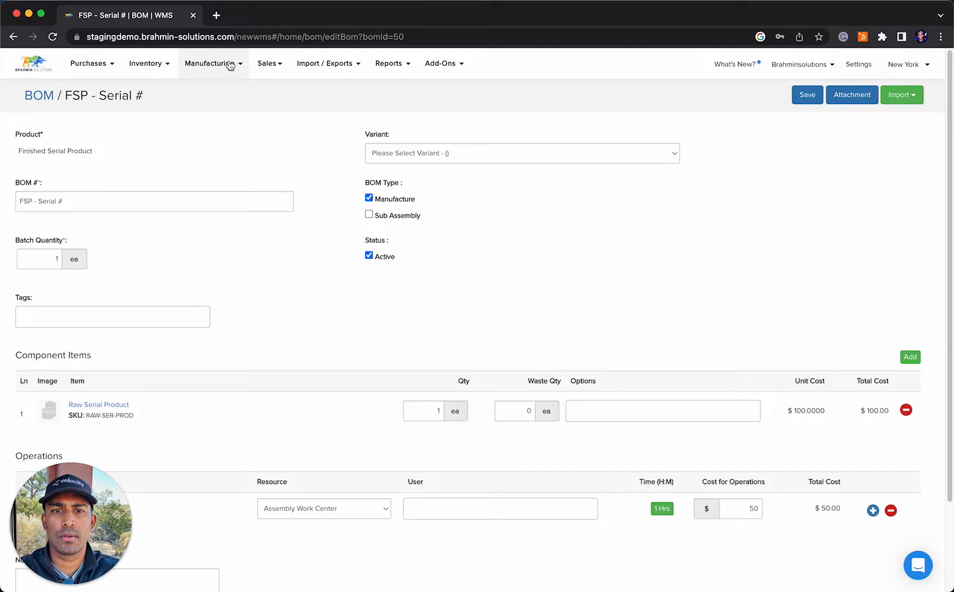
Start a new manufacture order for Finished Serial Product using the FSP - Serial # bill of materials
click(230, 64)
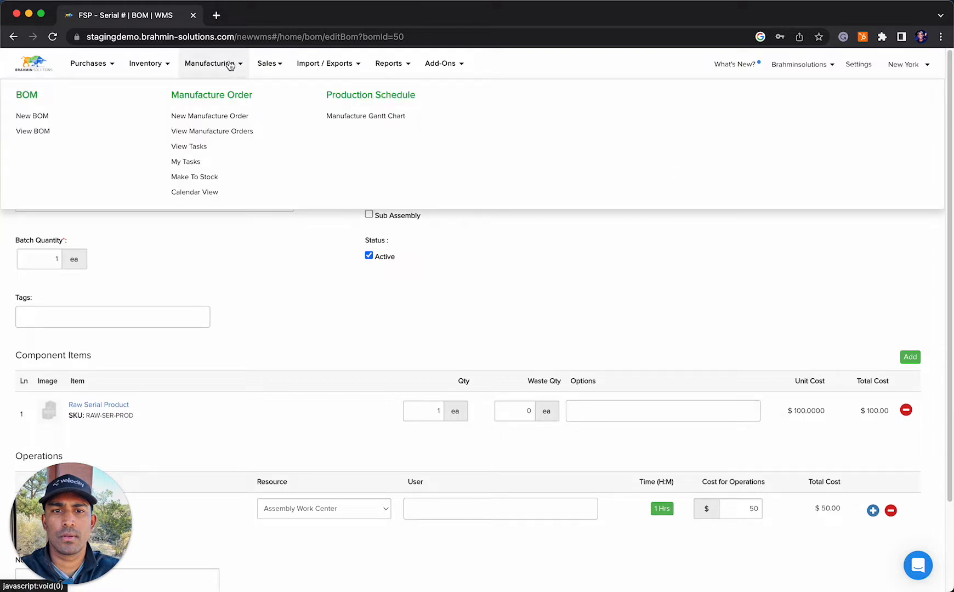
click(228, 115)
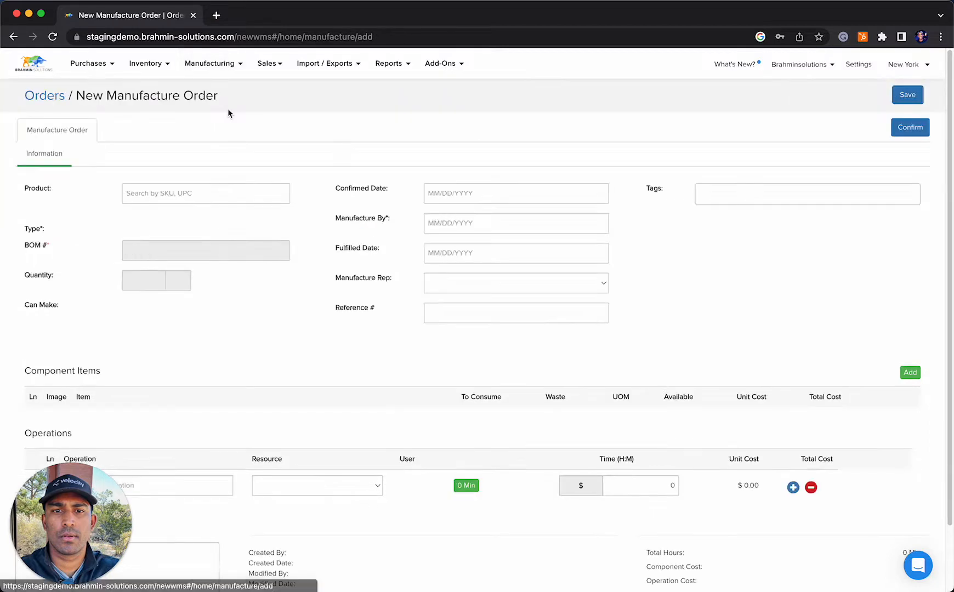
click(210, 197)
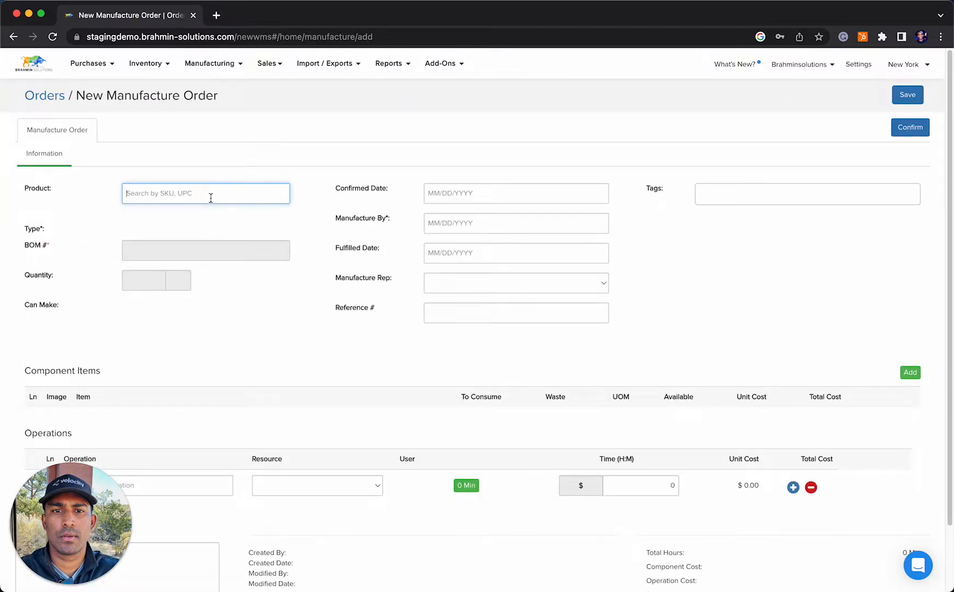
text(finishe)
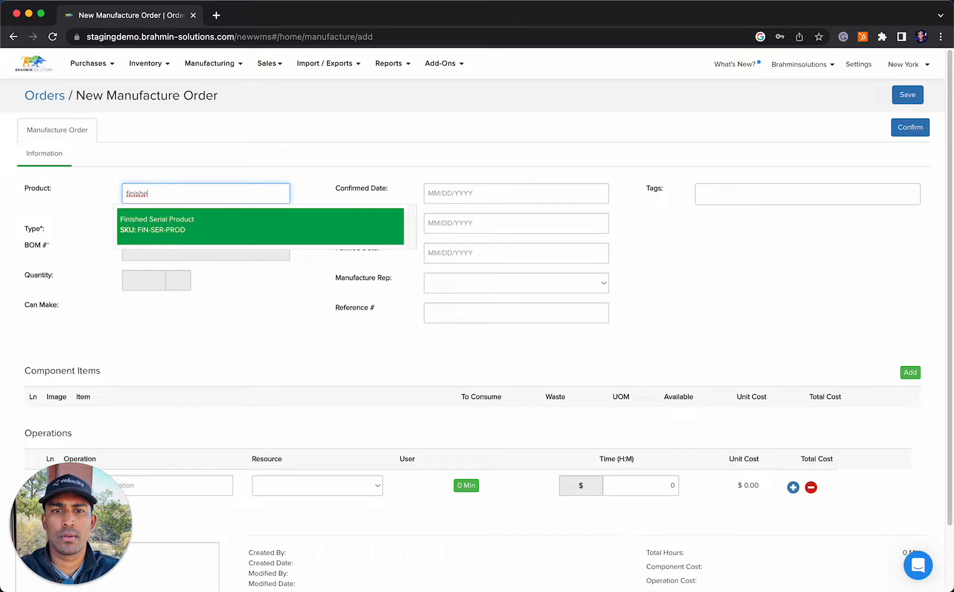
click(230, 226)
click(230, 255)
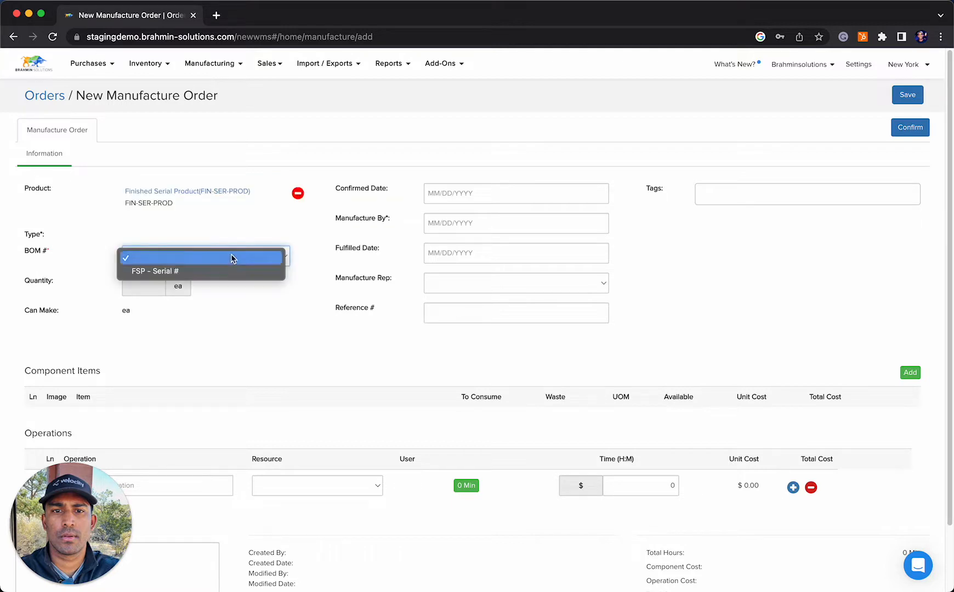
click(222, 272)
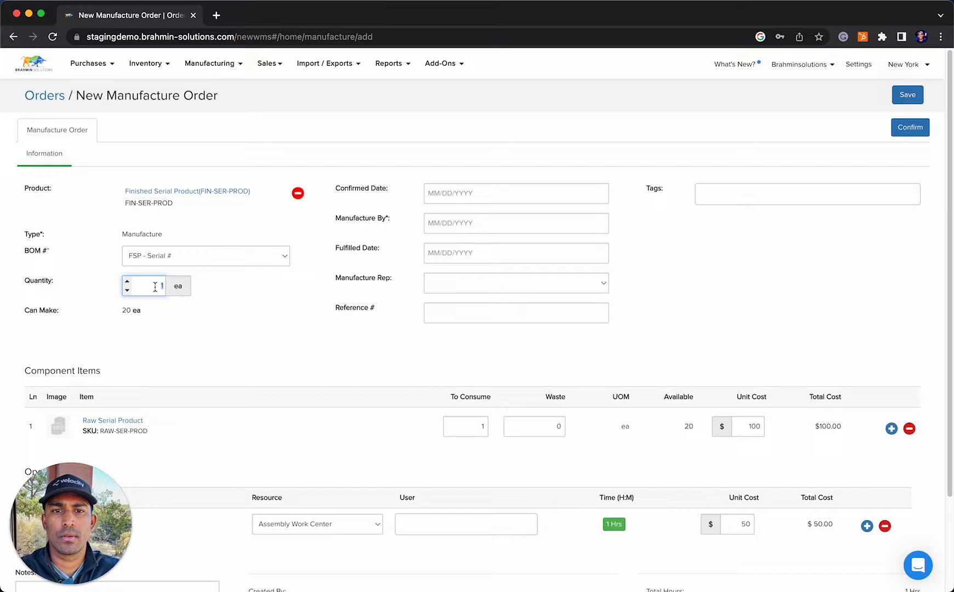
Set the quantity to 10 and the Manufacture By date to October 29, 2022, and confirm the manufacture order
text(10)
click(270, 342)
scroll(393, 362, down, 2)
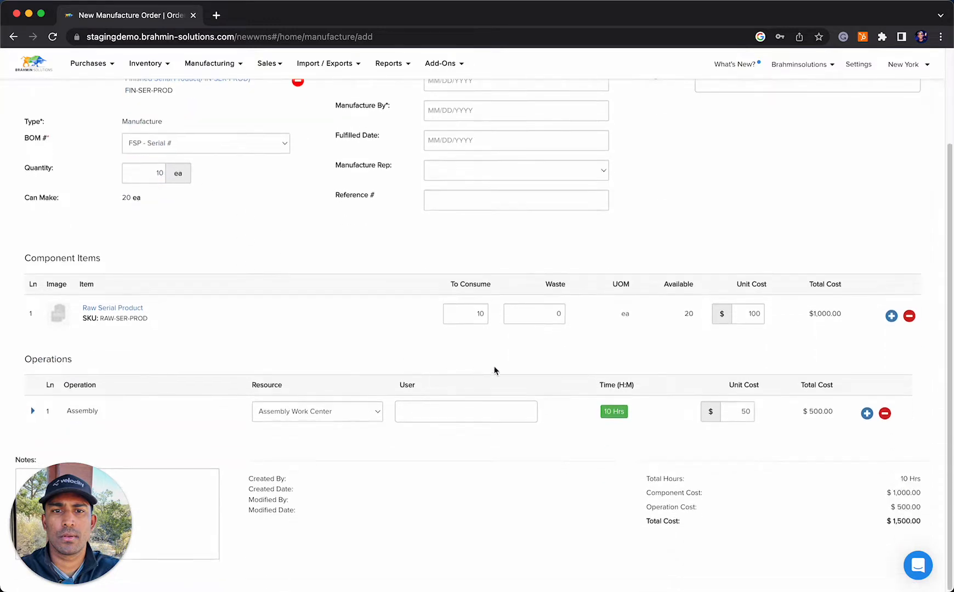
scroll(505, 312, up, 2)
click(501, 221)
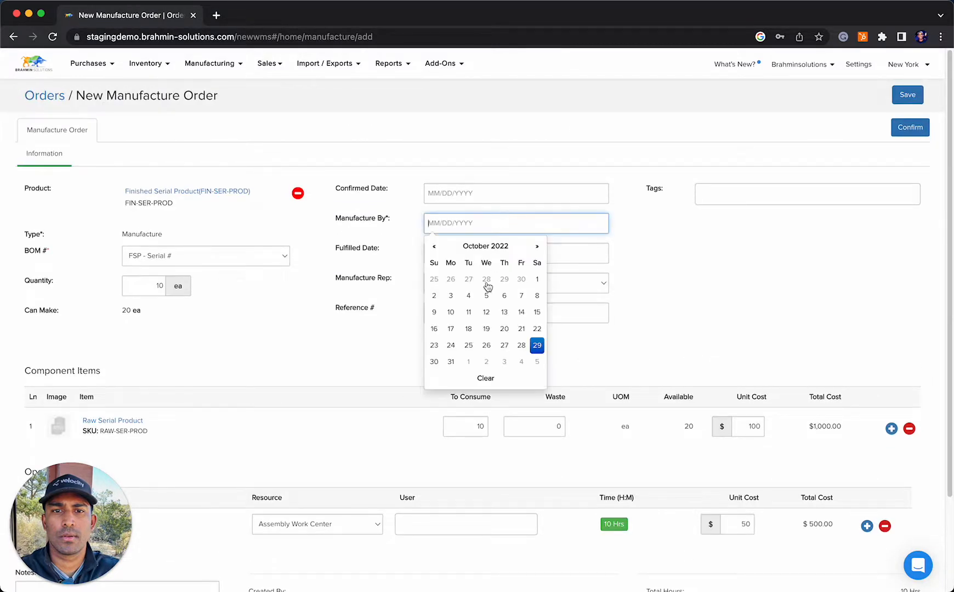
click(538, 346)
click(910, 127)
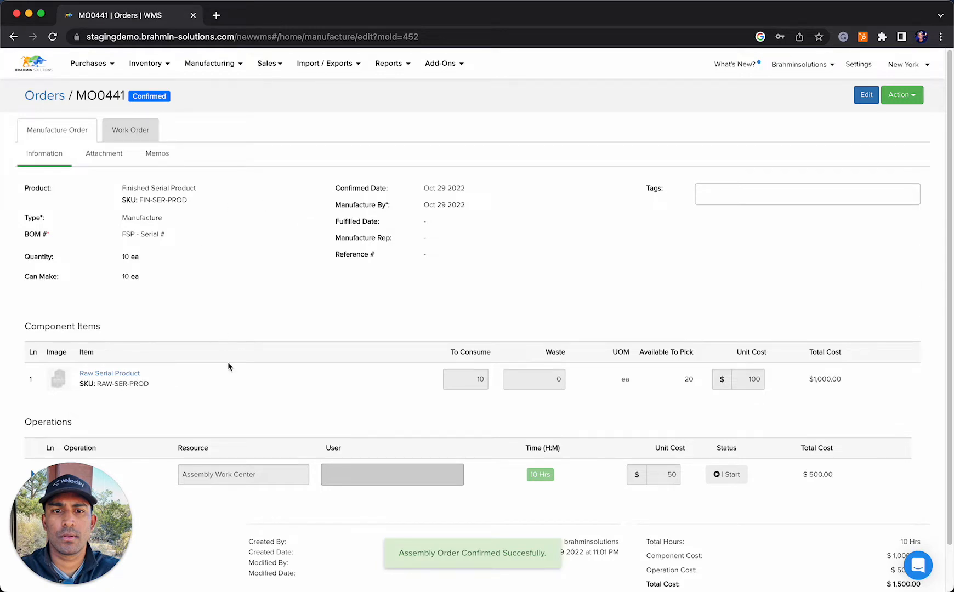
Start the order's work order and set the Raw Serial Product component's location to Storage
click(151, 135)
scroll(299, 220, down, 1)
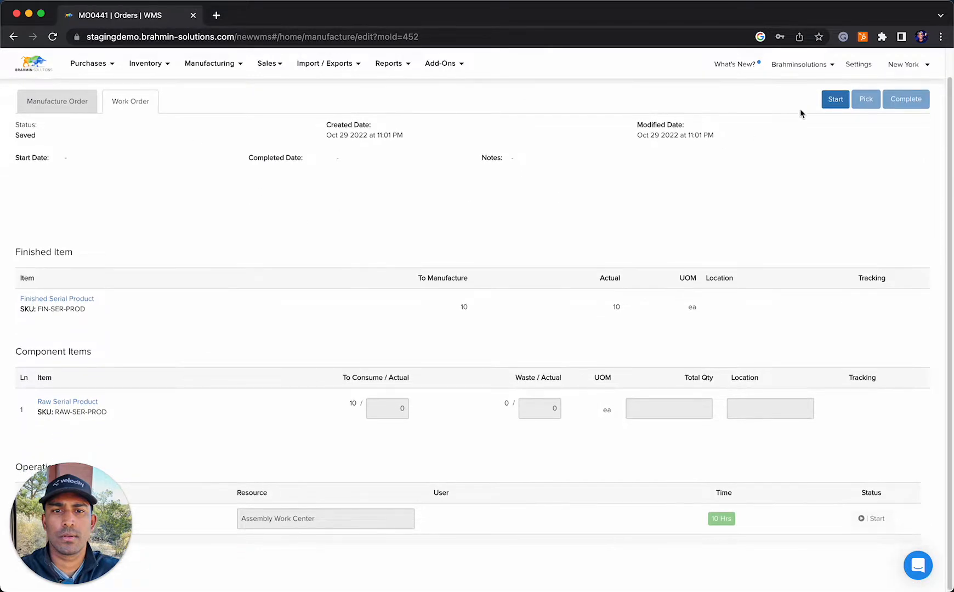
click(834, 101)
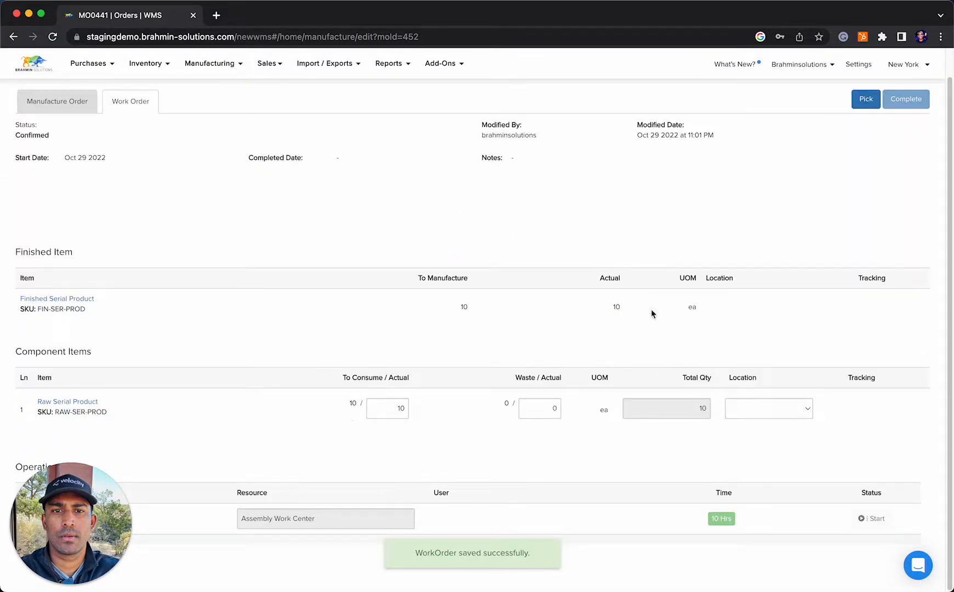
click(783, 409)
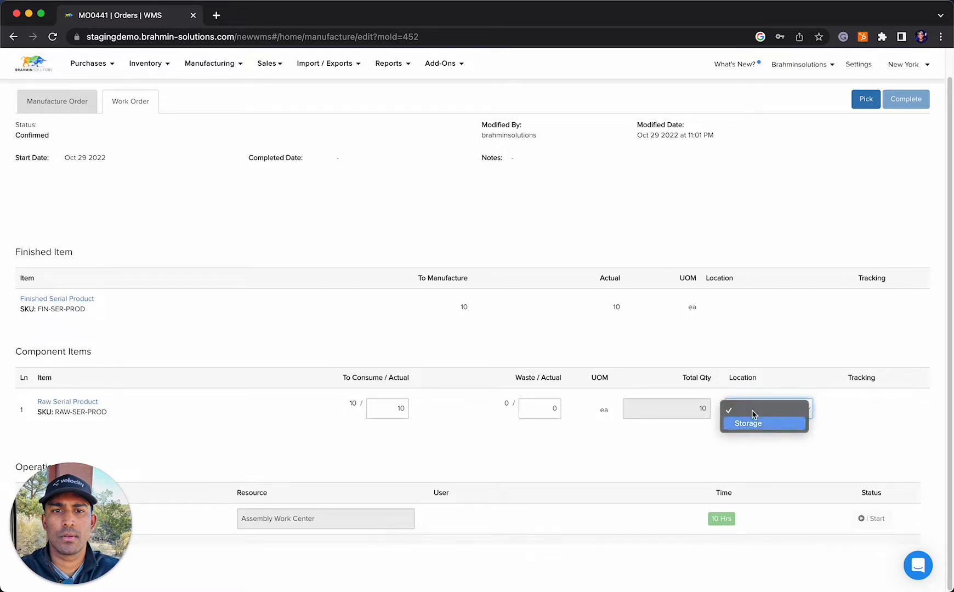
click(752, 422)
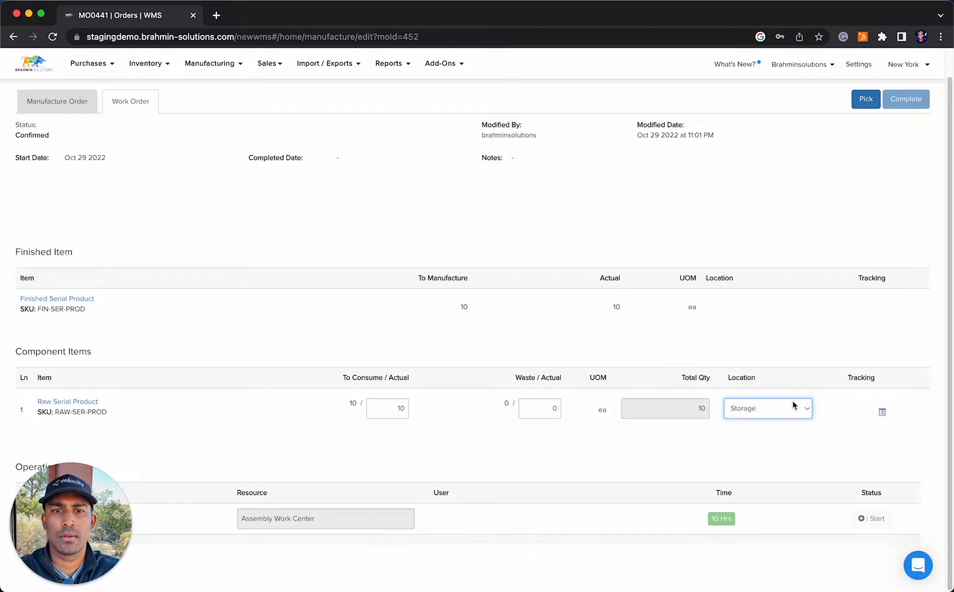
Open the serial number selection for the Raw Serial Product component and select RSP-0001 through RSP-0005
click(881, 411)
scroll(652, 393, down, 5)
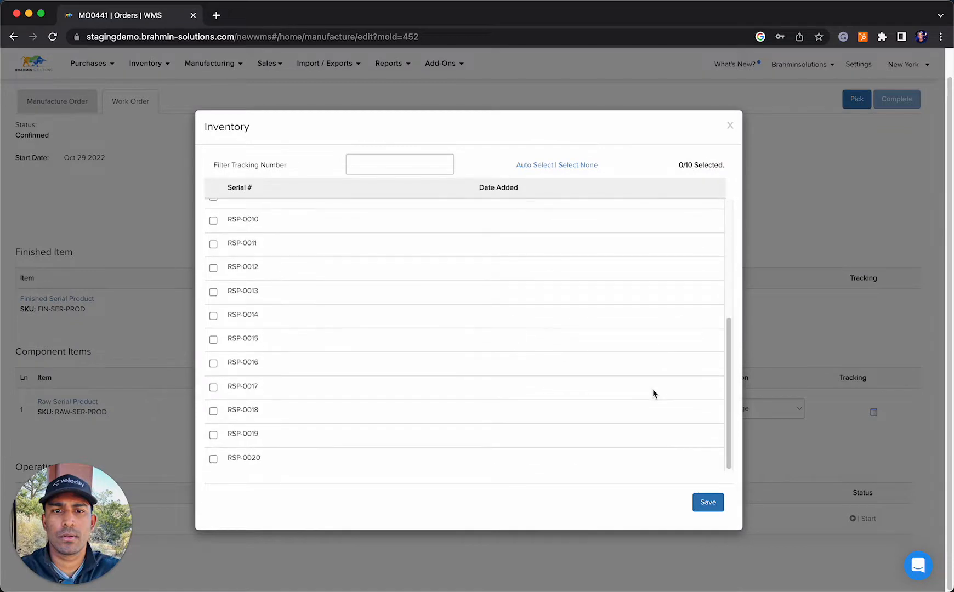
scroll(643, 277, up, 5)
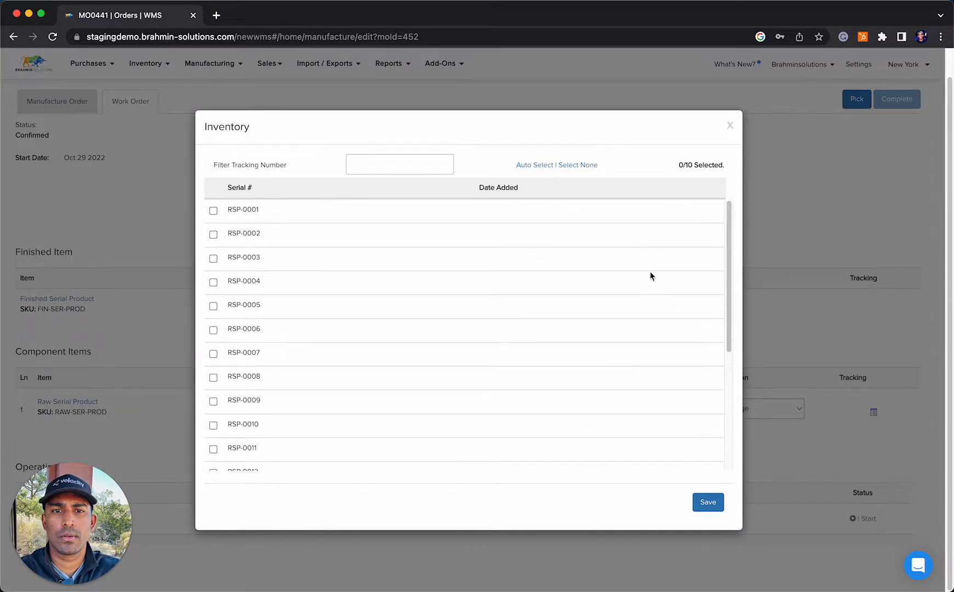
drag(679, 165, 719, 165)
scroll(471, 277, down, 4)
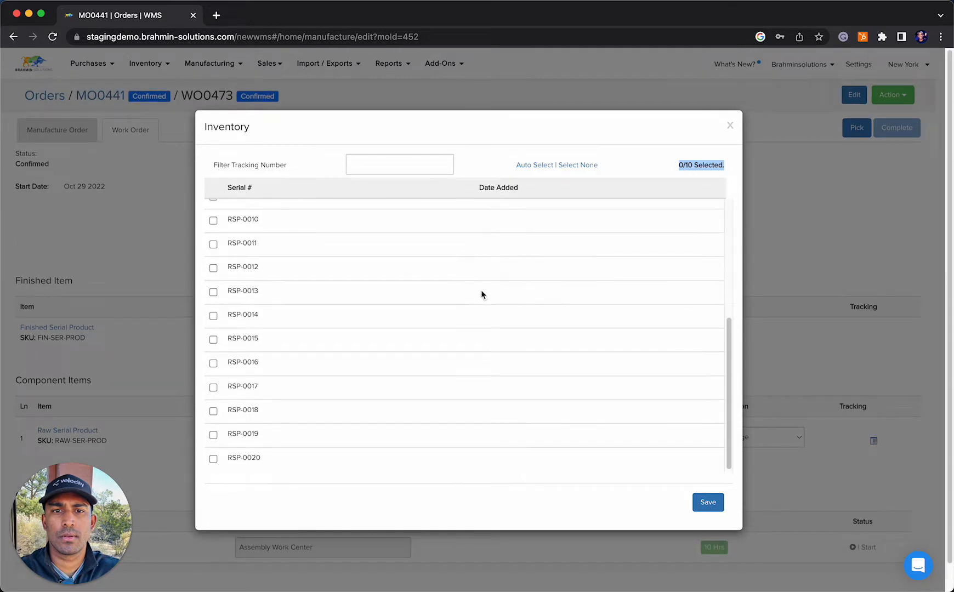
scroll(482, 289, up, 4)
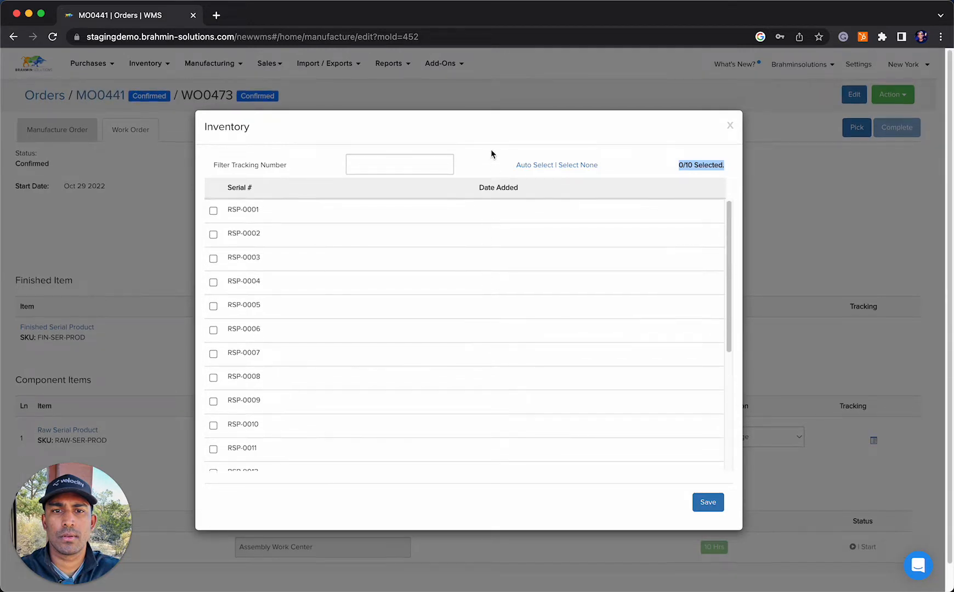
click(213, 211)
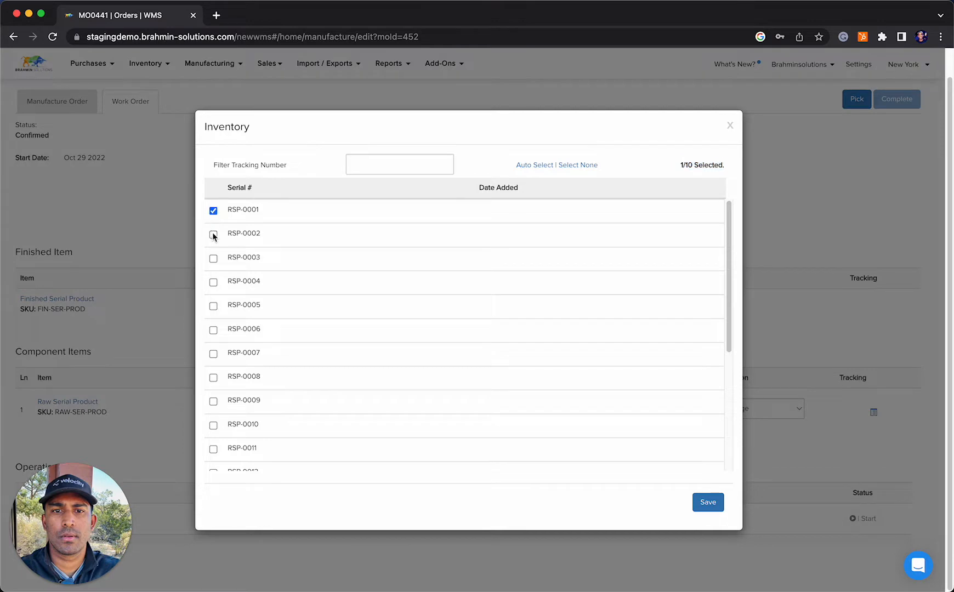
click(213, 235)
click(213, 260)
click(214, 282)
click(214, 307)
Add serial numbers RSP-0016 through RSP-0020 to the component's selection and save it
scroll(288, 307, down, 5)
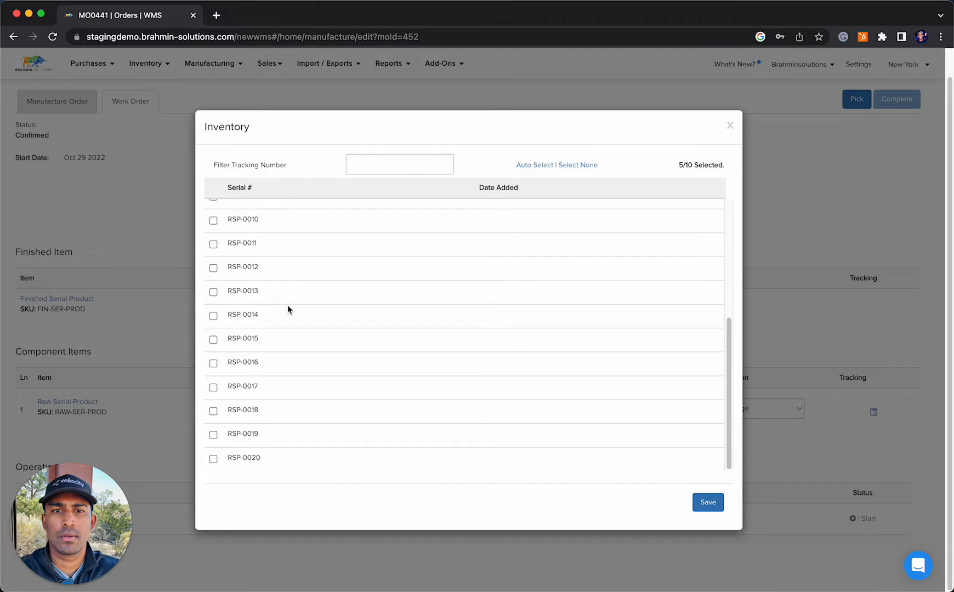
click(213, 458)
click(214, 434)
click(214, 411)
click(214, 388)
click(214, 364)
click(704, 511)
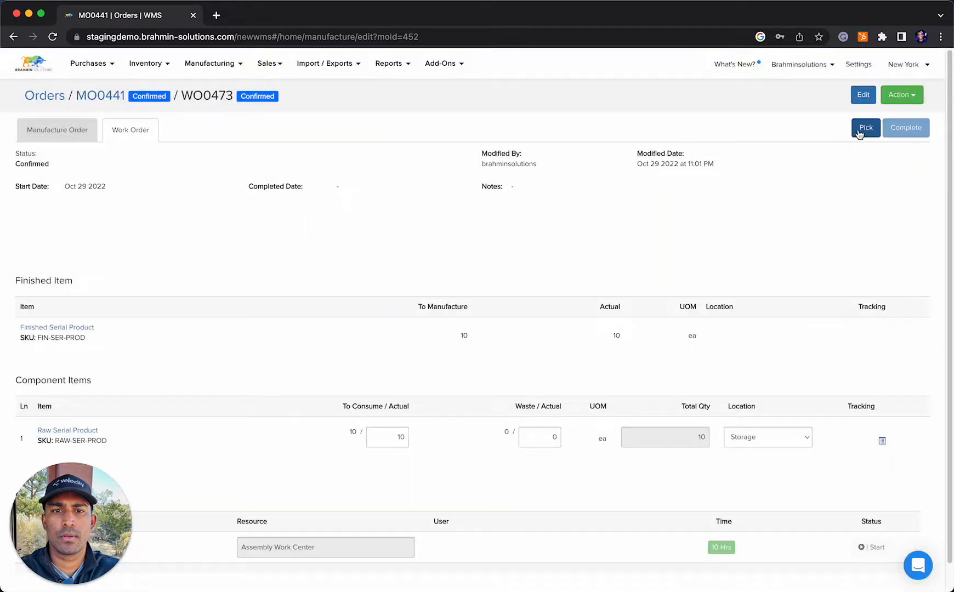
Pick the Raw Serial Product components for the work order
click(859, 132)
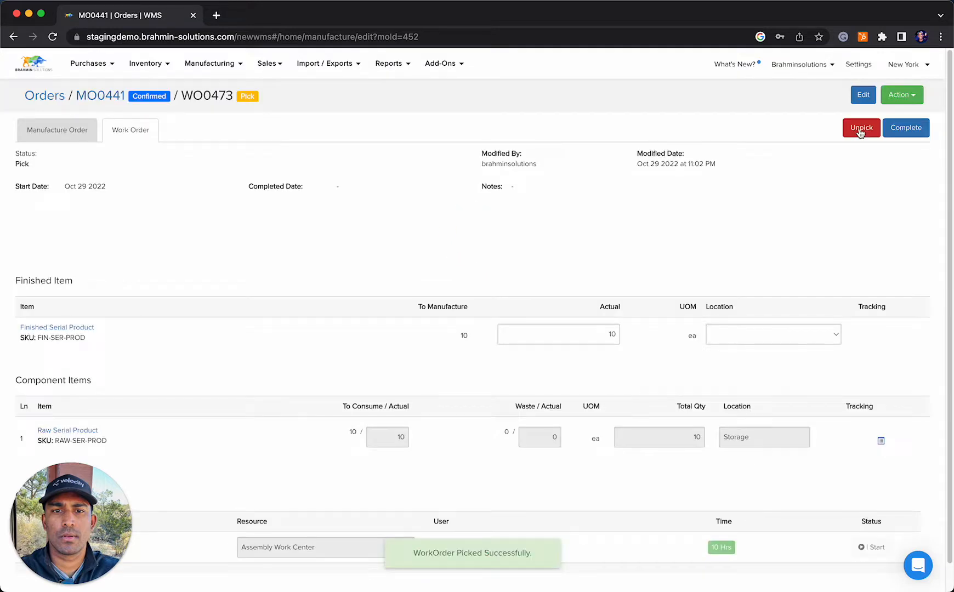
click(773, 333)
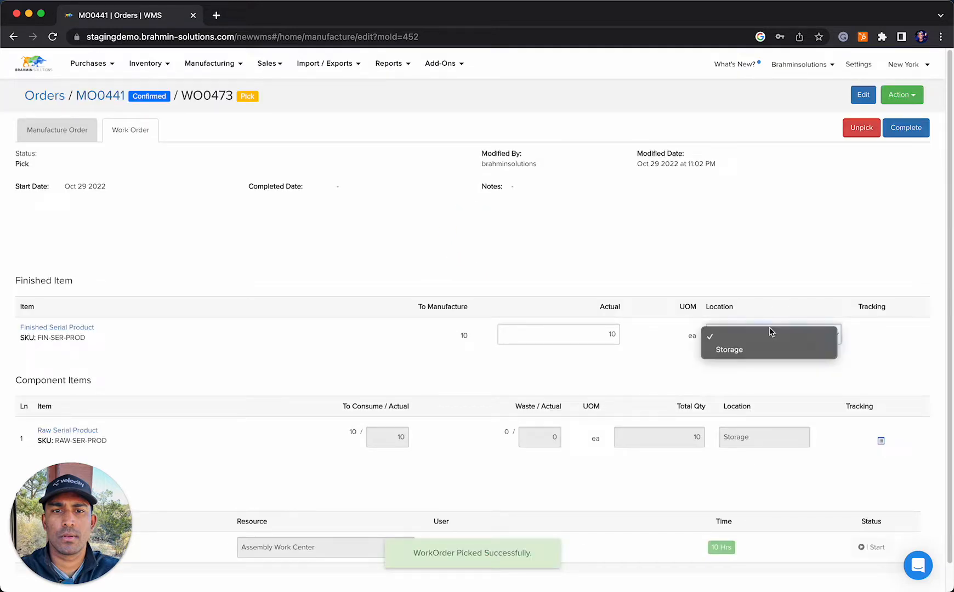
click(720, 272)
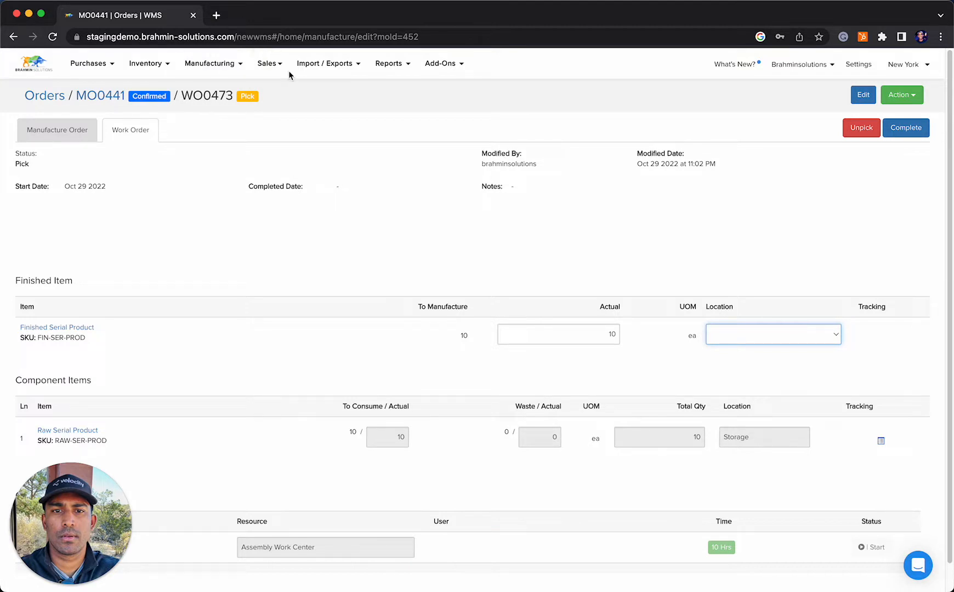
Open the Serial Number Report in a separate browser tab and examine the transaction history of RSP-0001
click(376, 73)
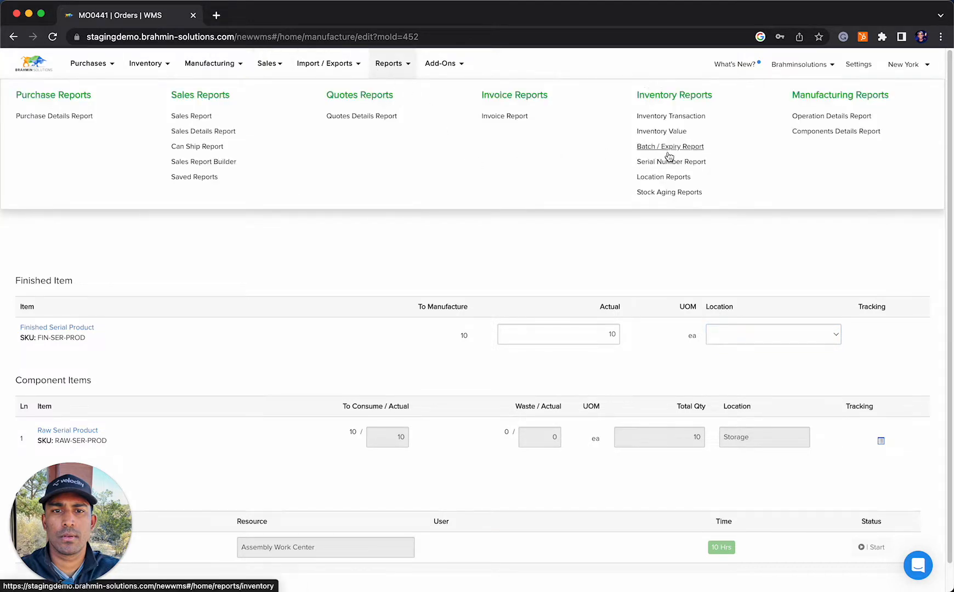
right_click(677, 162)
click(696, 165)
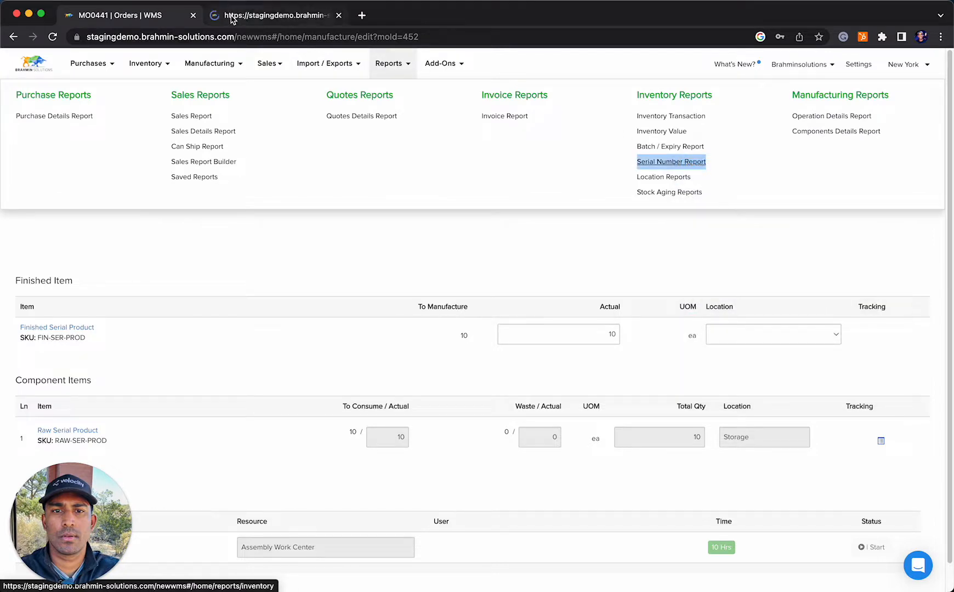
click(232, 17)
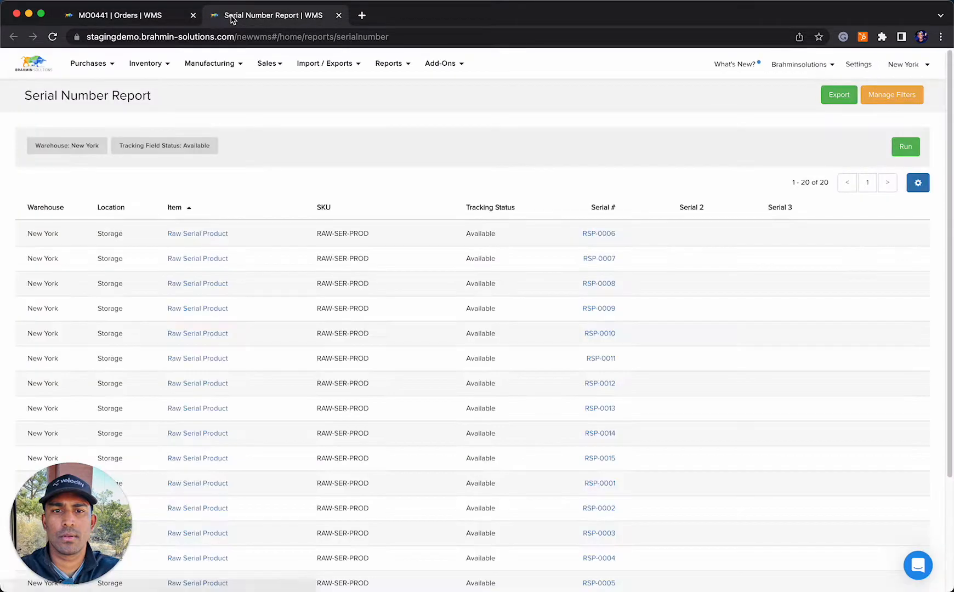
scroll(421, 240, down, 1)
scroll(420, 240, down, 5)
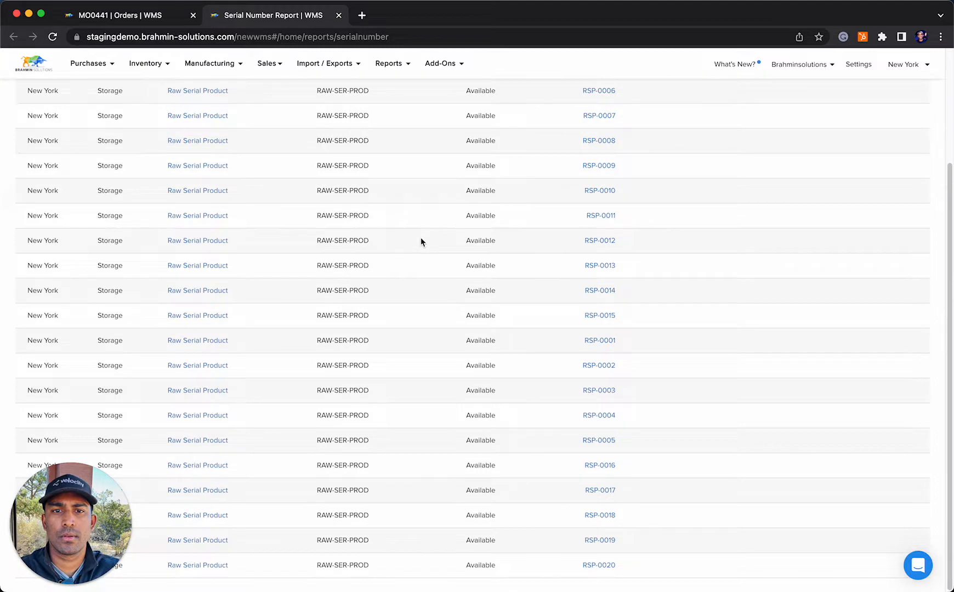
scroll(420, 238, up, 6)
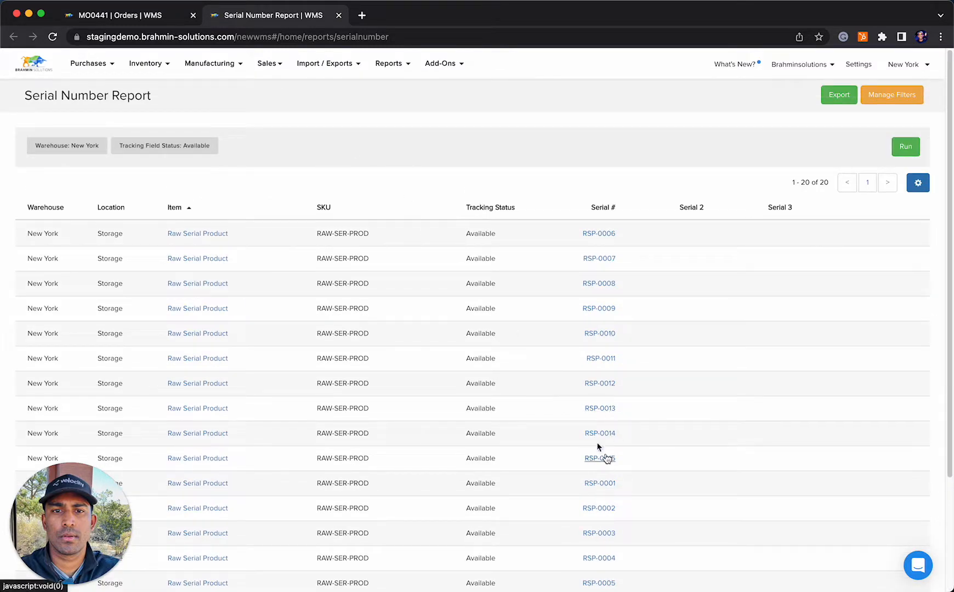
click(603, 478)
click(599, 483)
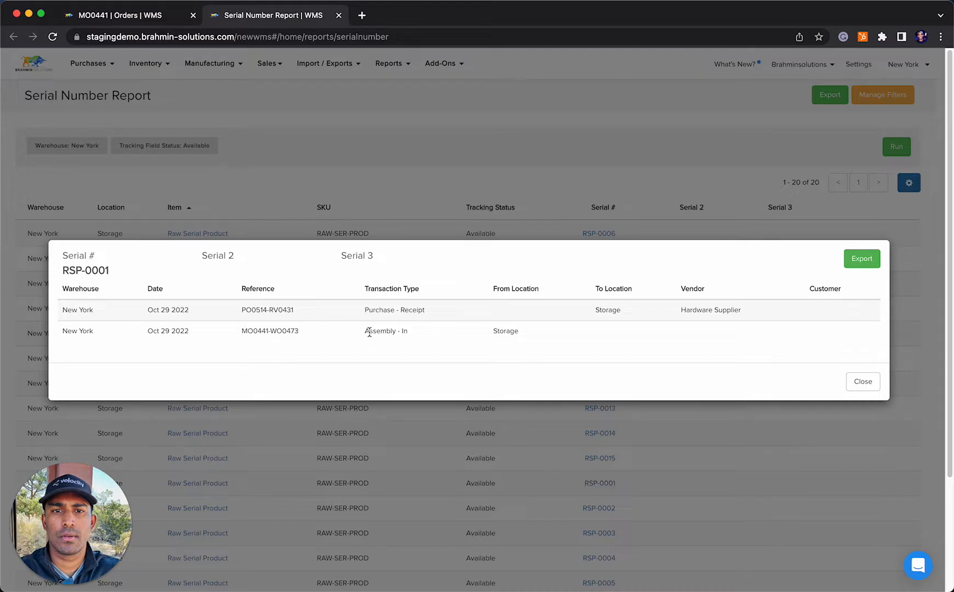
drag(362, 332, 536, 336)
click(863, 381)
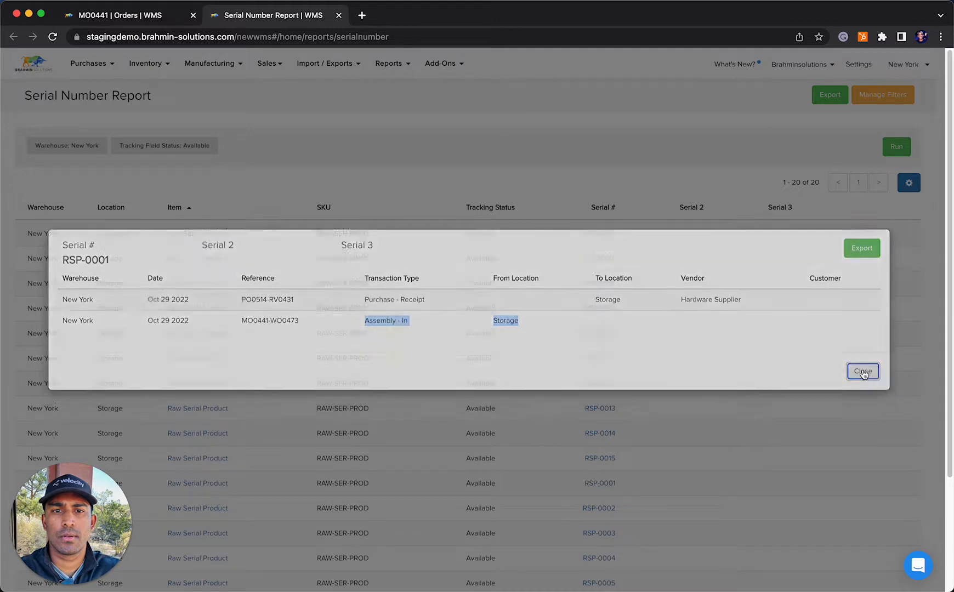
Compare the transaction histories of RSP-0006 and RSP-0020 in the Serial Number Report
click(608, 235)
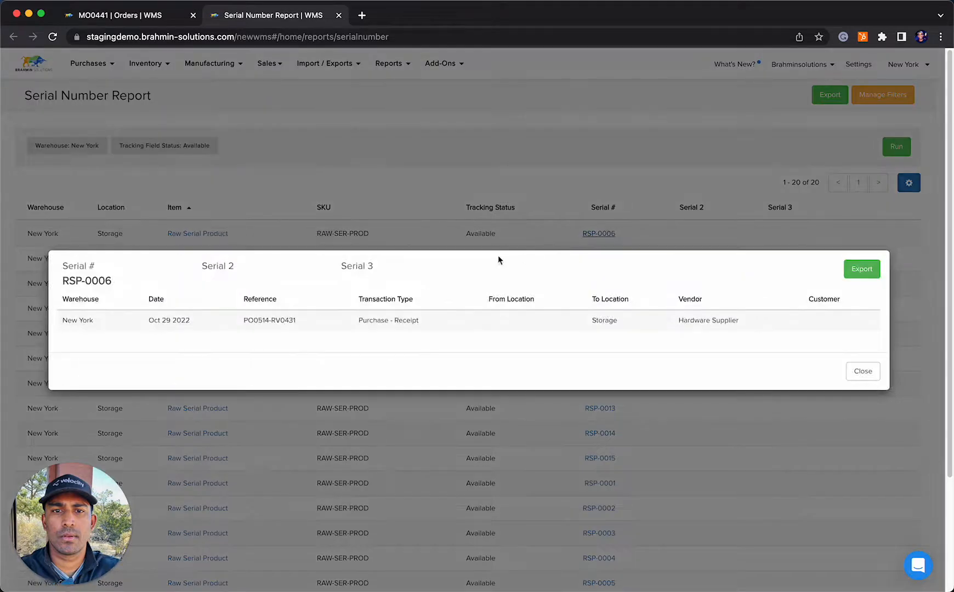
click(861, 372)
scroll(673, 464, down, 3)
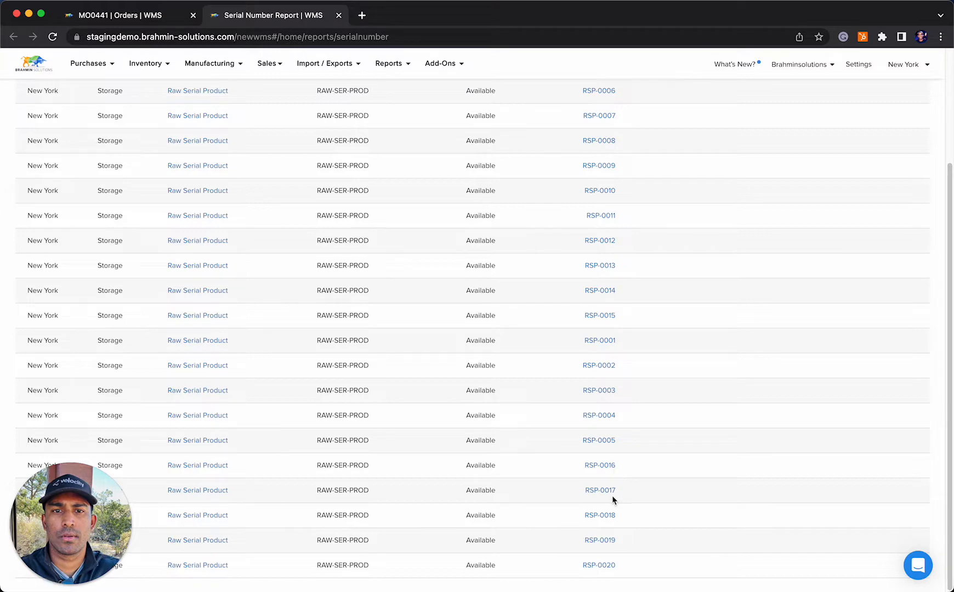
click(602, 570)
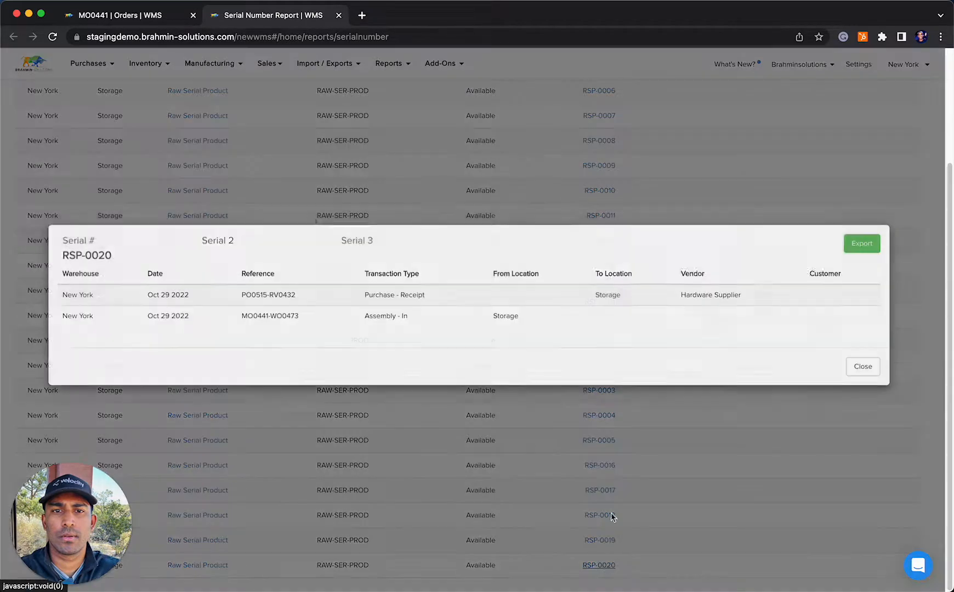
drag(239, 332, 544, 333)
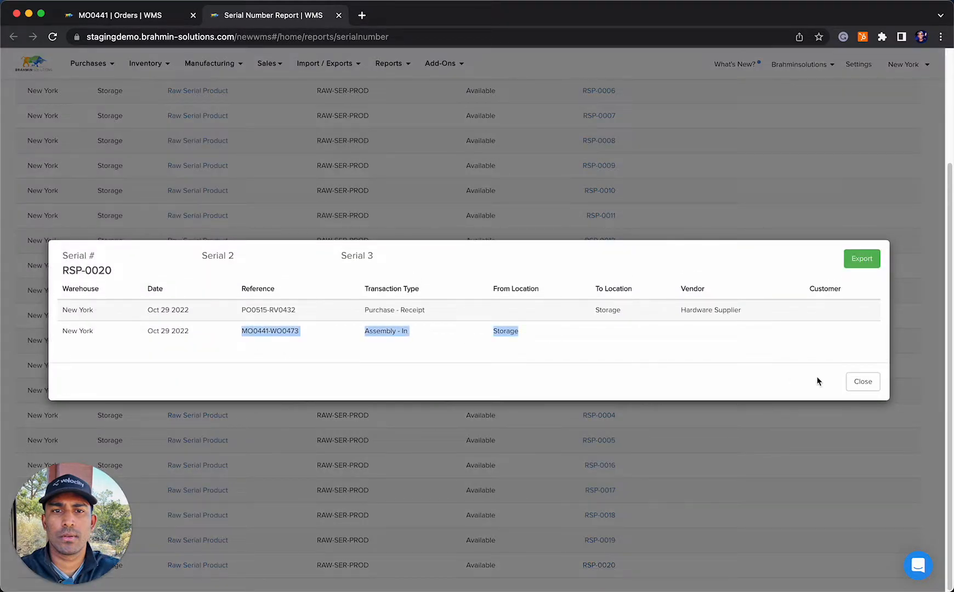
click(875, 385)
scroll(328, 148, up, 3)
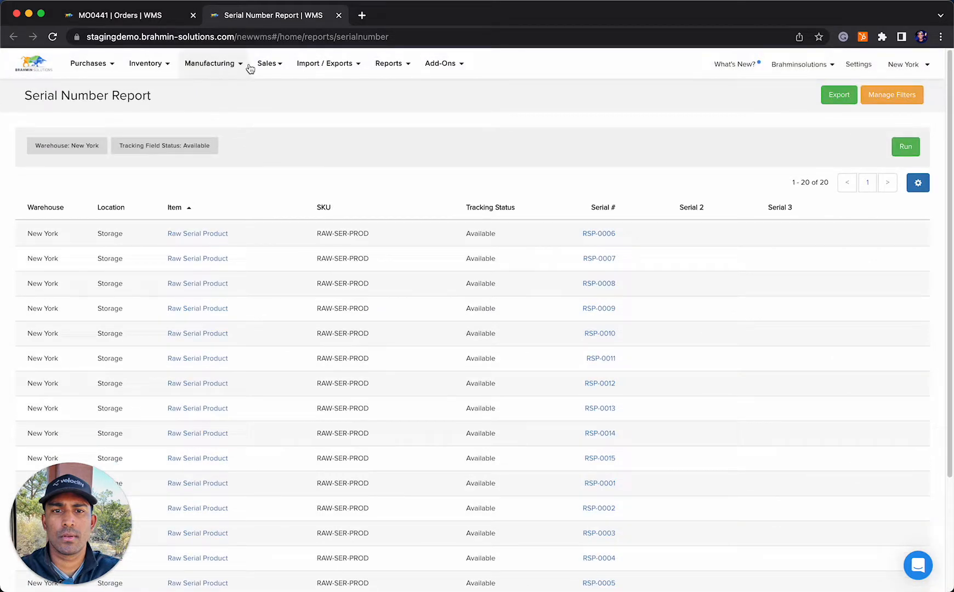
scroll(515, 466, down, 3)
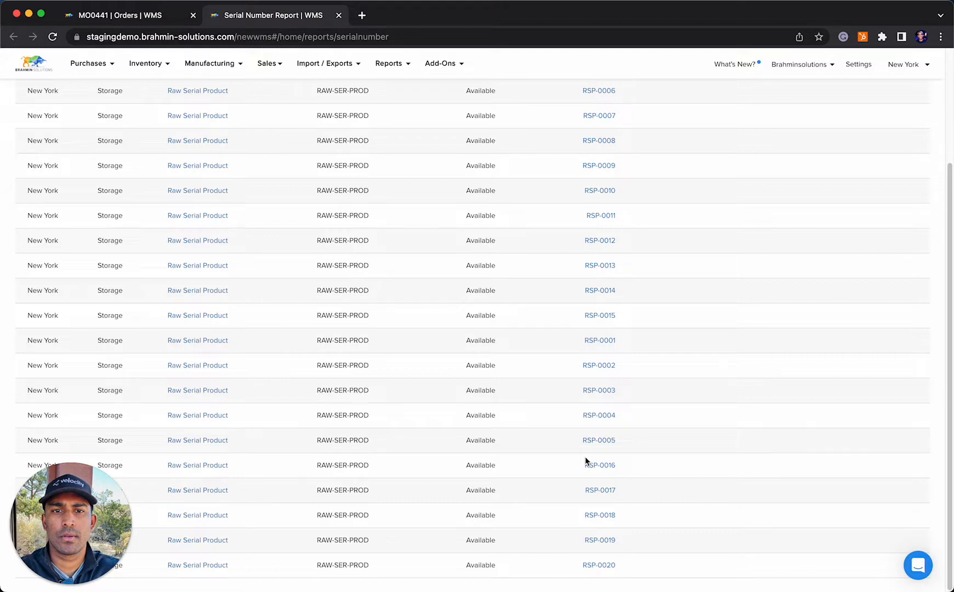
scroll(565, 395, up, 3)
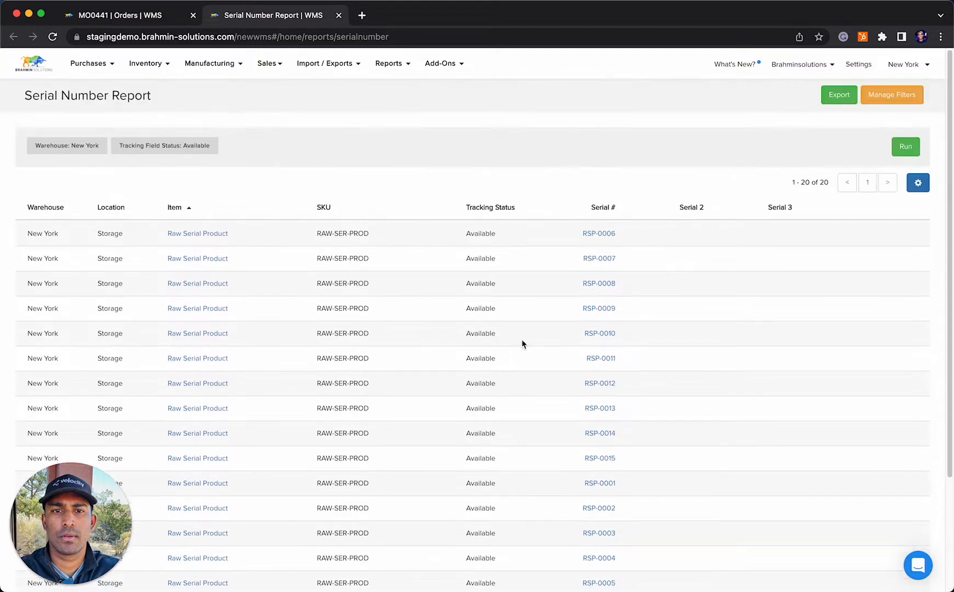
Open the work order of the open Finished Serial Product manufacture order and set the finished item's location to Storage
click(229, 72)
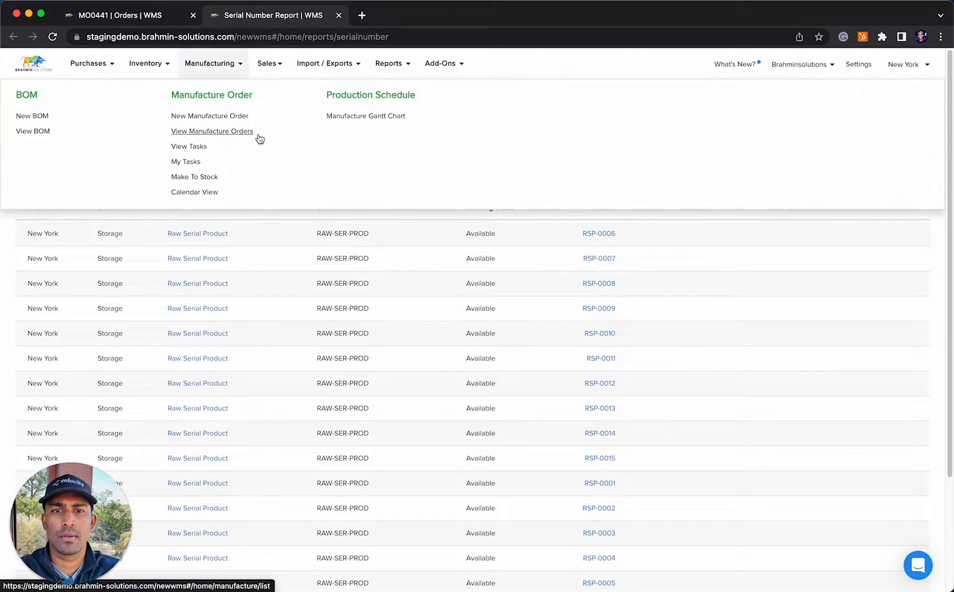
click(227, 134)
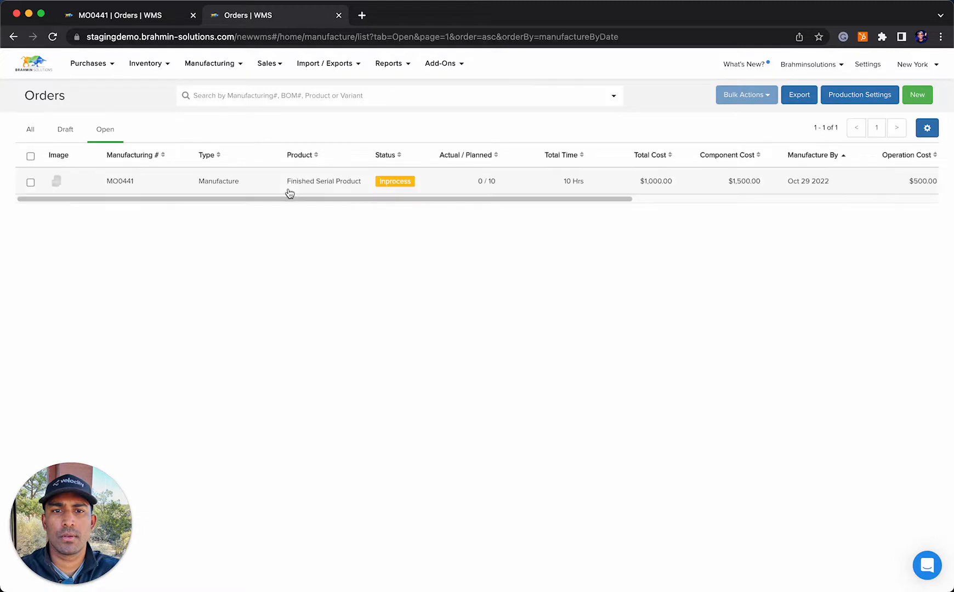
click(288, 185)
click(154, 132)
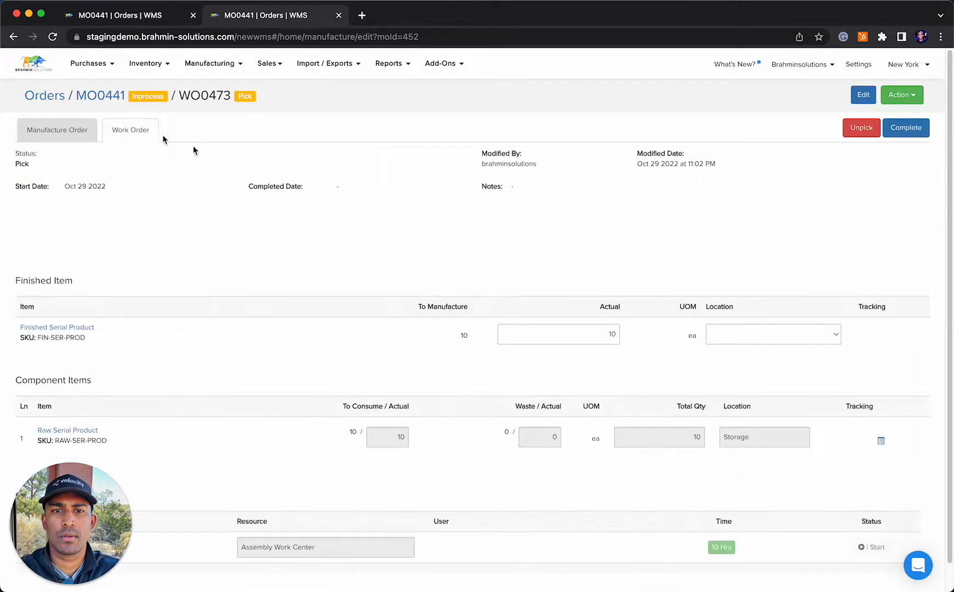
click(751, 338)
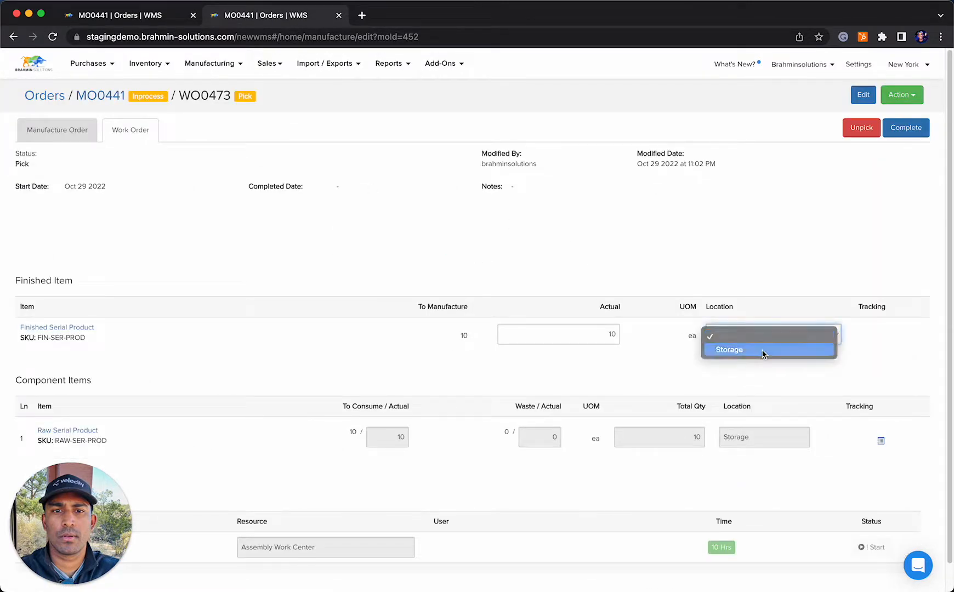
click(758, 351)
Auto-generate the finished item's serial numbers starting from FSP-0001, save them, and complete the work order
click(862, 336)
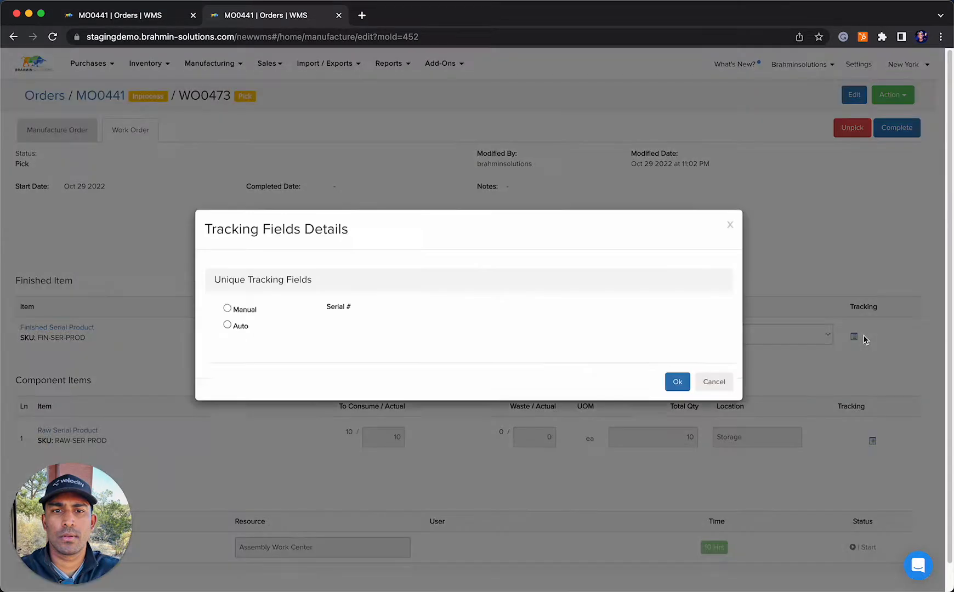
click(227, 341)
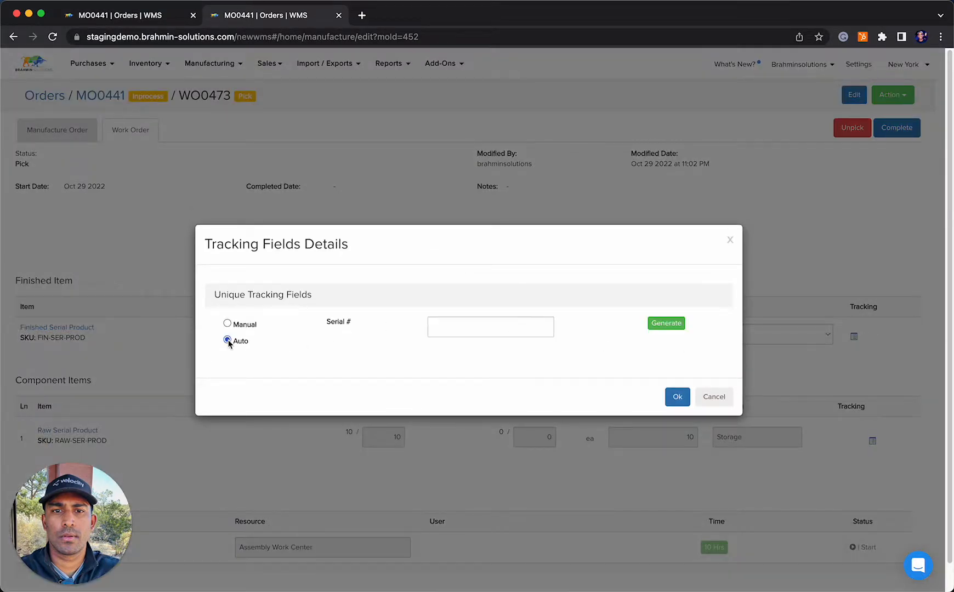
click(454, 330)
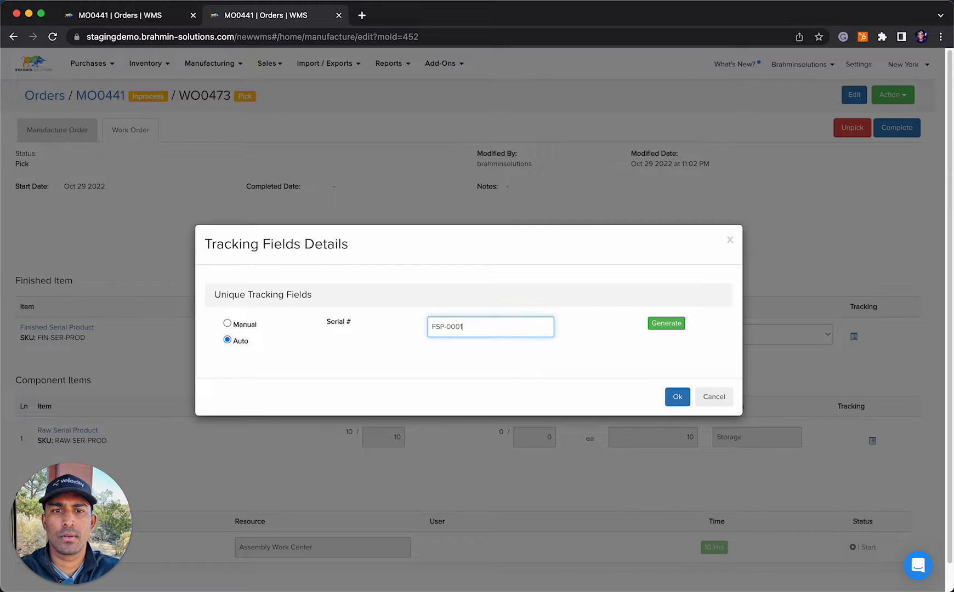
click(666, 325)
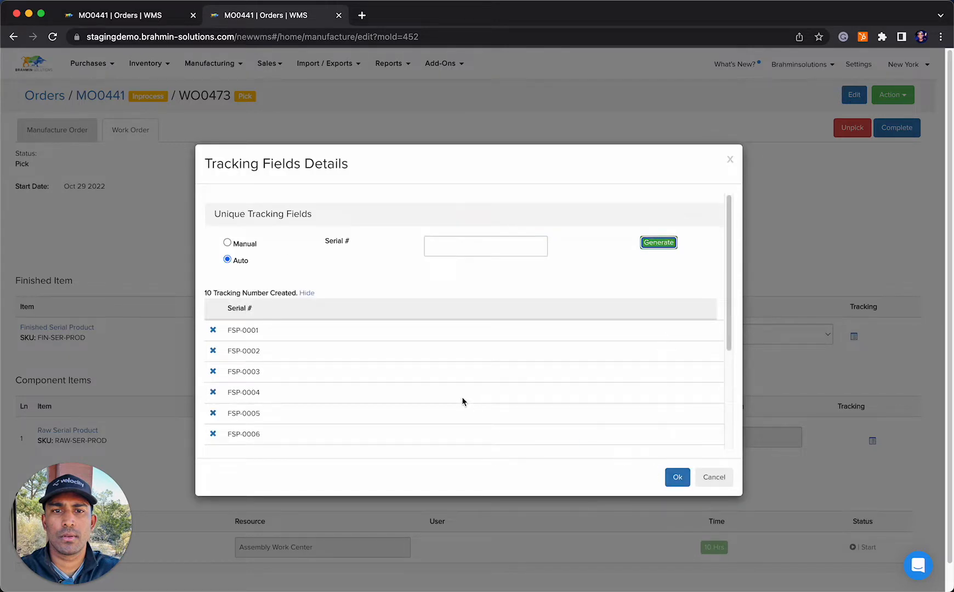
scroll(463, 396, down, 5)
scroll(603, 475, up, 5)
click(677, 477)
click(907, 128)
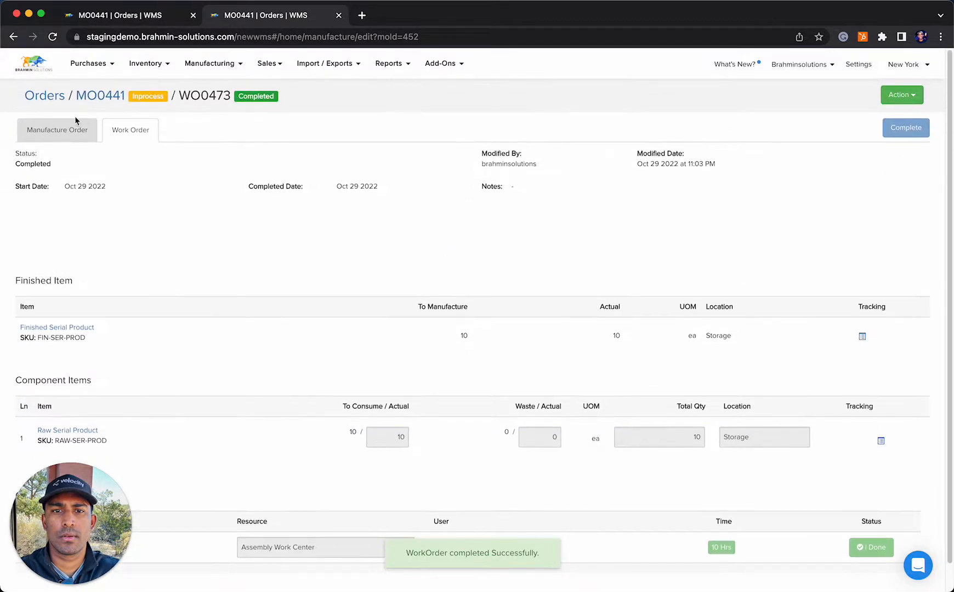
Reopen the Finished Serial Product manufacture order from the list of all orders and review the component serials on its work order
click(44, 96)
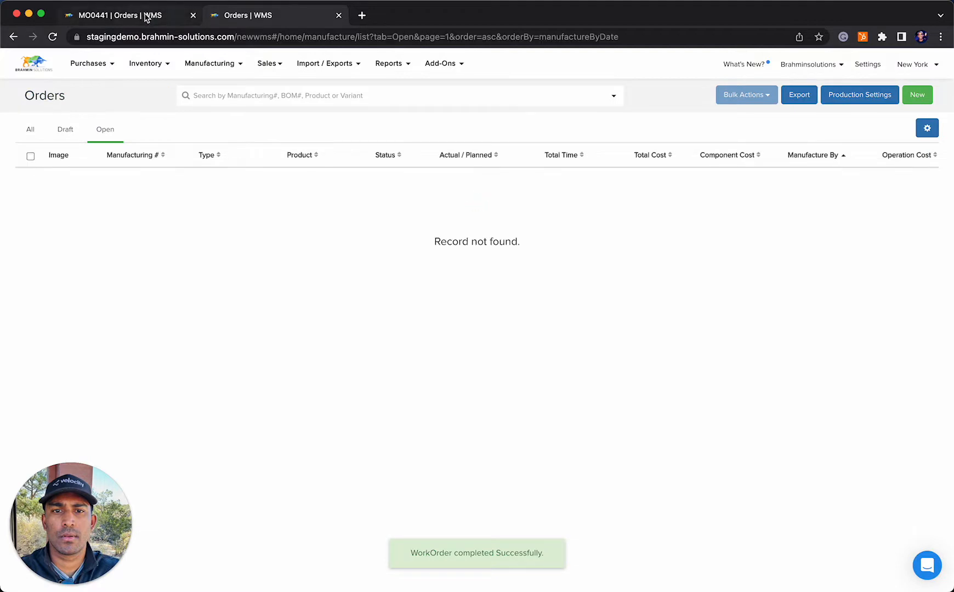
click(31, 130)
click(209, 187)
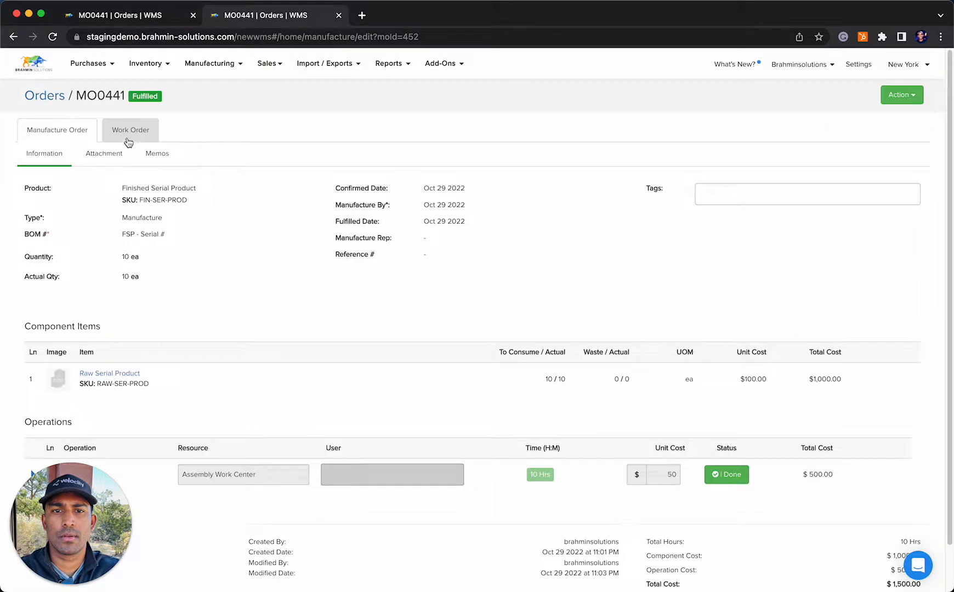
click(129, 141)
click(877, 442)
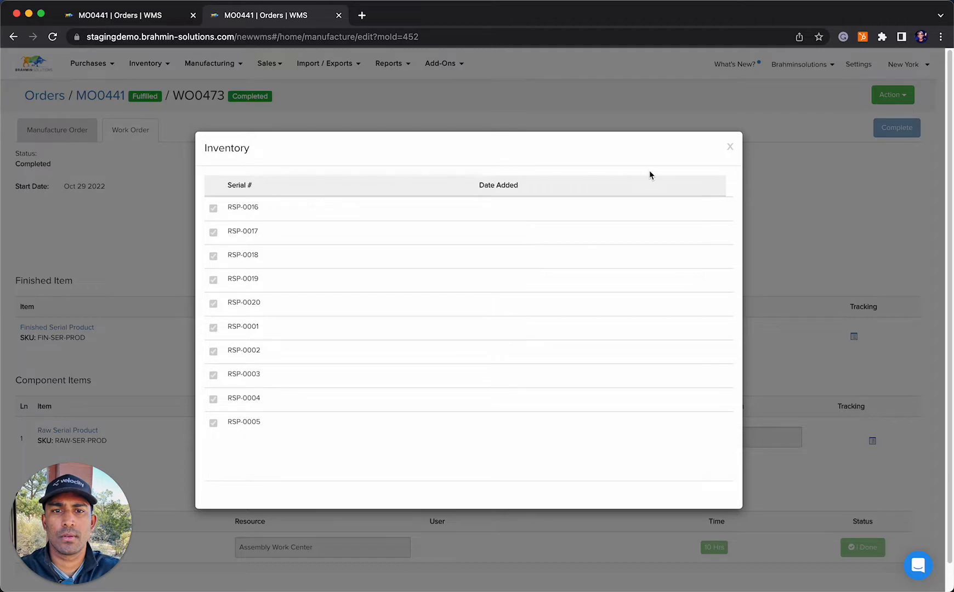
click(729, 147)
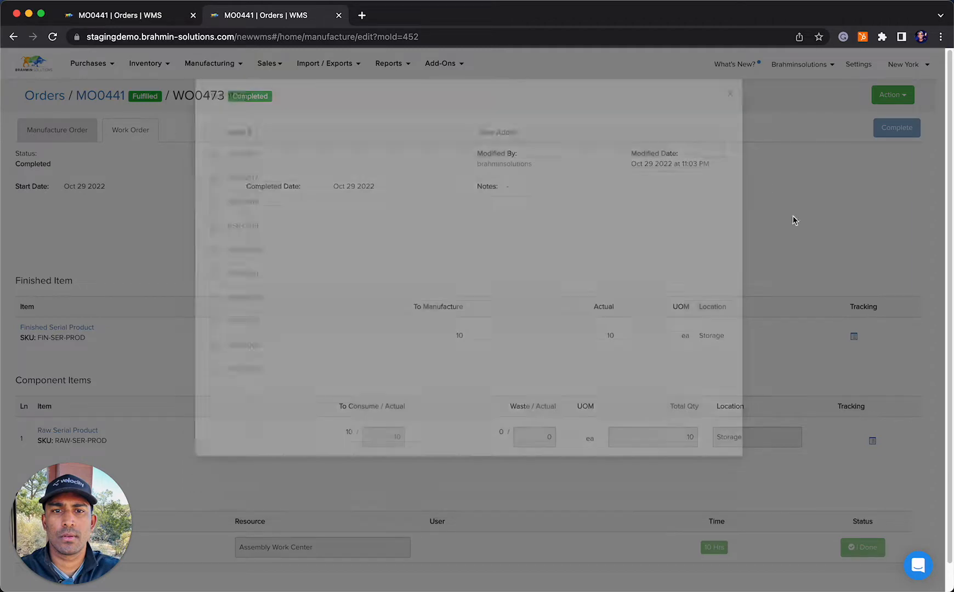
Review the serial numbers created for the finished item on the work order
click(854, 336)
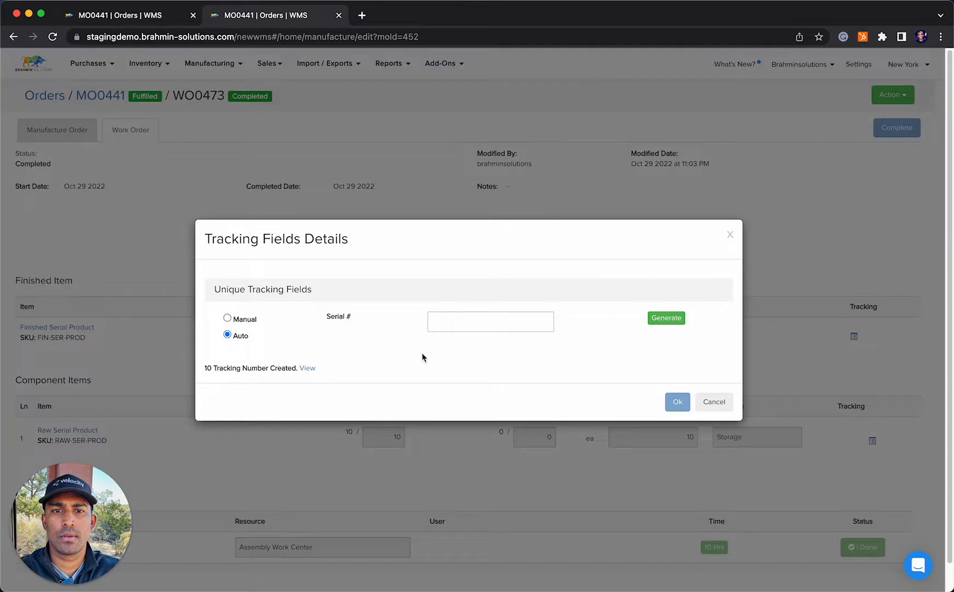
click(308, 367)
scroll(419, 356, down, 5)
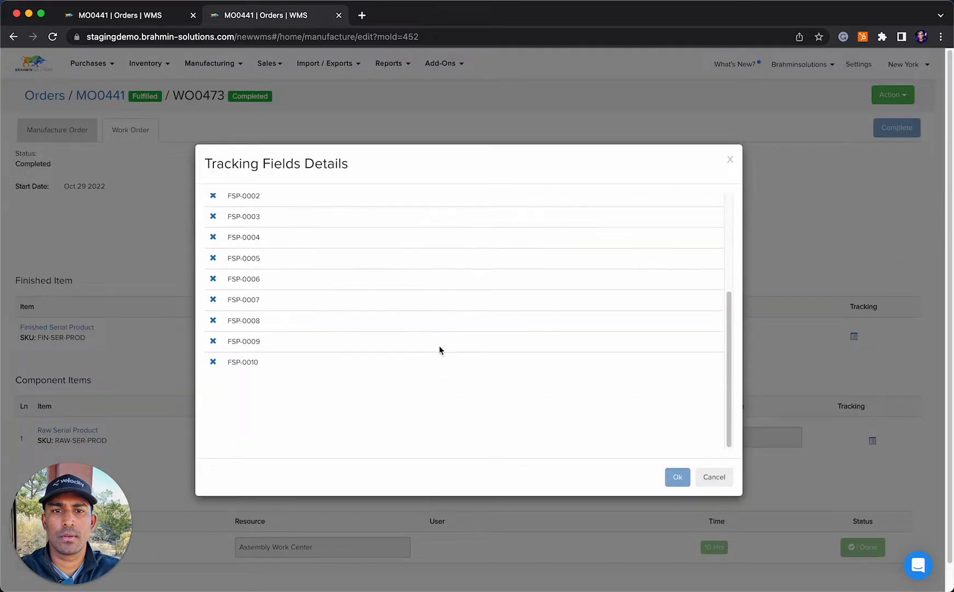
scroll(439, 350, down, 1)
click(715, 477)
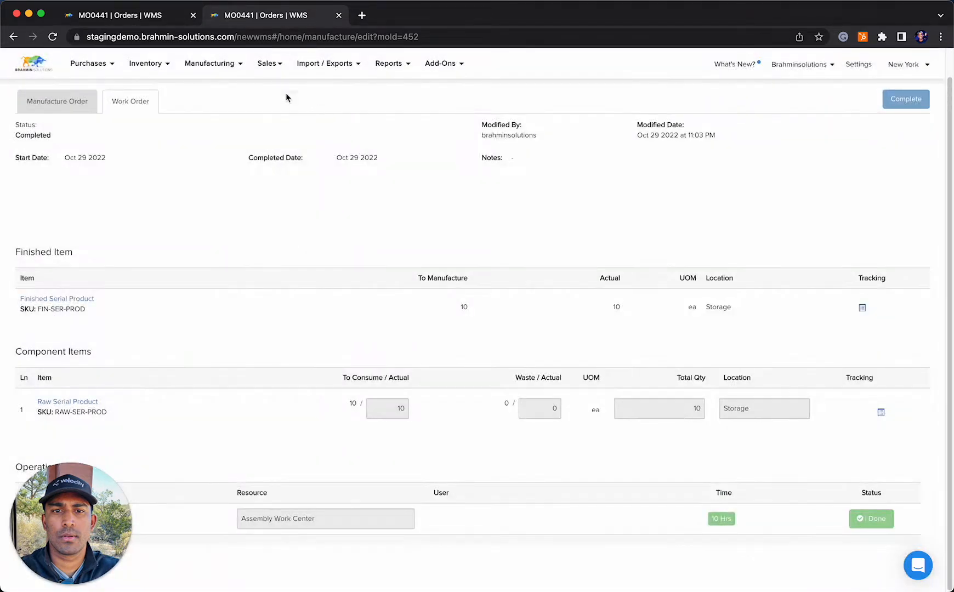
Run the Serial Number Report and examine the transaction history of FSP-0001
click(403, 71)
click(672, 164)
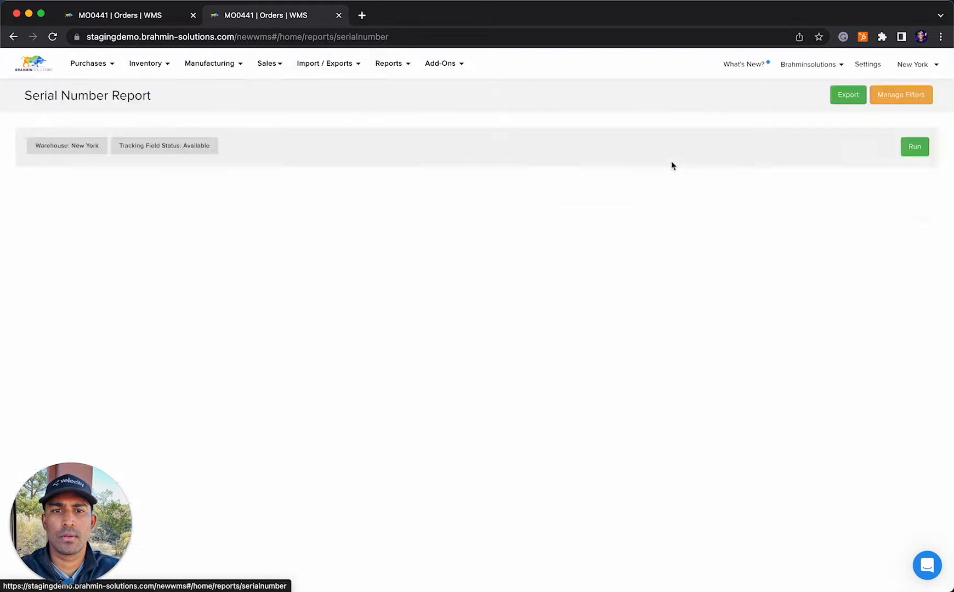
scroll(707, 189, down, 5)
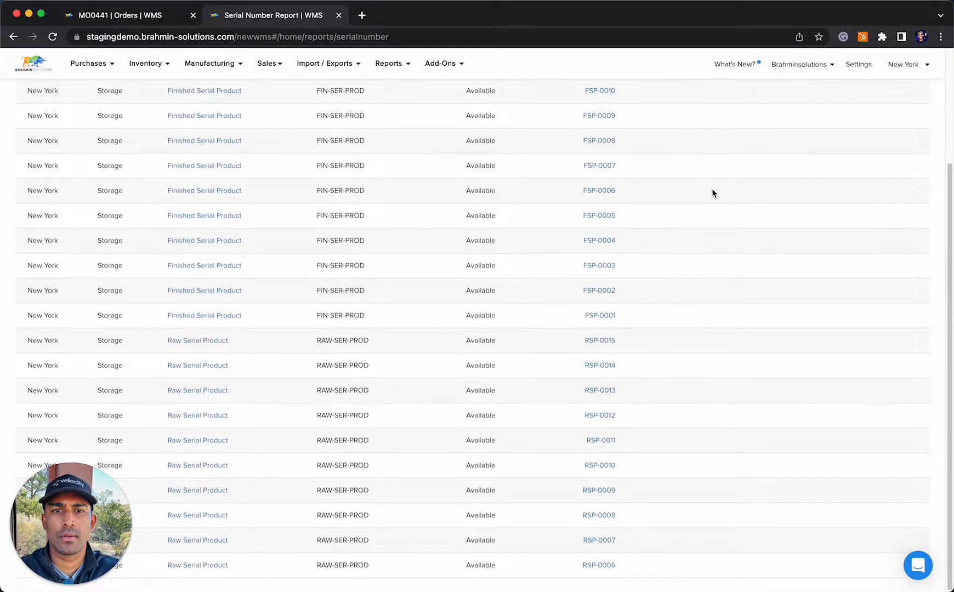
scroll(716, 194, up, 3)
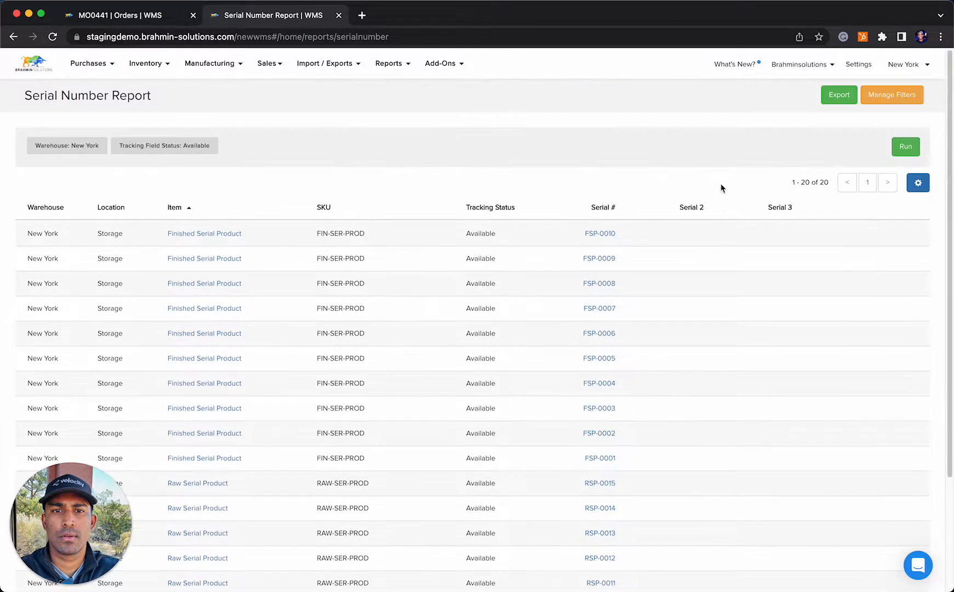
click(908, 145)
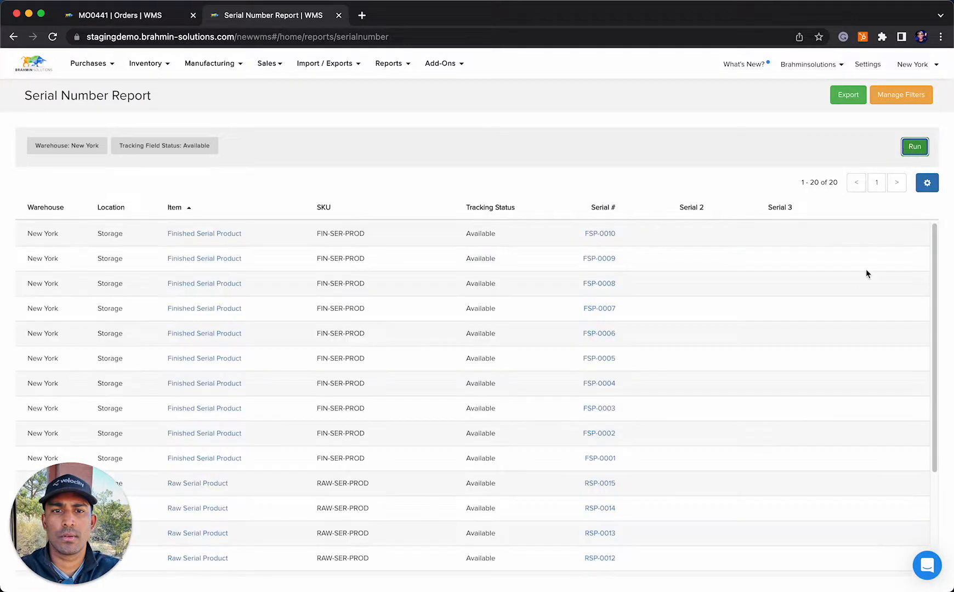
click(607, 459)
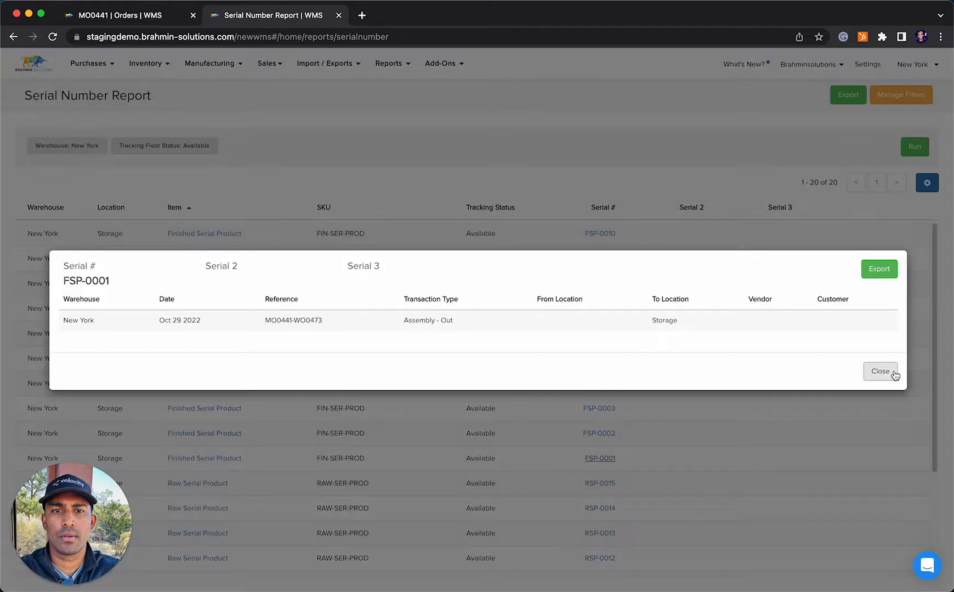
click(892, 376)
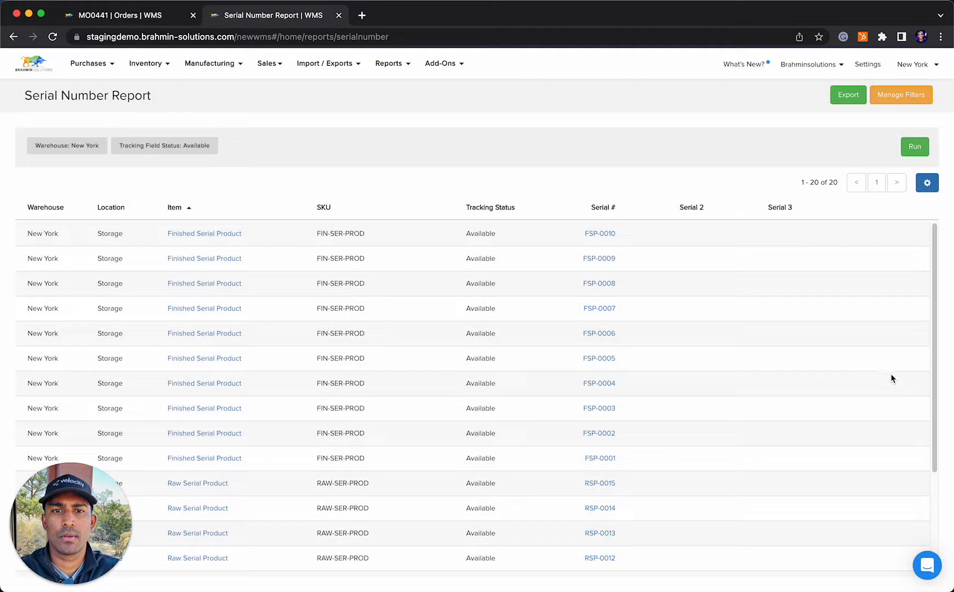
Filter the Serial Number Report by tracking field status Unavailable and run it
scroll(836, 380, down, 5)
scroll(837, 378, up, 5)
click(914, 96)
click(540, 162)
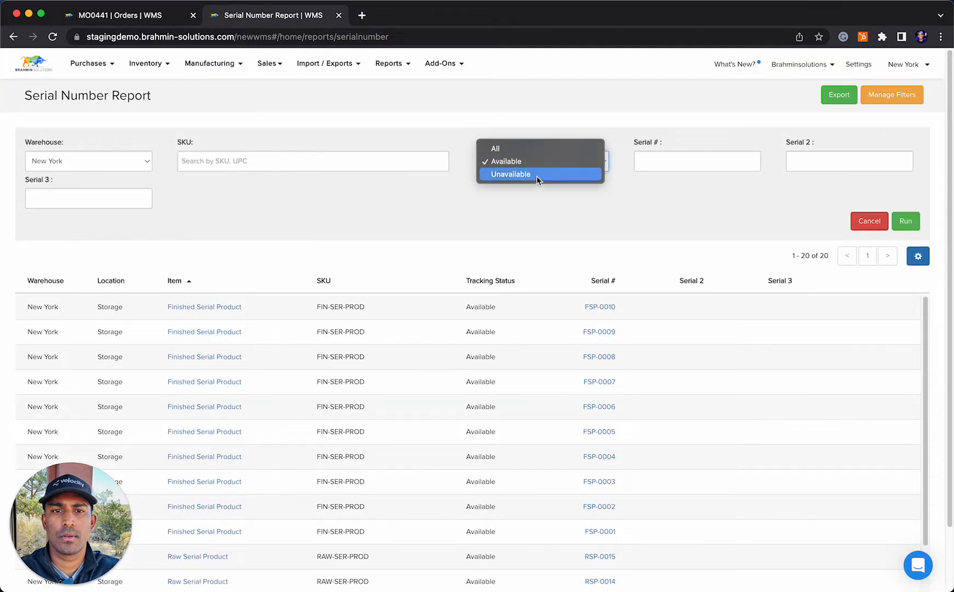
click(539, 178)
click(910, 222)
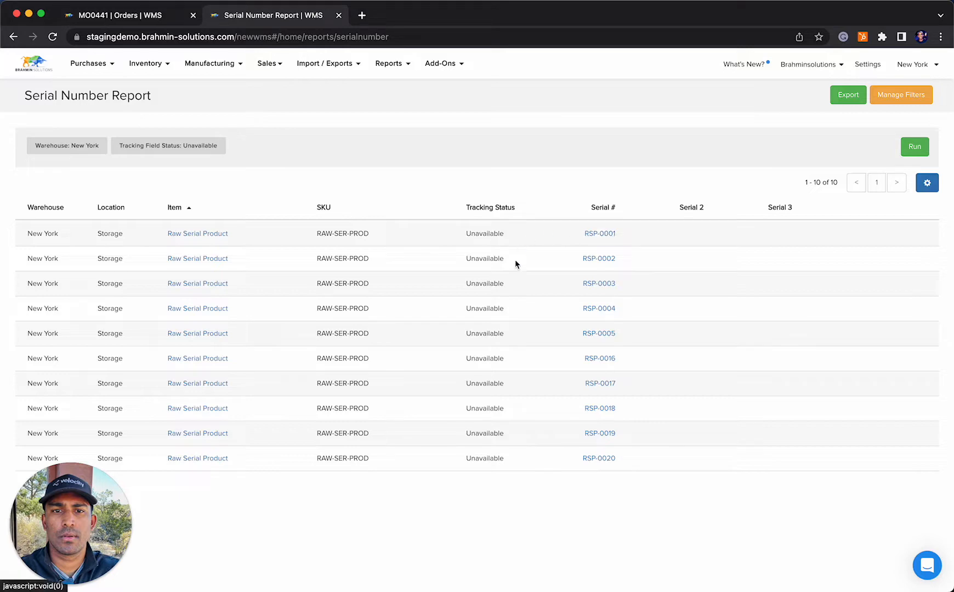
Examine the transaction history of RSP-0001, including its assembly transaction
click(610, 235)
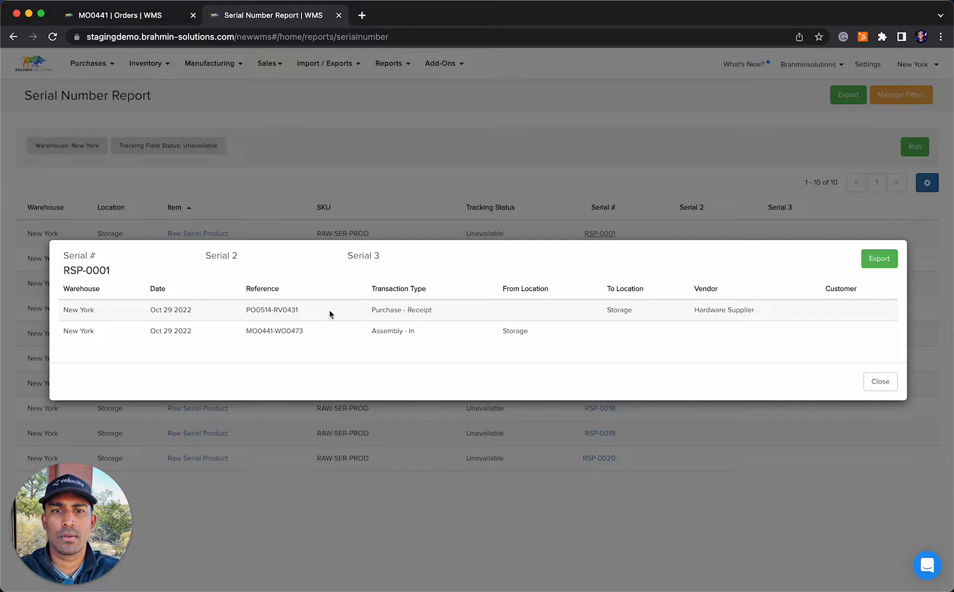
drag(352, 332, 551, 328)
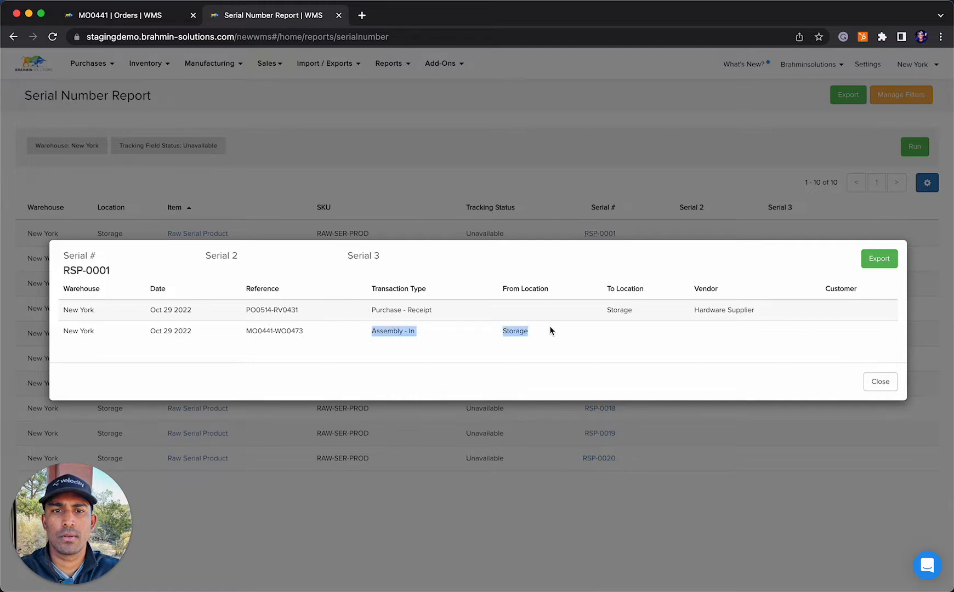
click(879, 381)
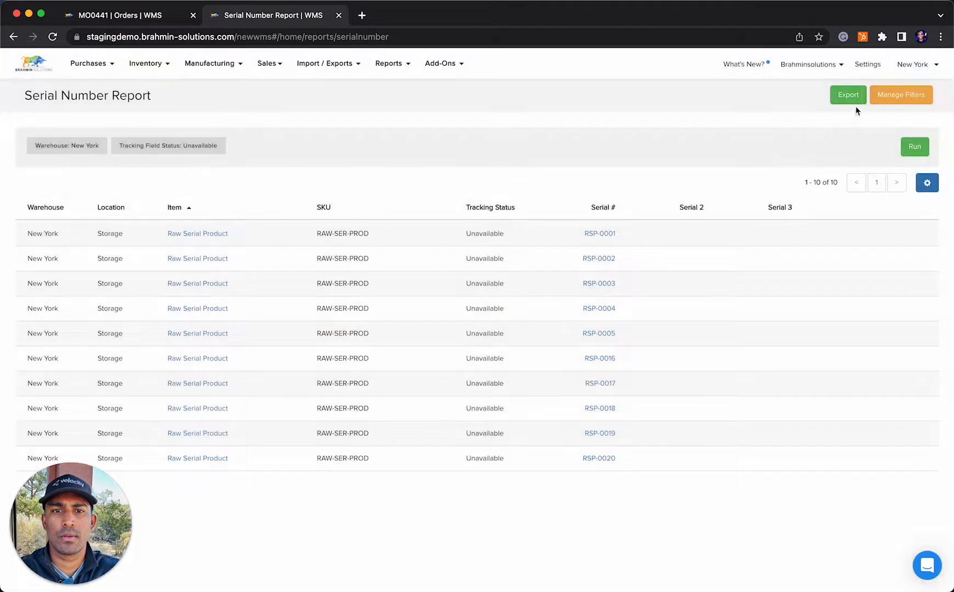
Rerun the Serial Number Report with tracking field status Available and review the listed finished and raw product serials
click(897, 98)
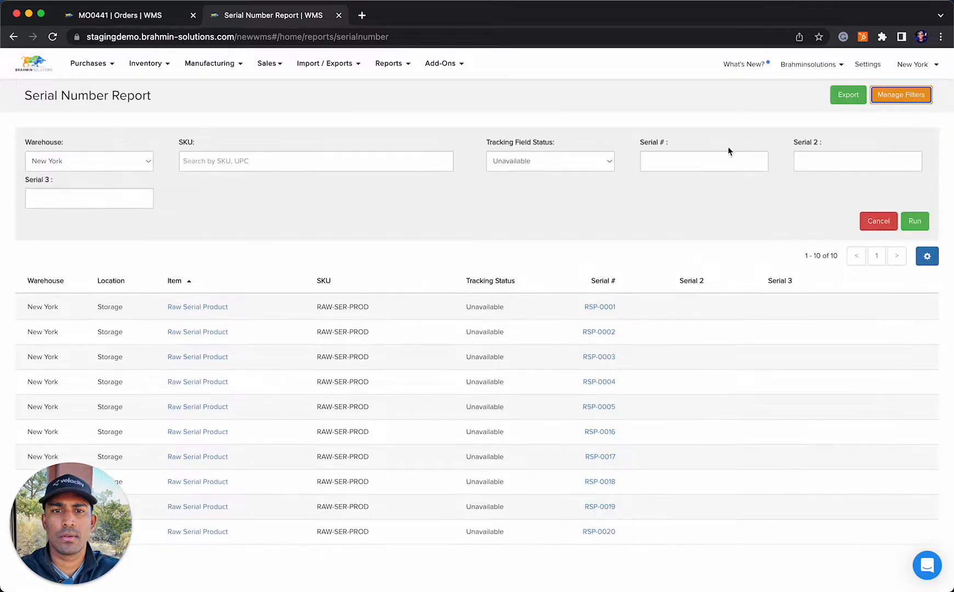
click(524, 166)
click(522, 151)
click(914, 221)
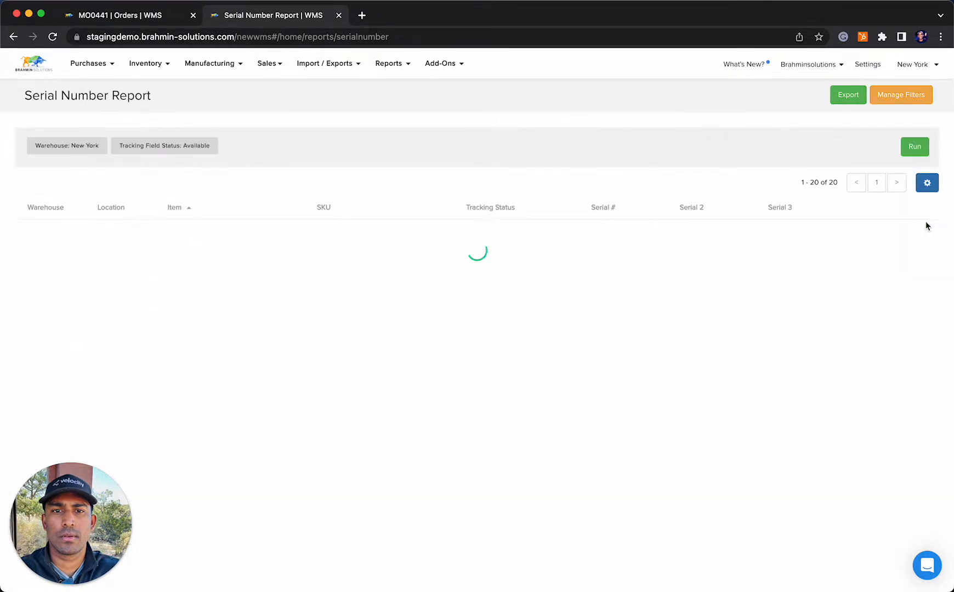
scroll(293, 492, down, 3)
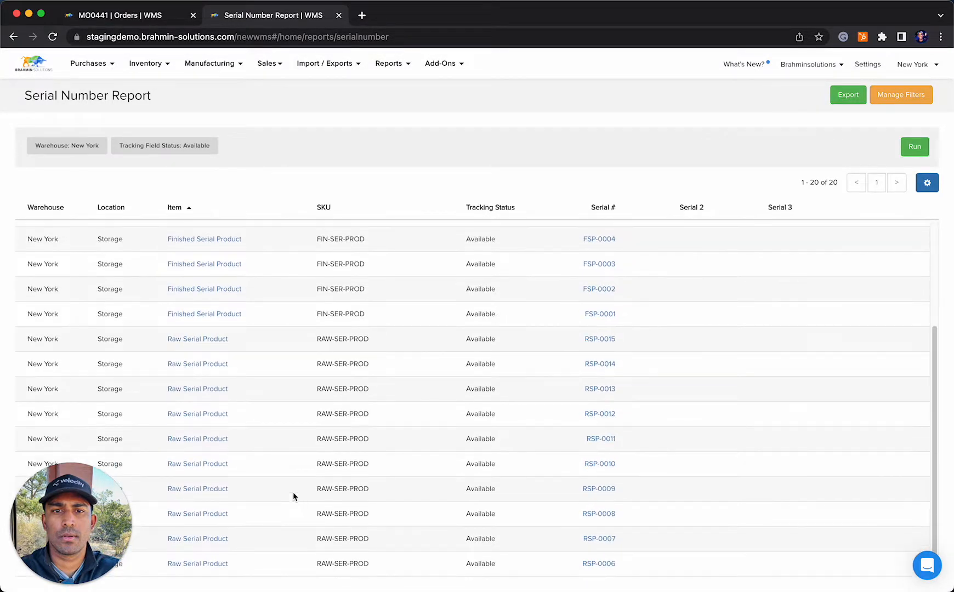
scroll(335, 281, up, 3)
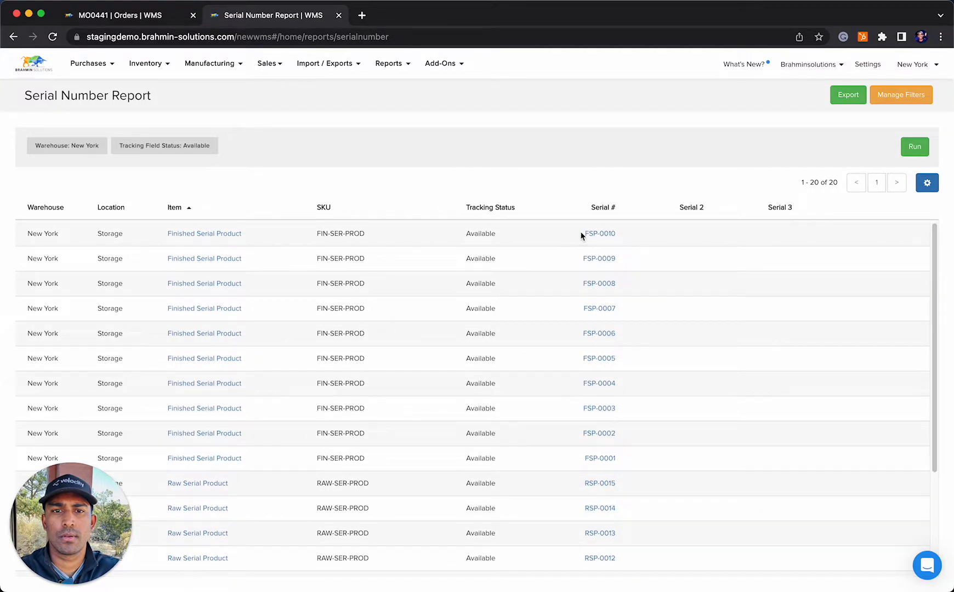
Examine the reference and transaction type in the history of FSP-0010
click(596, 234)
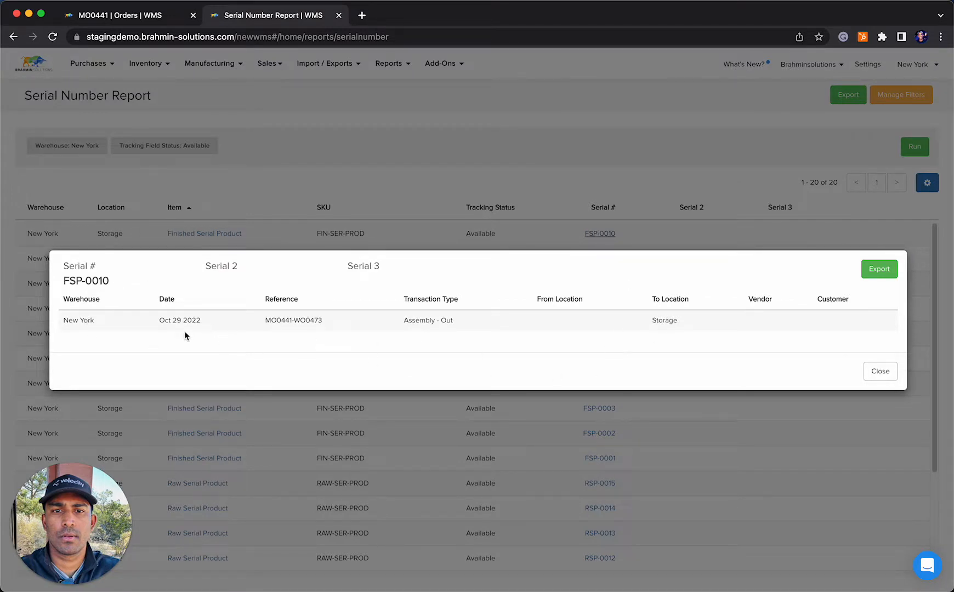
drag(263, 321, 408, 321)
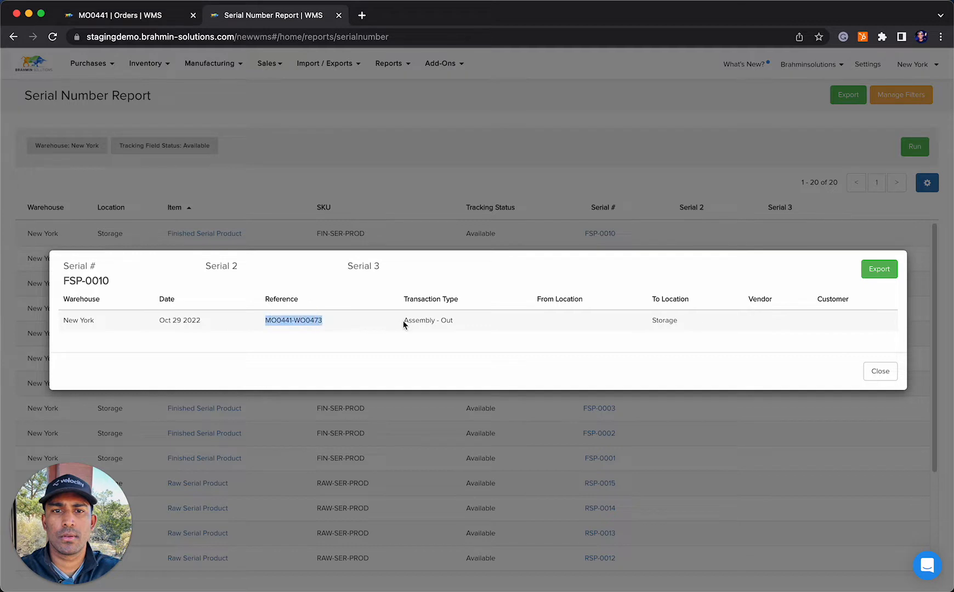
click(492, 320)
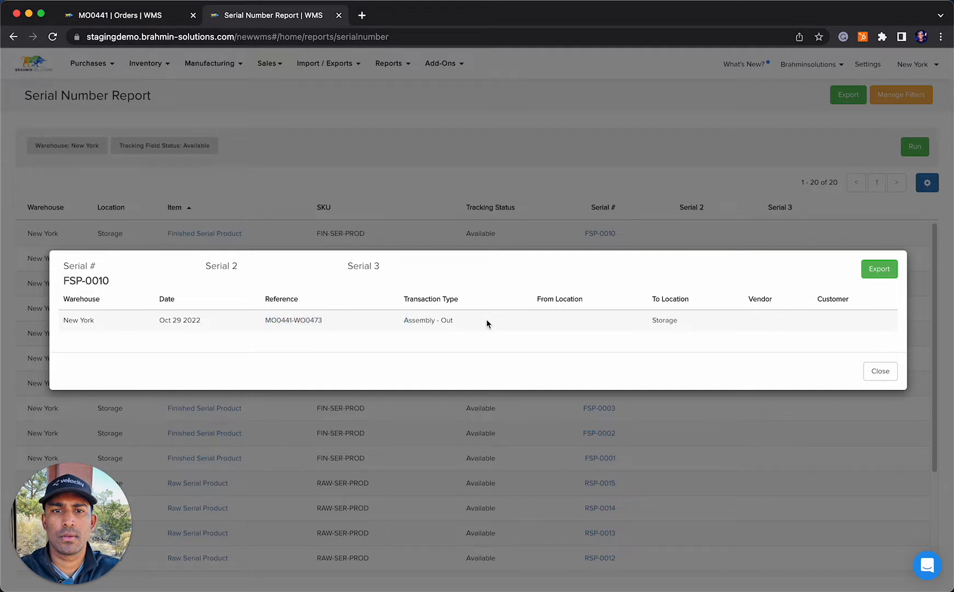
click(877, 370)
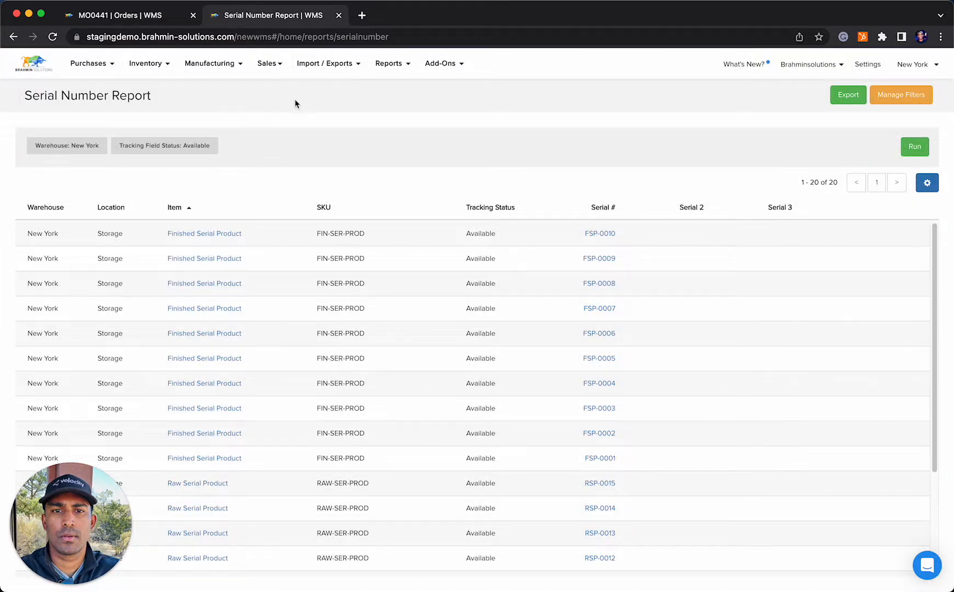
Start a new sales order and select the existing customer record
click(277, 67)
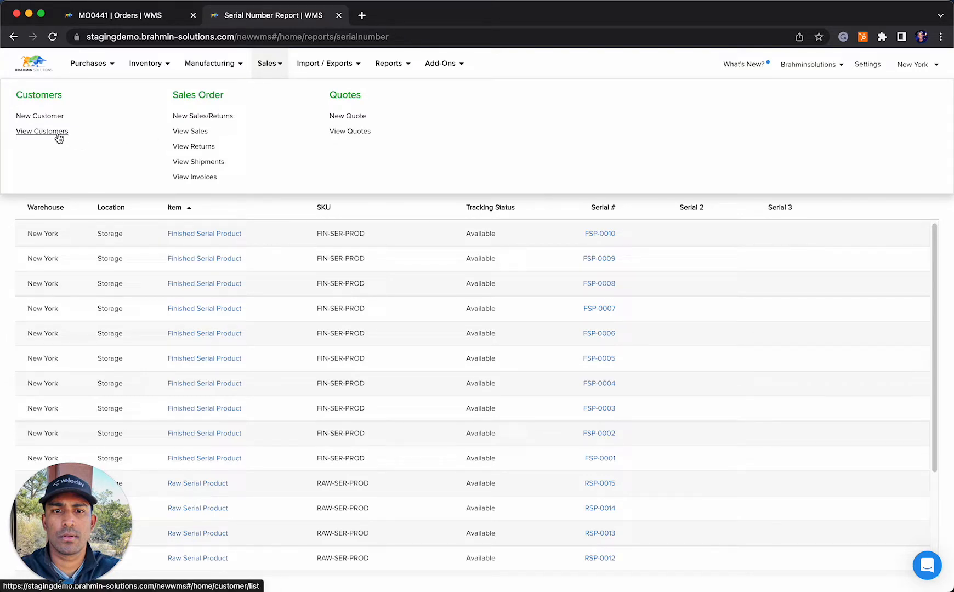
click(204, 117)
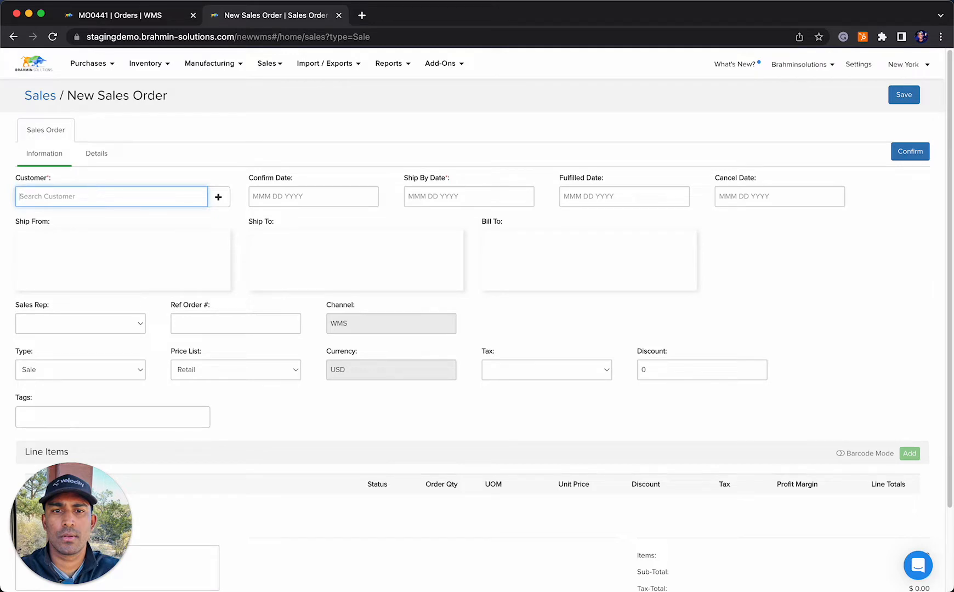
text(brah)
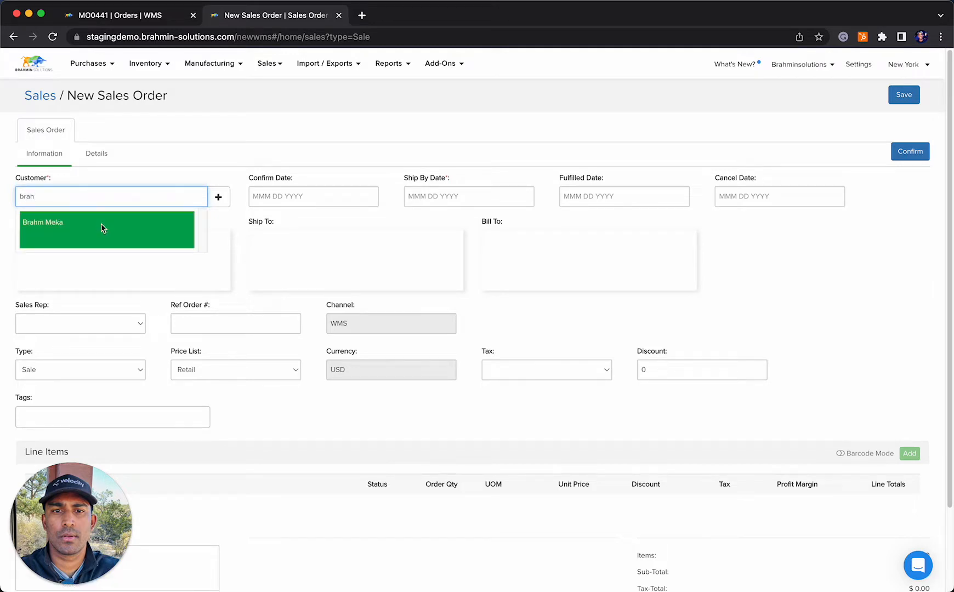
click(101, 228)
Add a Finished Serial Product line item to the sales order with an order quantity of 5
scroll(392, 283, down, 3)
click(907, 359)
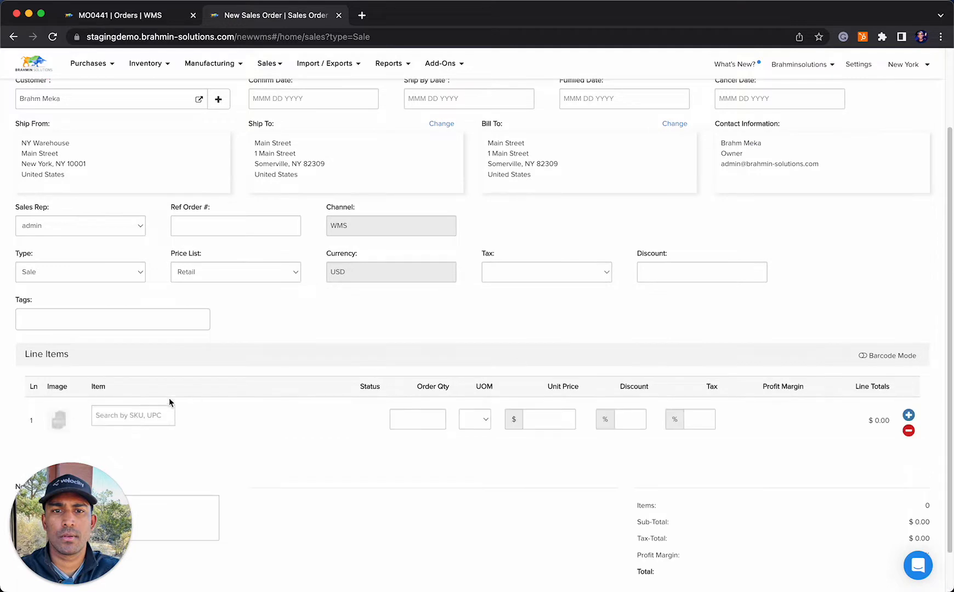
click(104, 411)
text(finish)
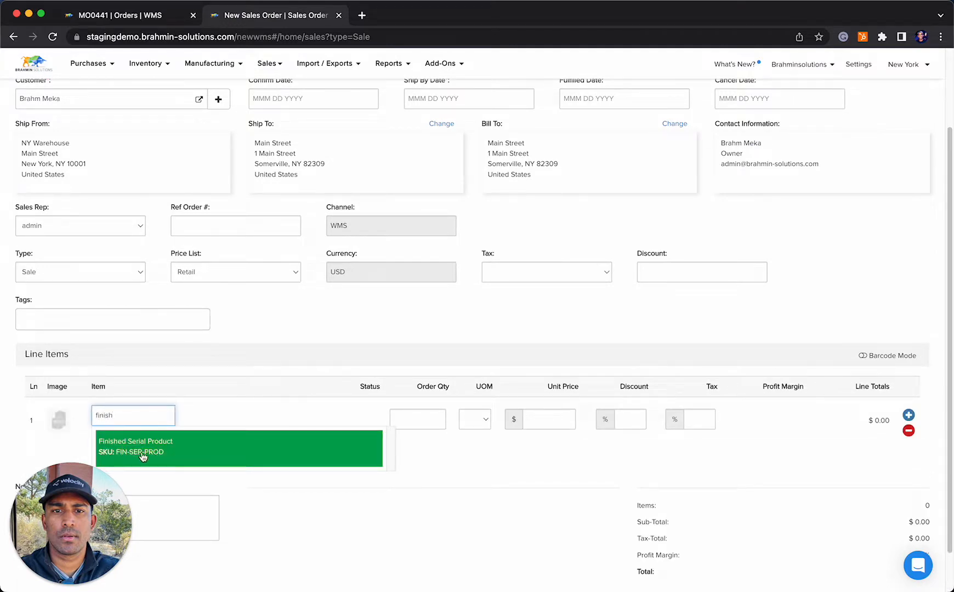
click(140, 452)
click(398, 427)
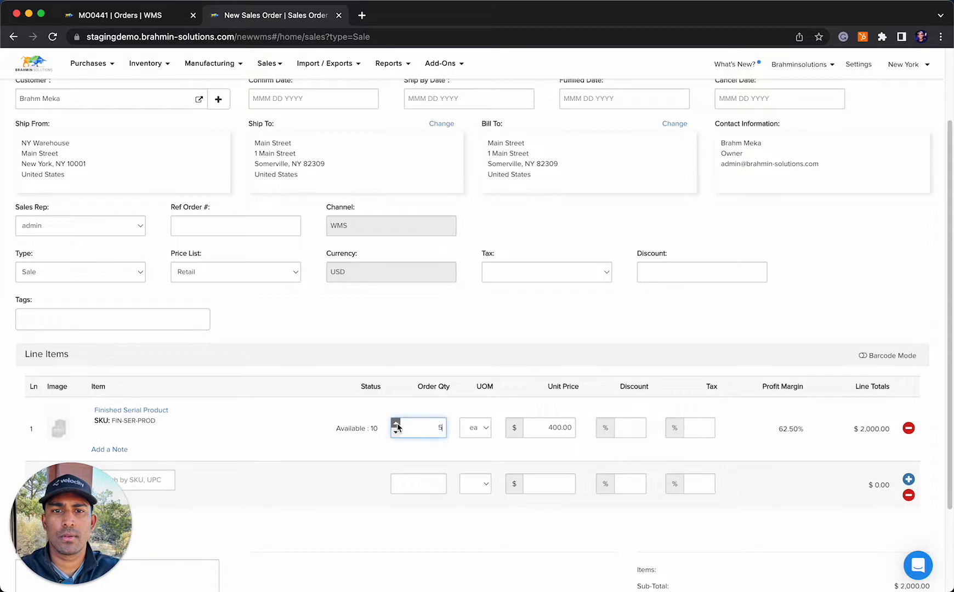
click(396, 431)
click(355, 419)
Set the sales order's ship by date to Oct 29 2022 and confirm the order
scroll(384, 419, up, 3)
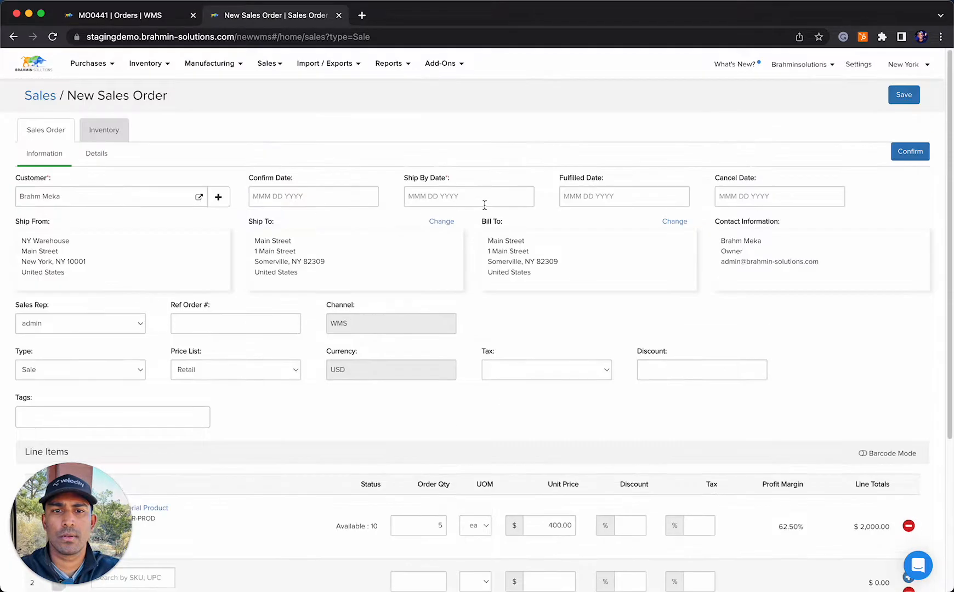
click(485, 205)
click(520, 317)
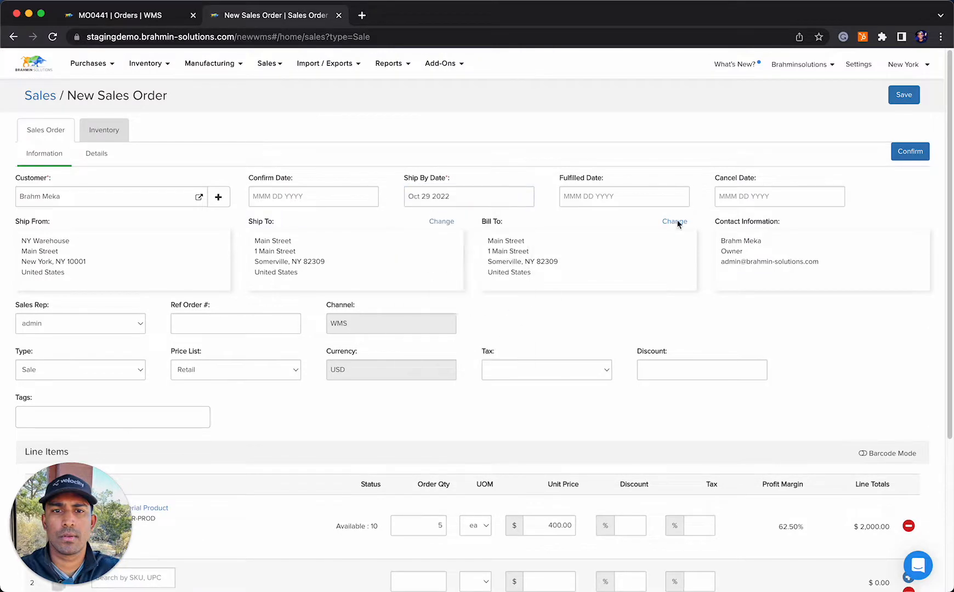
click(911, 157)
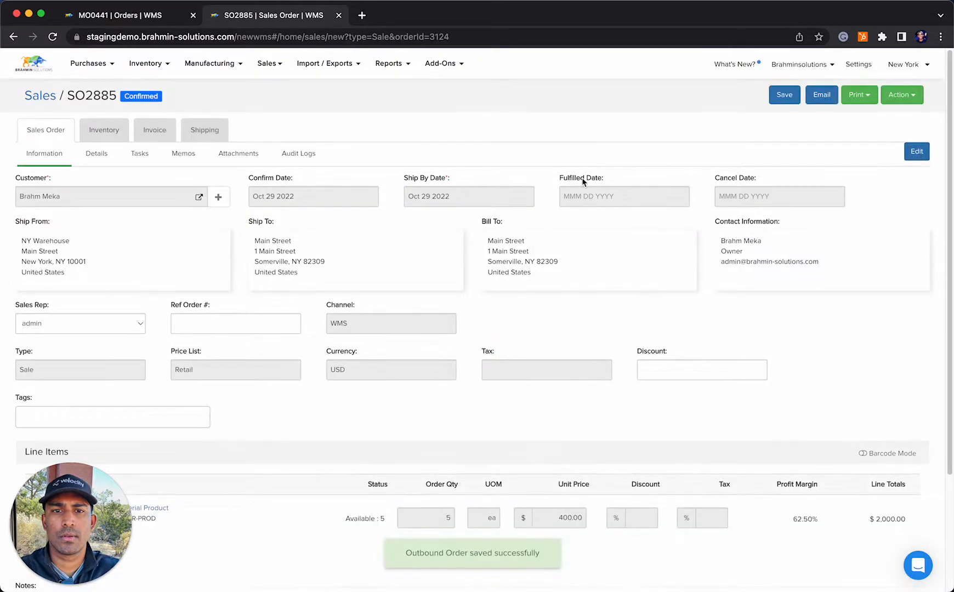
Prepare the order's shipment with a quantity of 5 Finished Serial Product from the Storage location
click(195, 131)
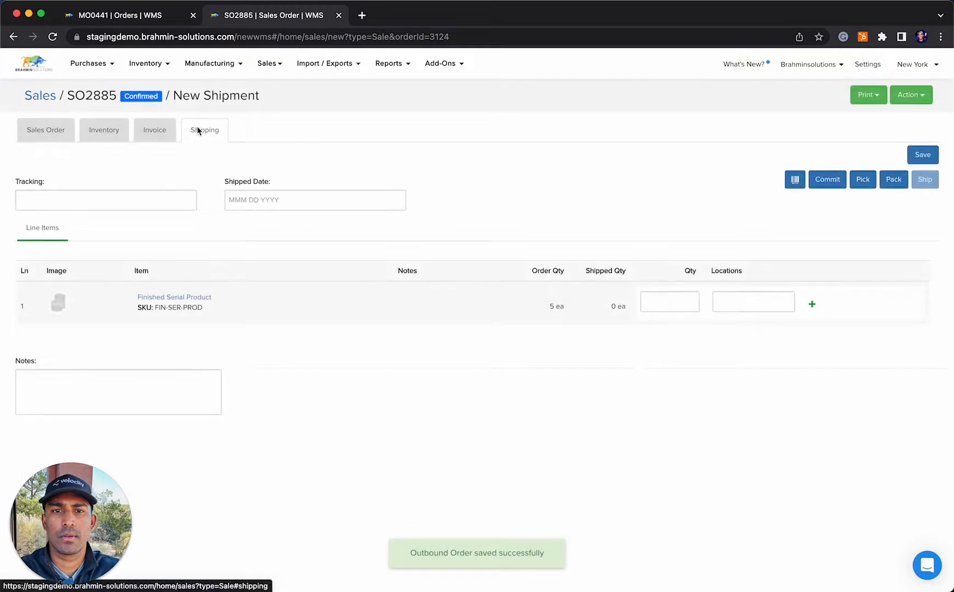
click(677, 310)
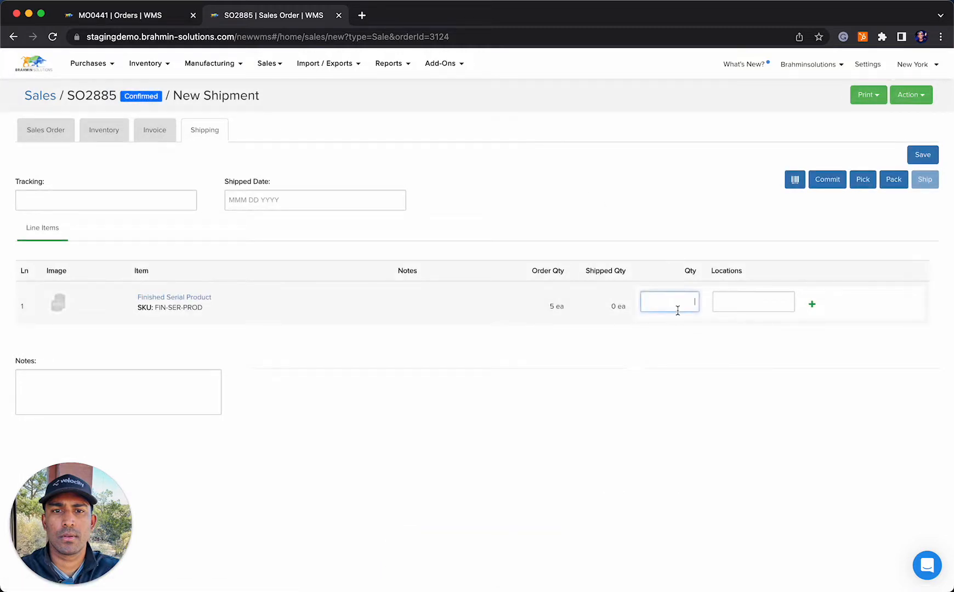
click(743, 305)
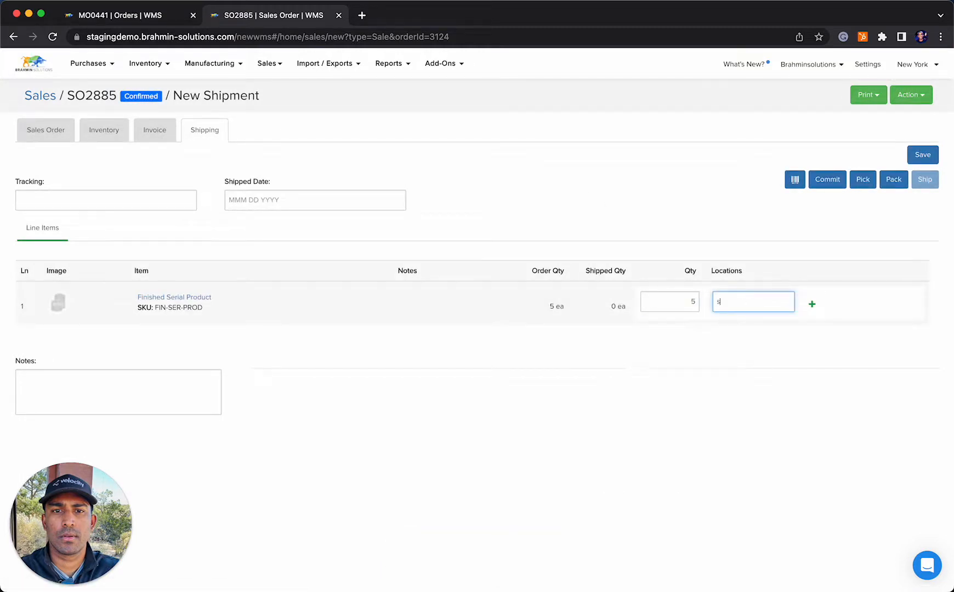
text(s)
click(756, 319)
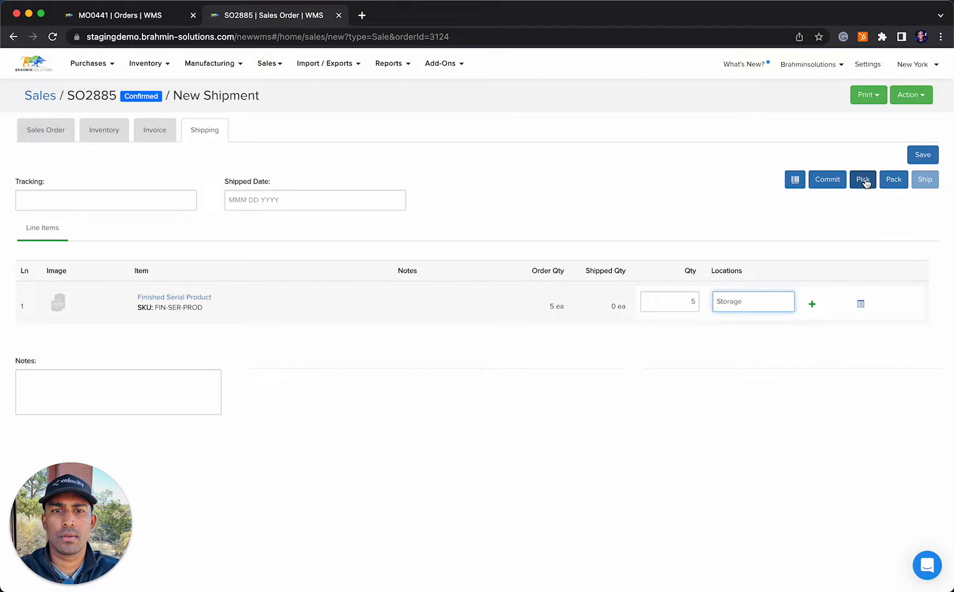
Auto-select serials FSP-0001 through FSP-0005 for the shipment line, save the selection, and pick the shipment
click(861, 305)
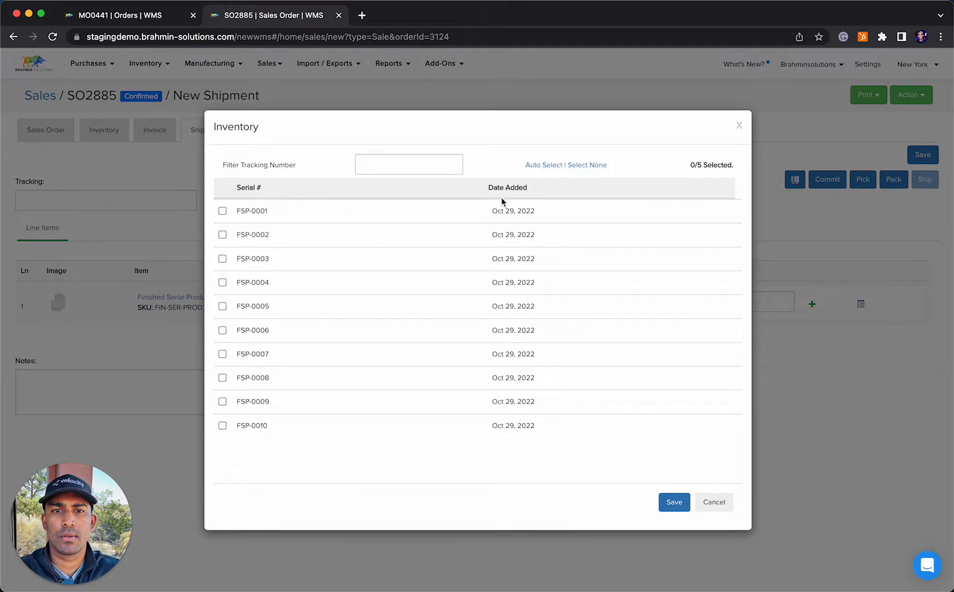
click(534, 165)
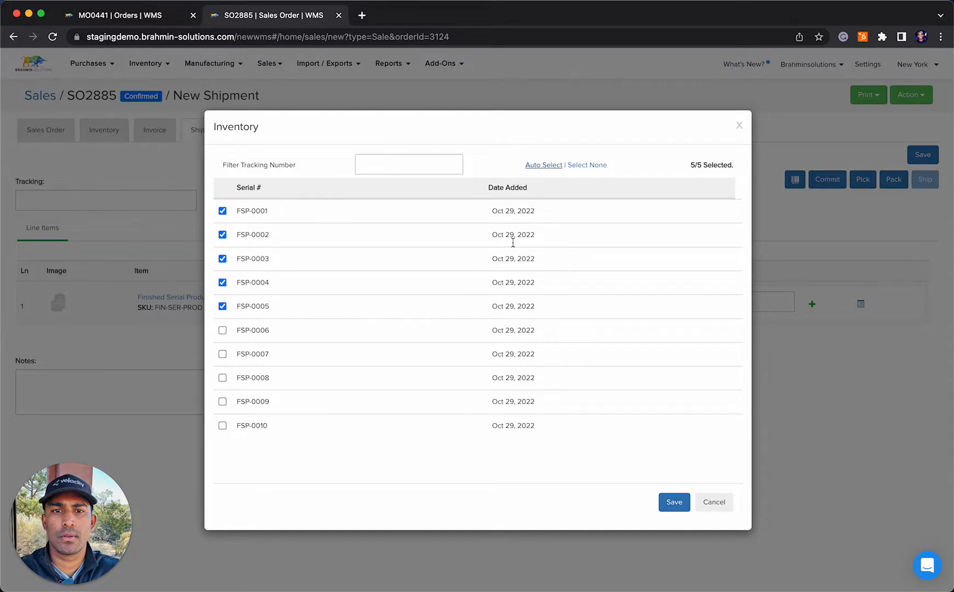
click(673, 501)
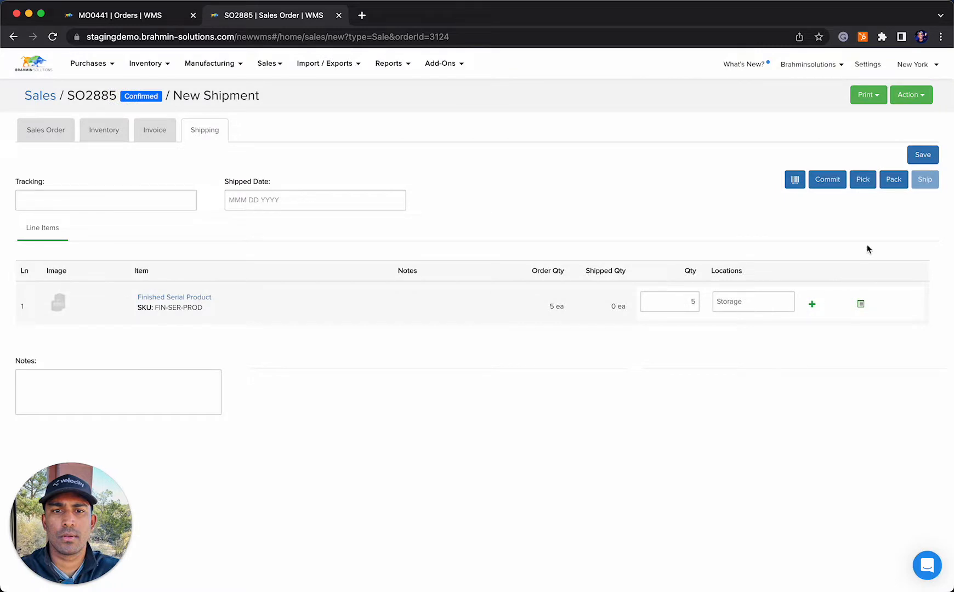
click(865, 178)
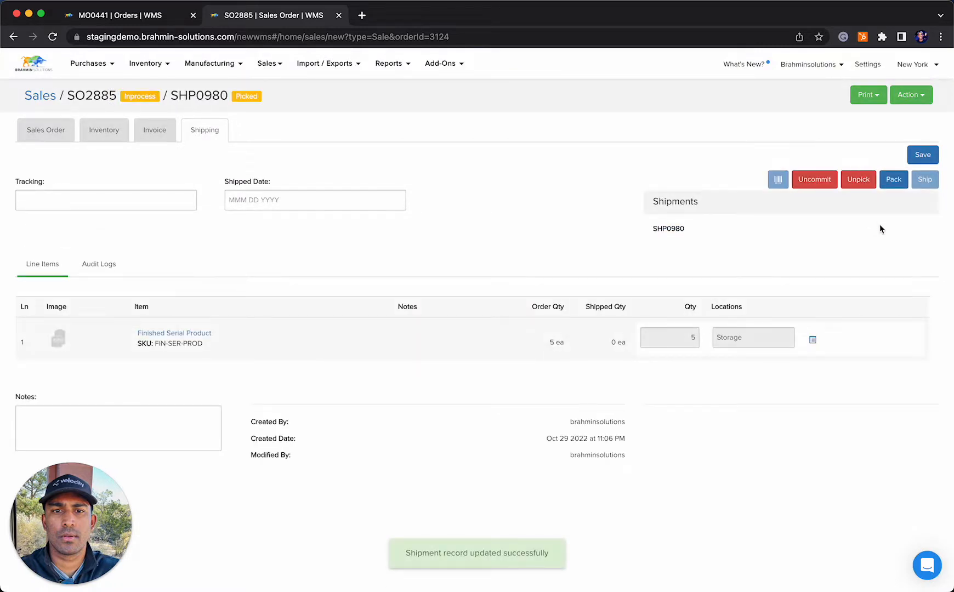
Pack the shipment via Wms with UPS as the carrier and ship it
click(892, 181)
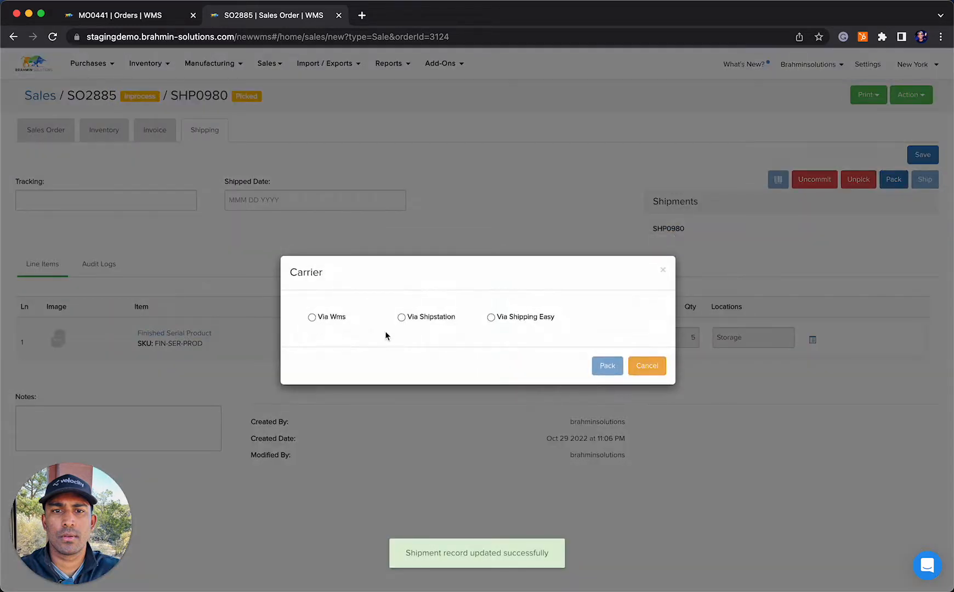
click(312, 318)
click(414, 330)
click(415, 358)
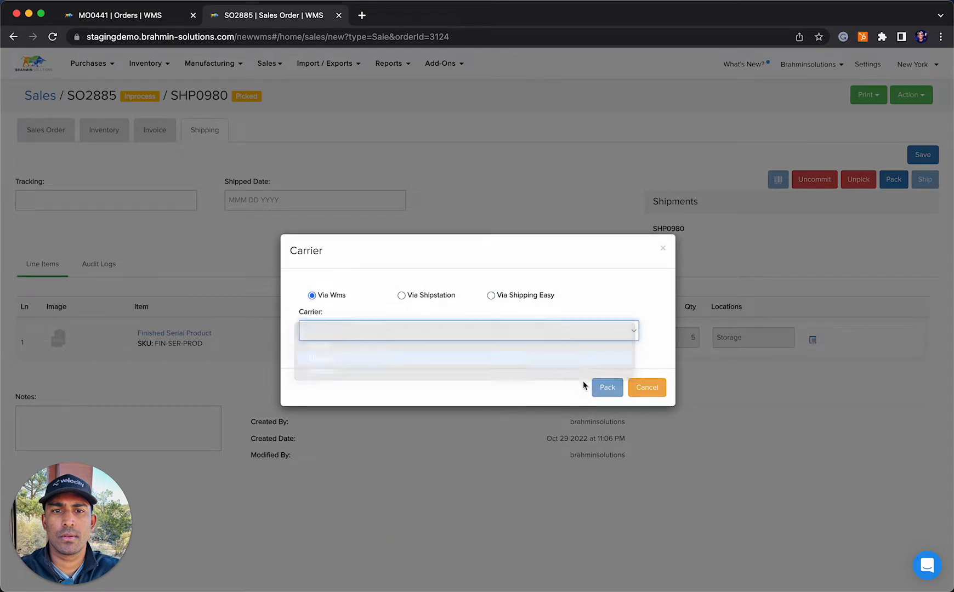
click(607, 388)
click(924, 181)
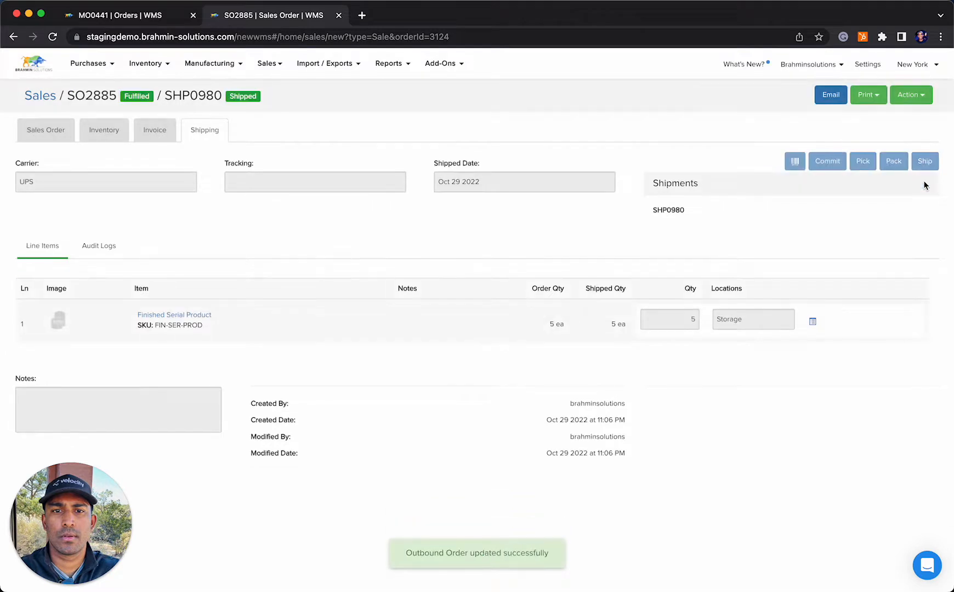
Open the Serial Number Report and review the serials still available after the shipment
click(389, 74)
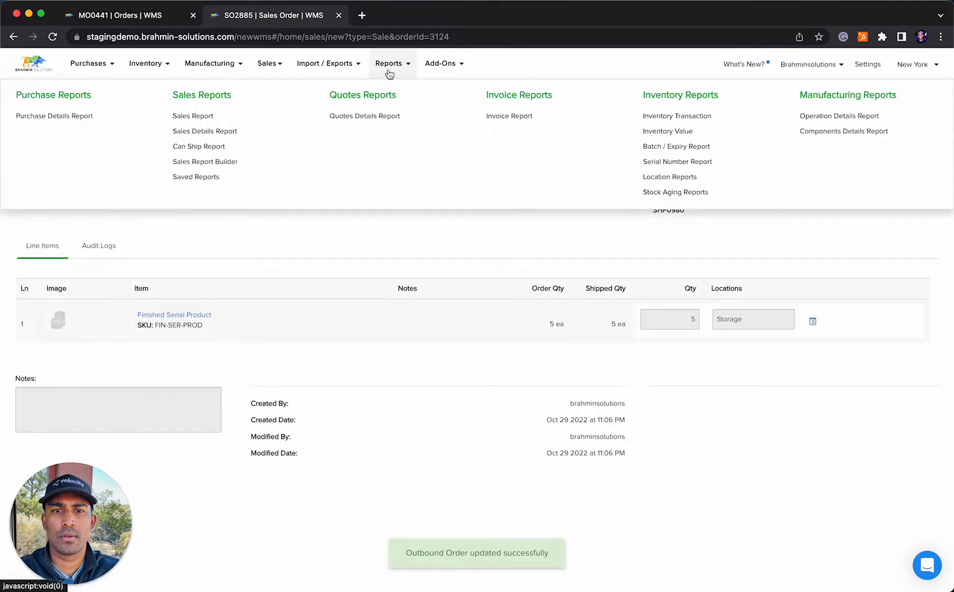
click(690, 165)
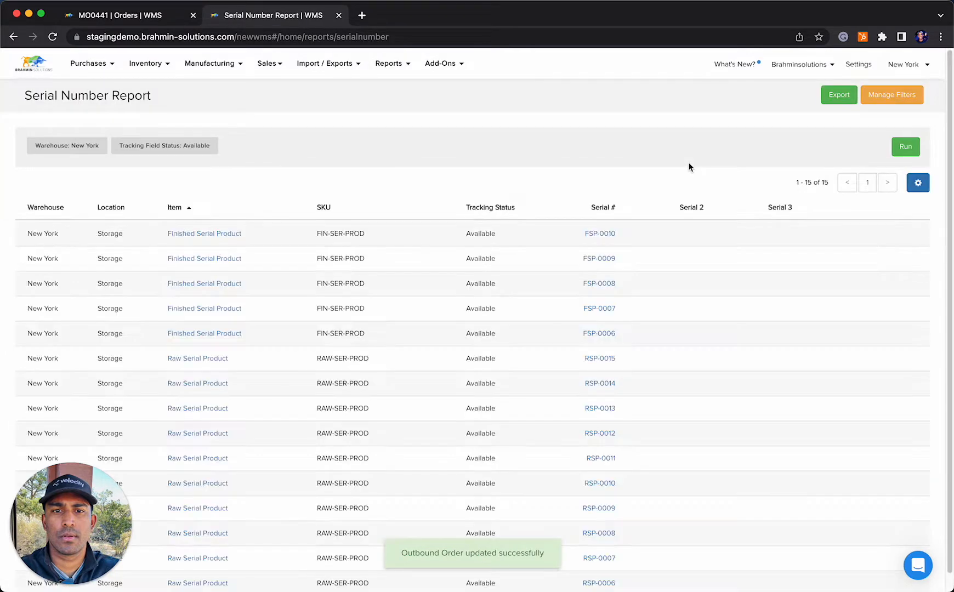
scroll(686, 258, down, 1)
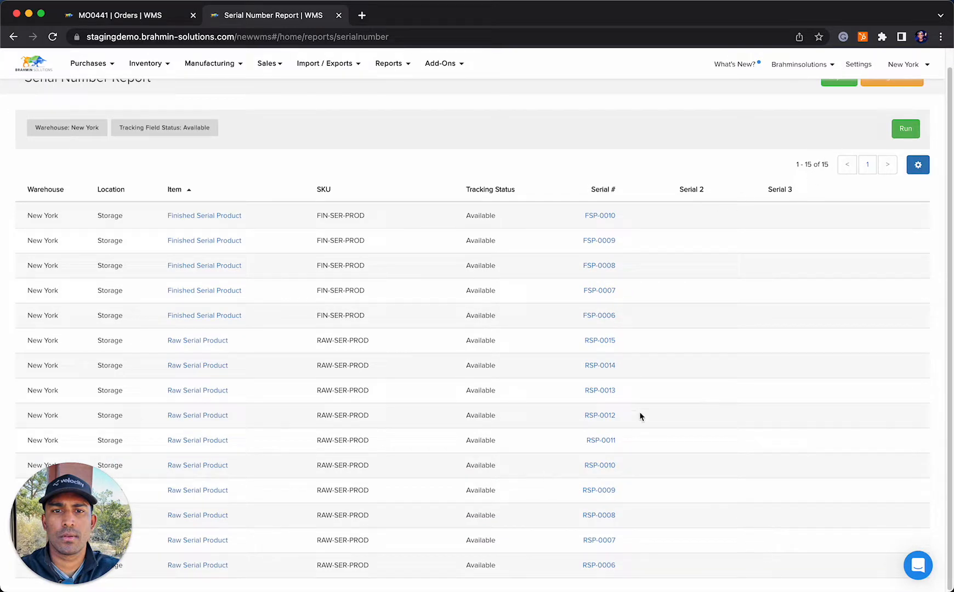
scroll(908, 145, up, 1)
Filter the Serial Number Report by the Finished Serial Product SKU and run it
click(891, 99)
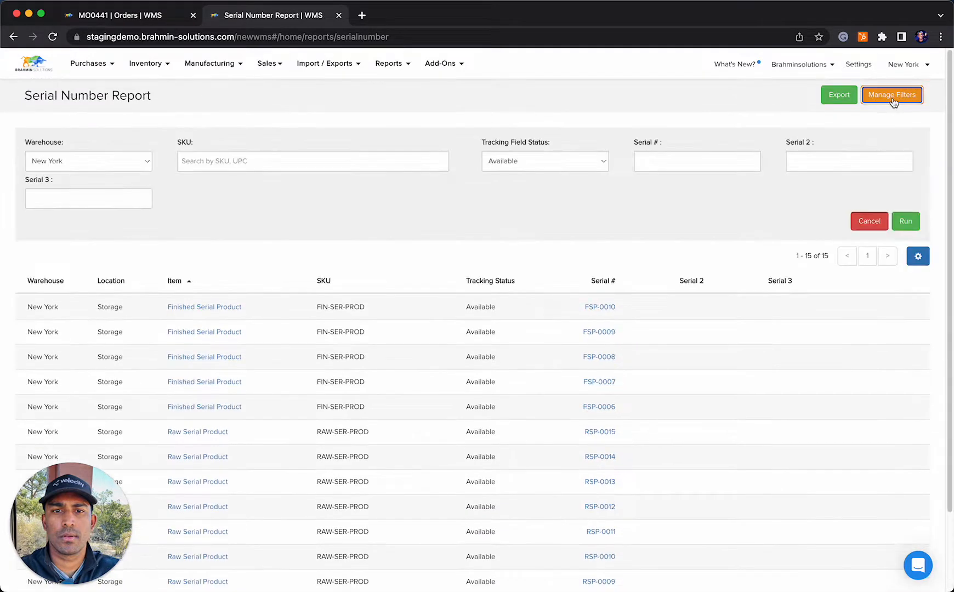
click(412, 161)
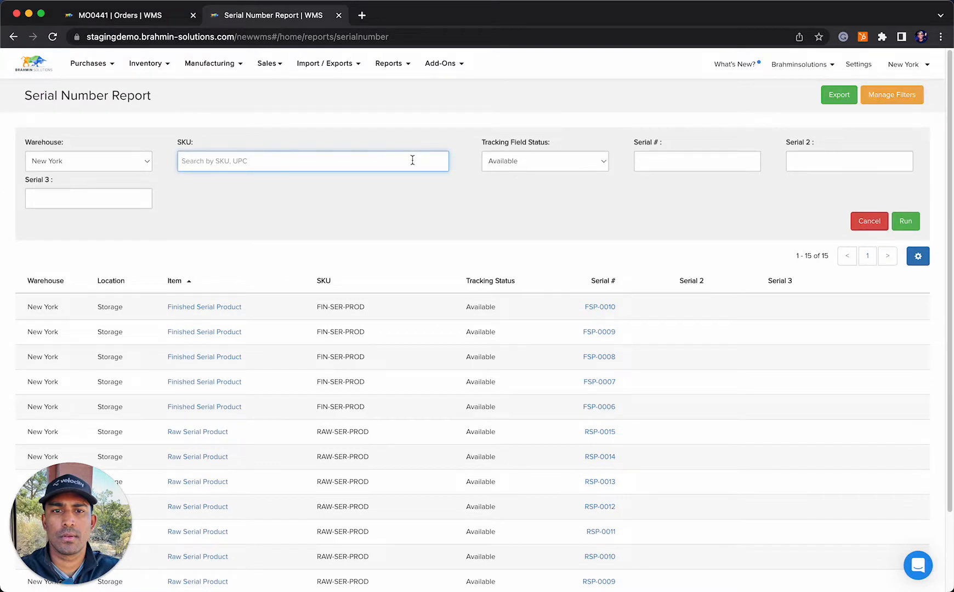
text(fini)
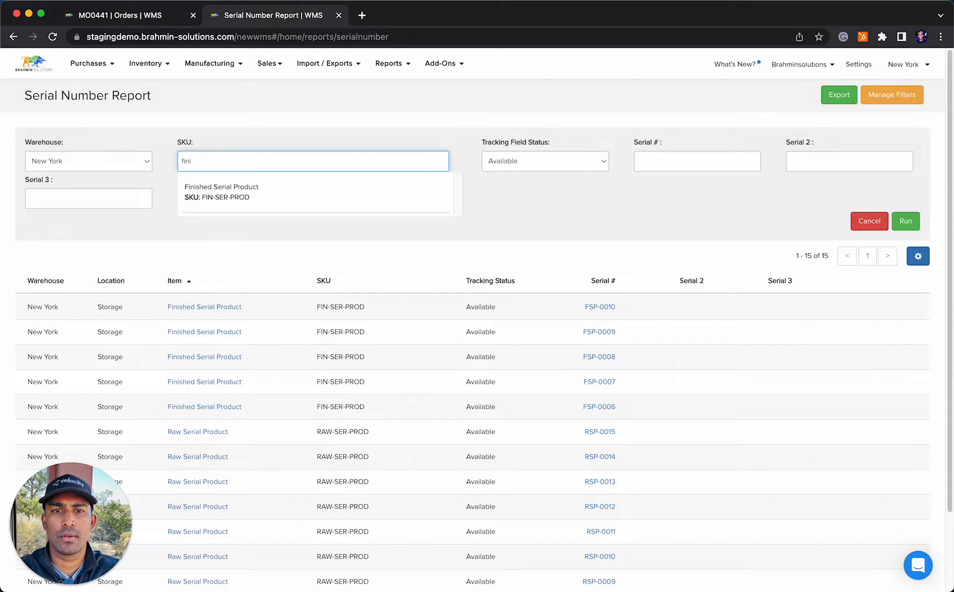
click(404, 183)
click(903, 218)
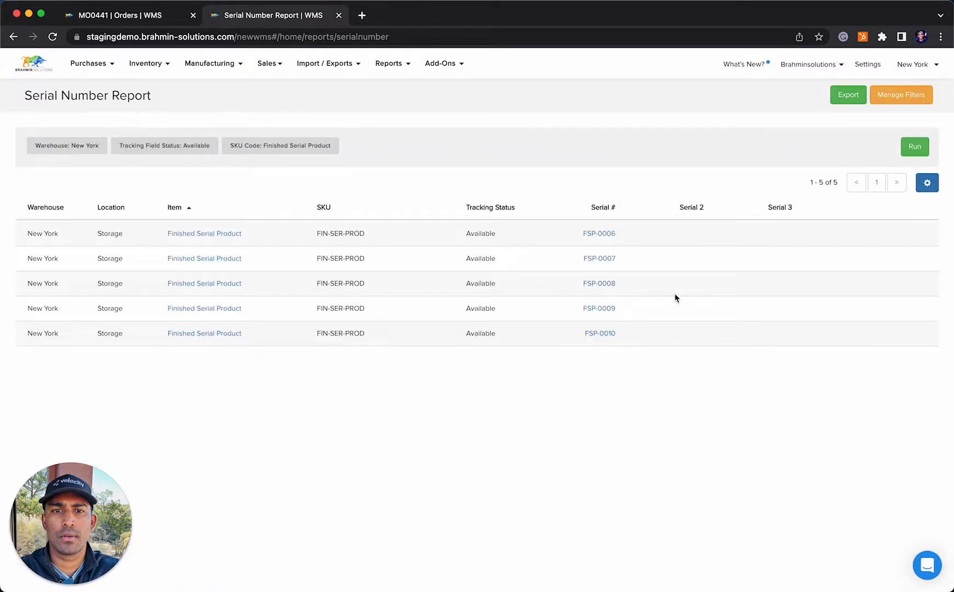
Change the report's tracking field status filter to Unavailable and rerun it for Finished Serial Product
click(926, 98)
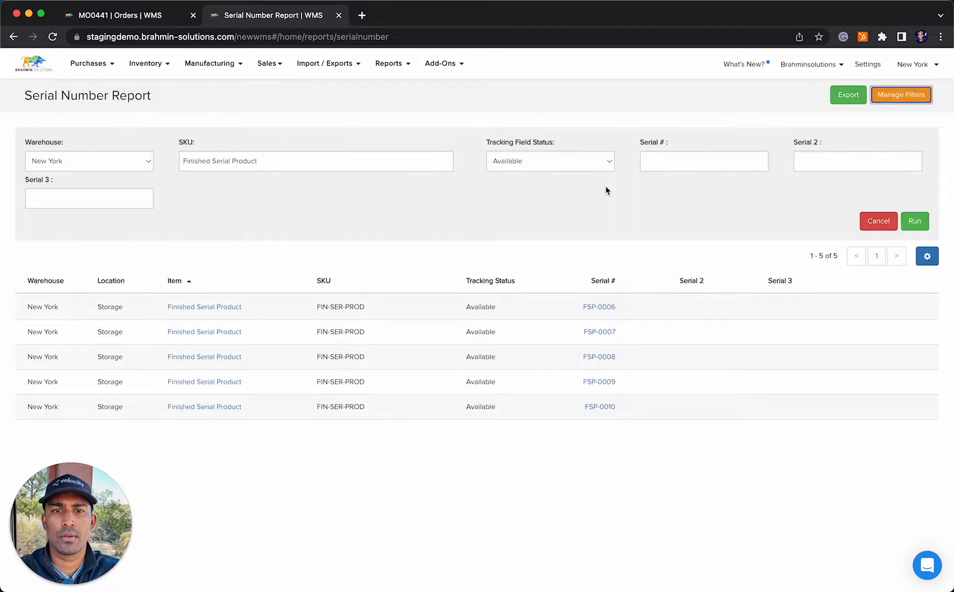
click(572, 164)
click(566, 174)
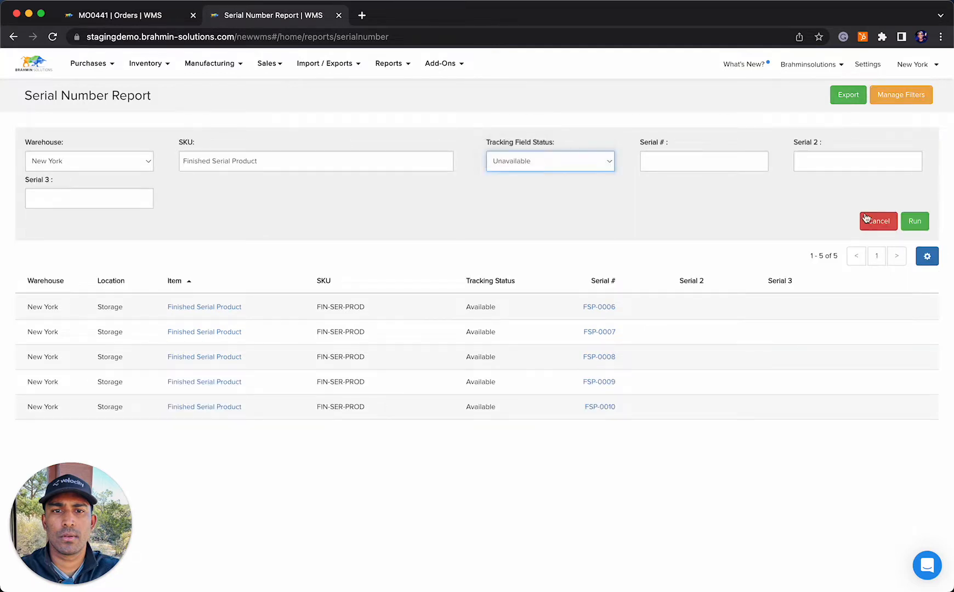
click(915, 220)
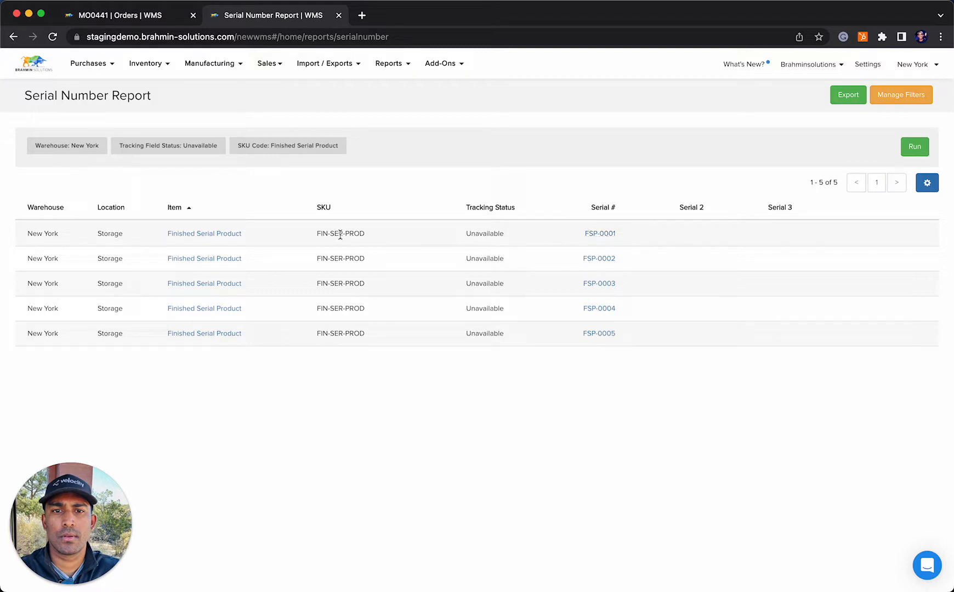
Examine the assembly and sale transactions in the history of FSP-0001 and copy its serial number
click(230, 234)
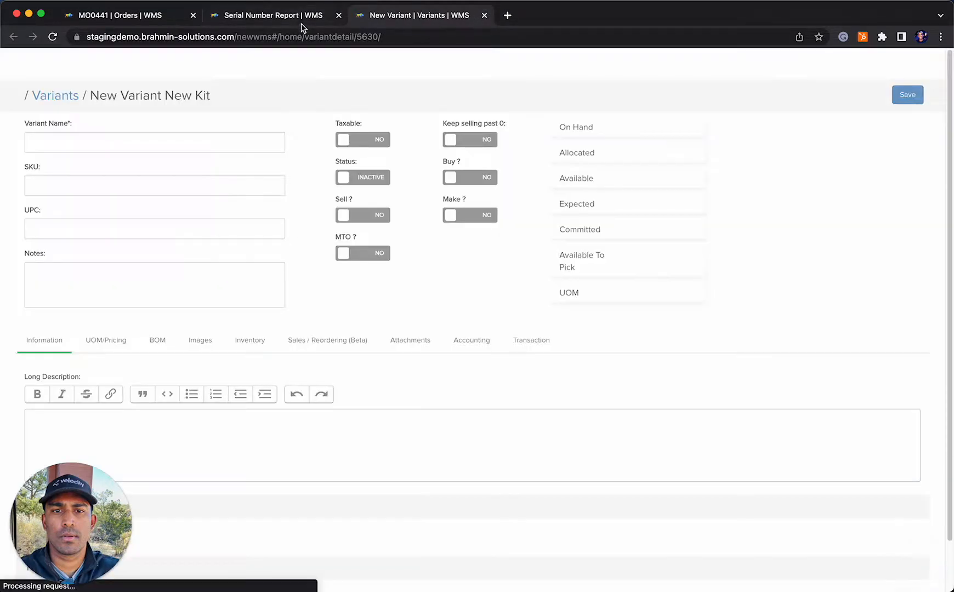
click(302, 19)
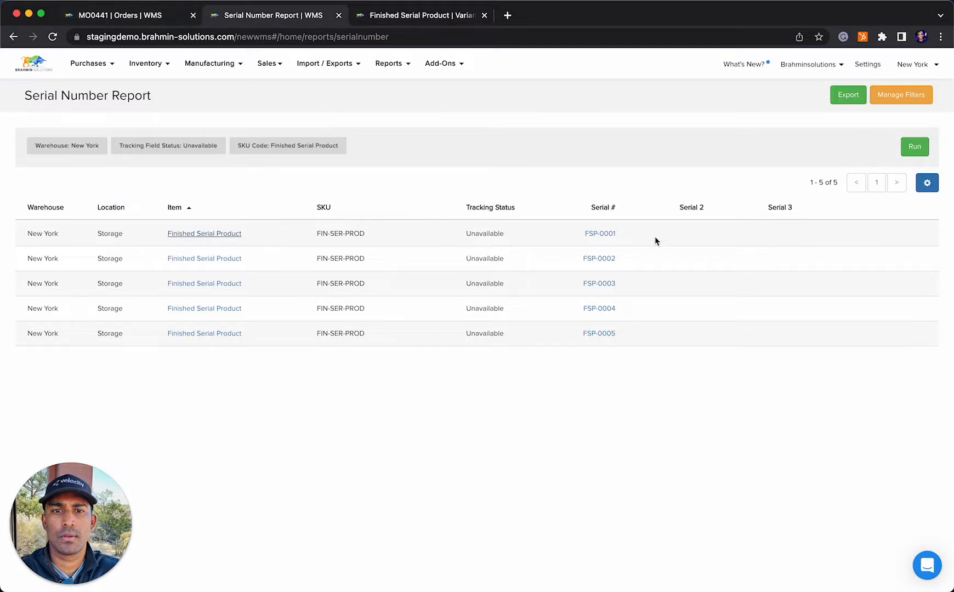
click(599, 234)
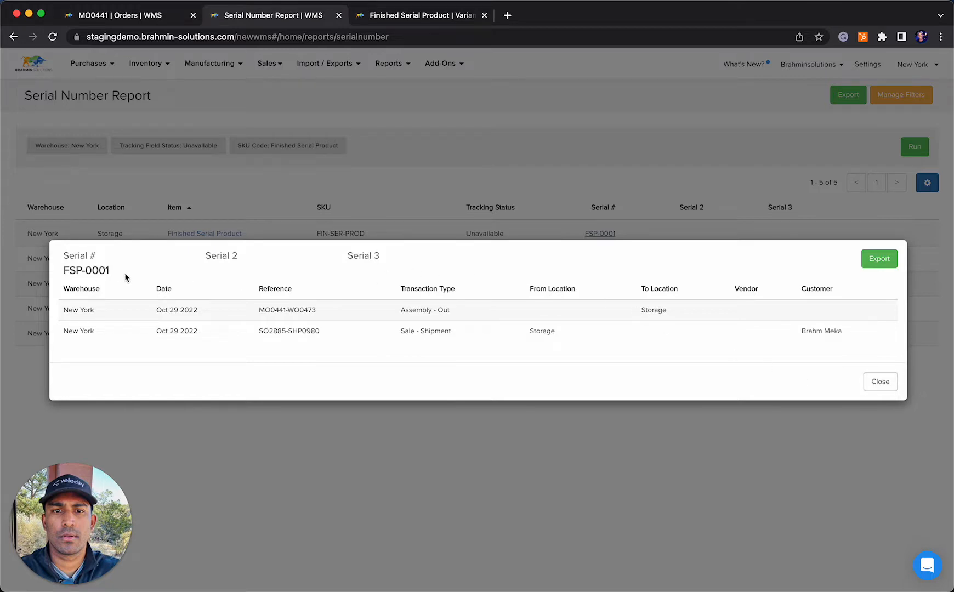
drag(111, 271, 61, 270)
key(super+c)
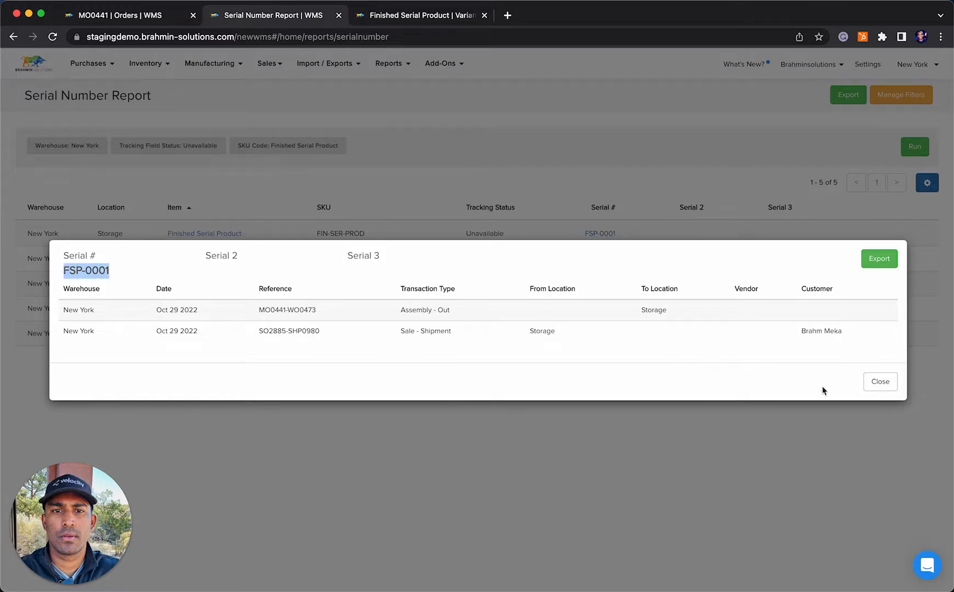
click(880, 381)
Add FSP-0001 as the Serial # filter of the Serial Number Report and run it
click(901, 94)
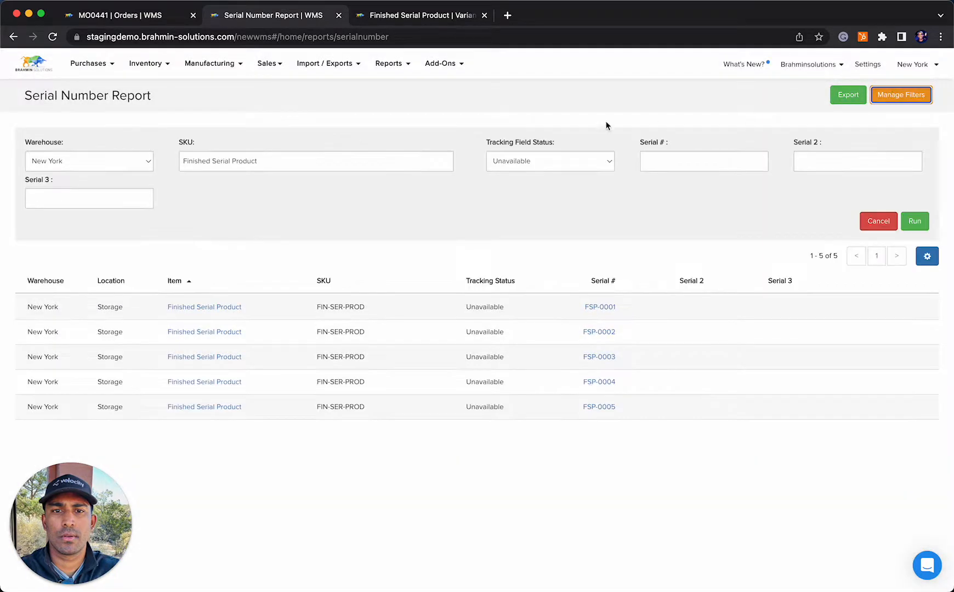
click(688, 164)
key(super+v)
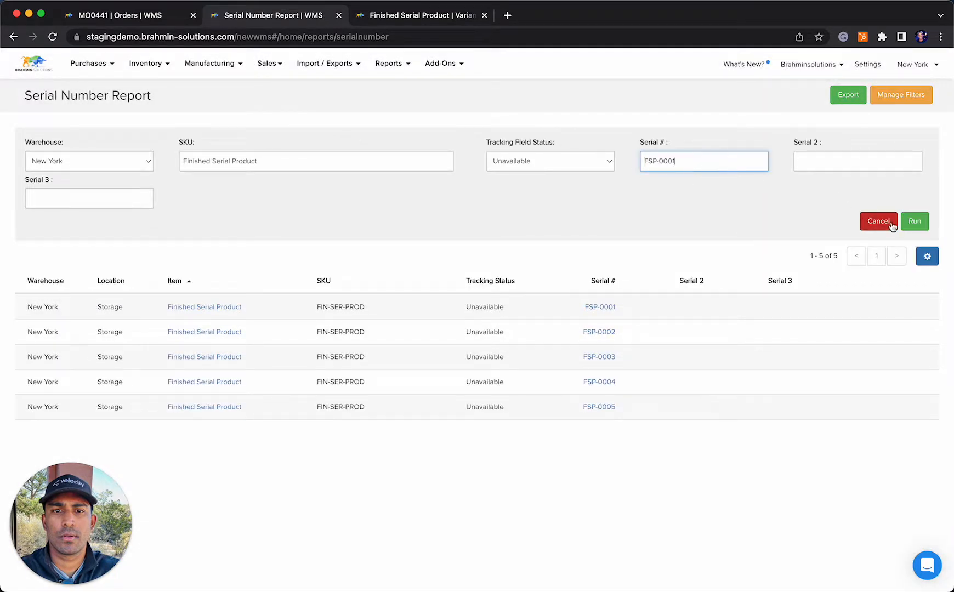
click(914, 222)
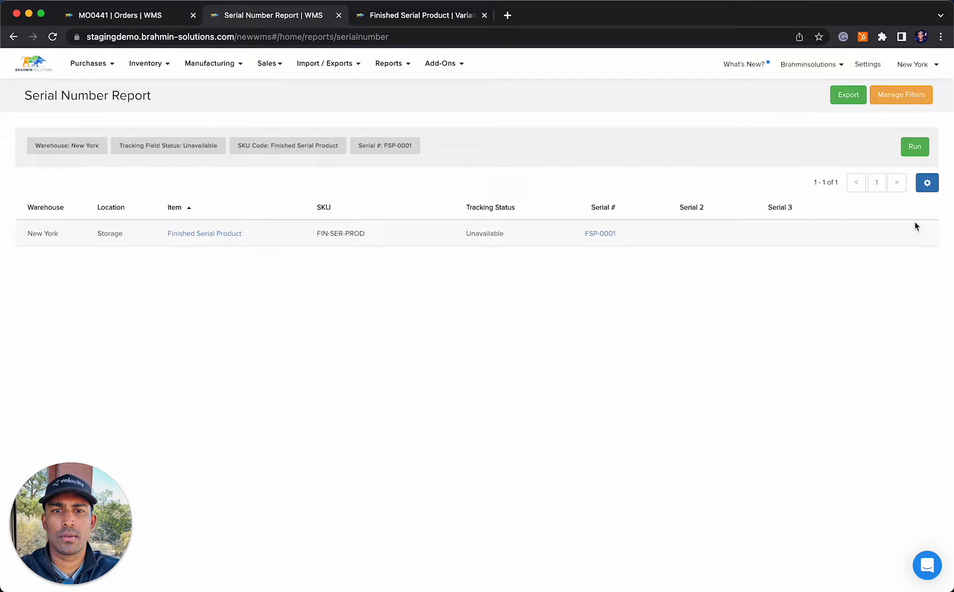